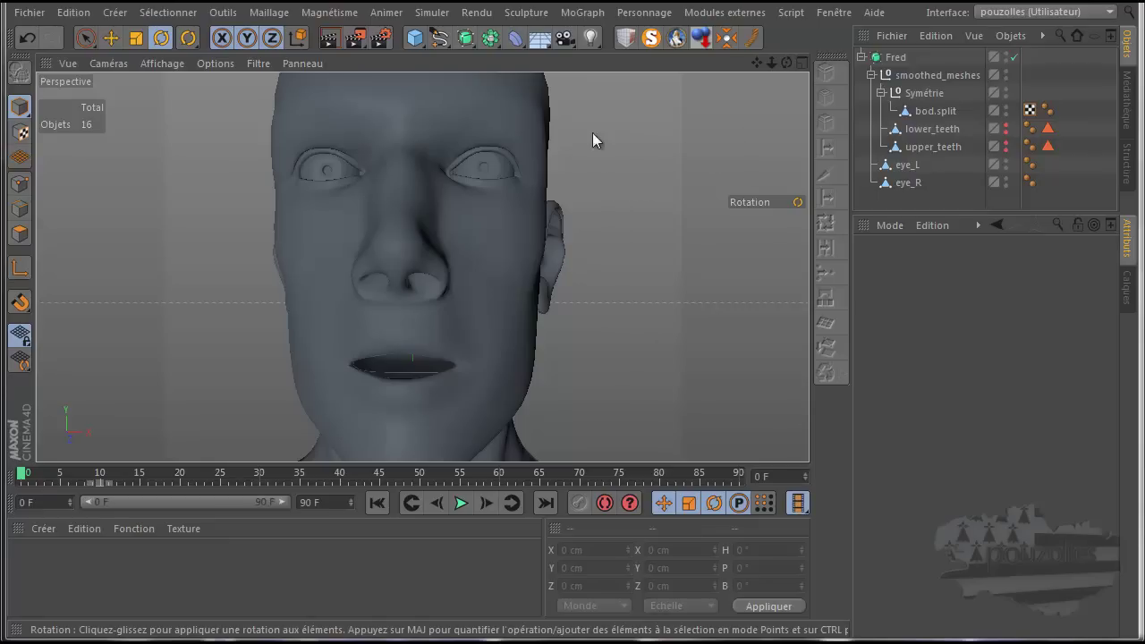
Load the Fred model from the content library's Préréglages > Prime > Humans folder.
left_click(1127, 96)
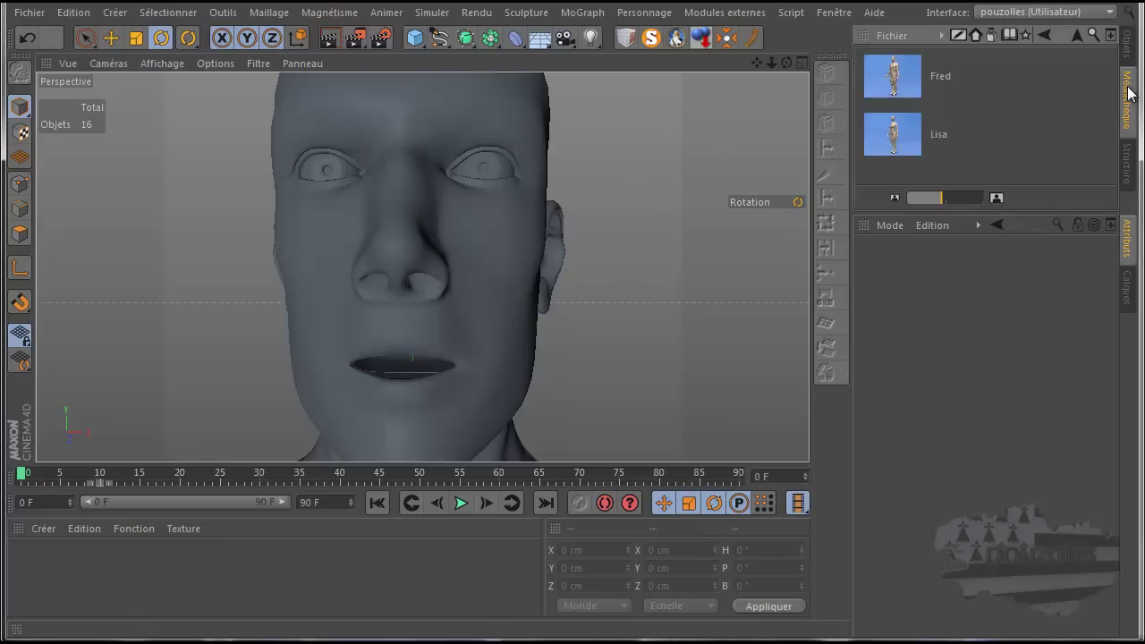
left_click(1078, 35)
left_click(1078, 33)
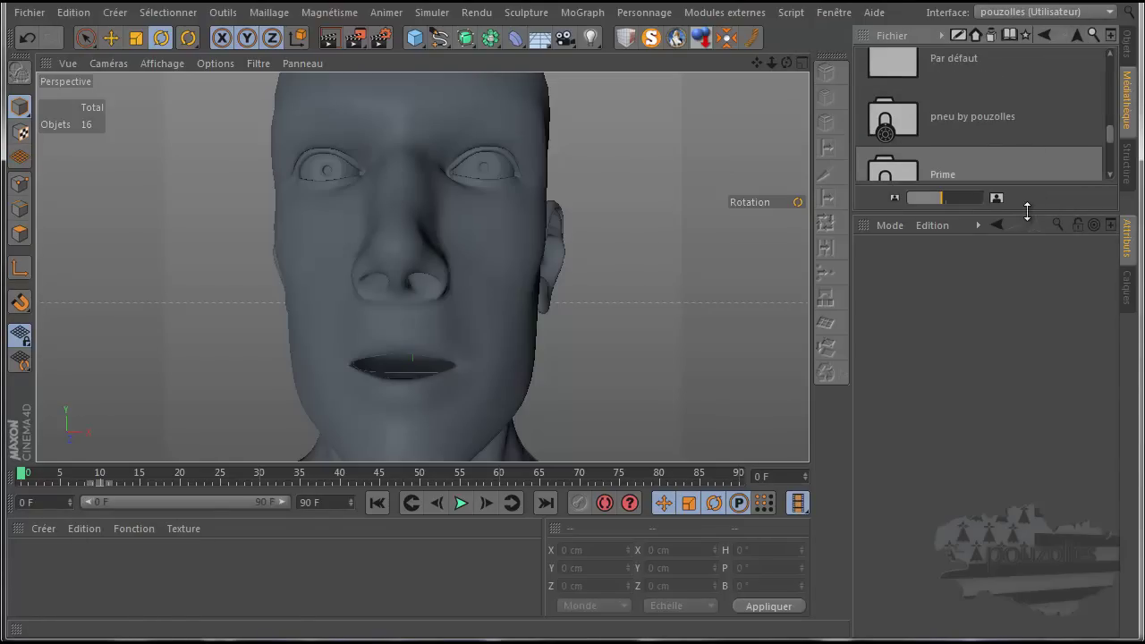
left_click_drag(1027, 210, 1027, 497)
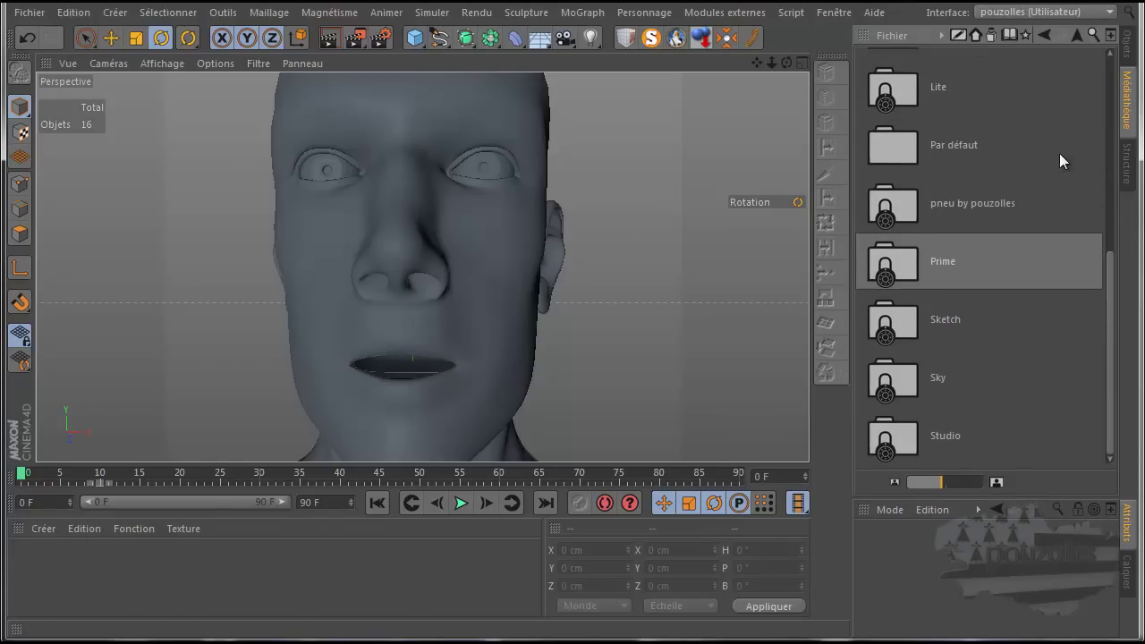
left_click(1078, 35)
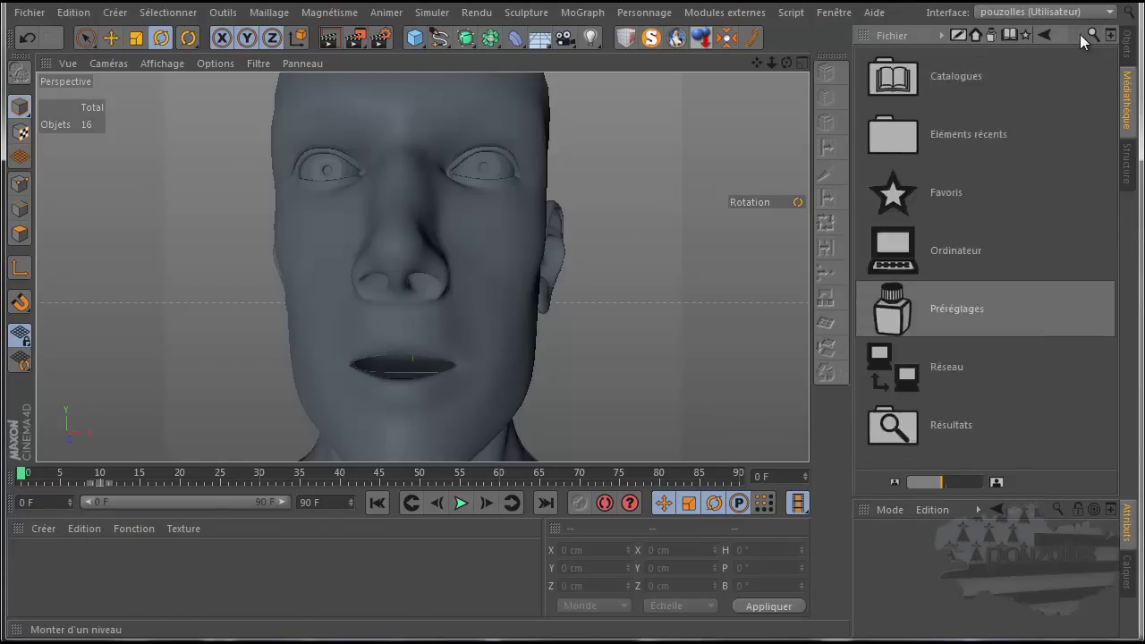
double_click(901, 304)
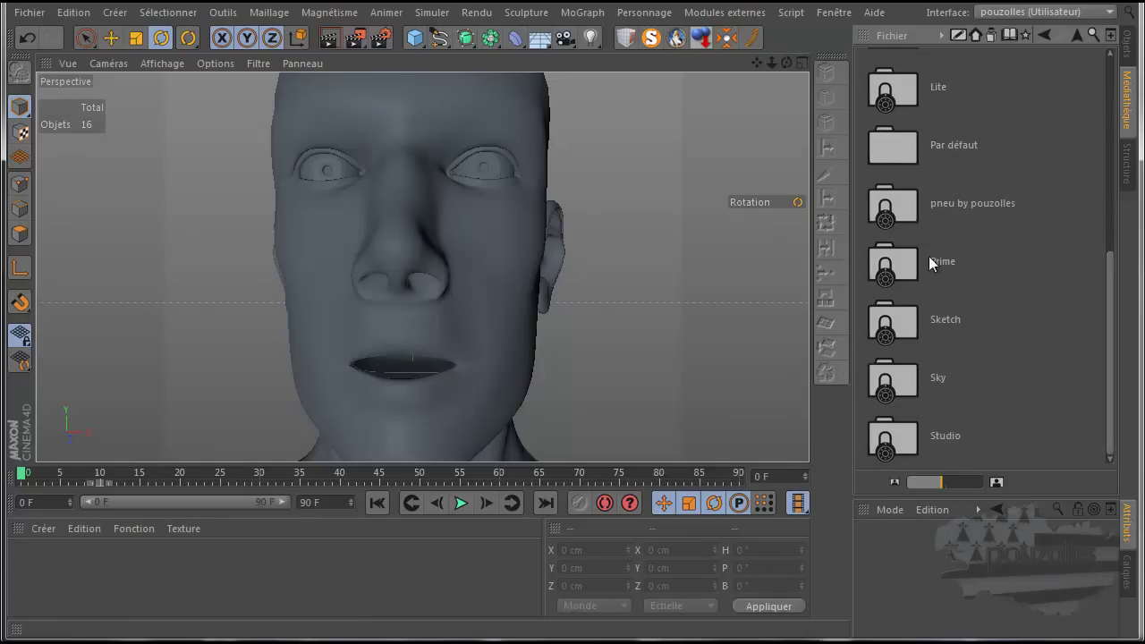
double_click(896, 262)
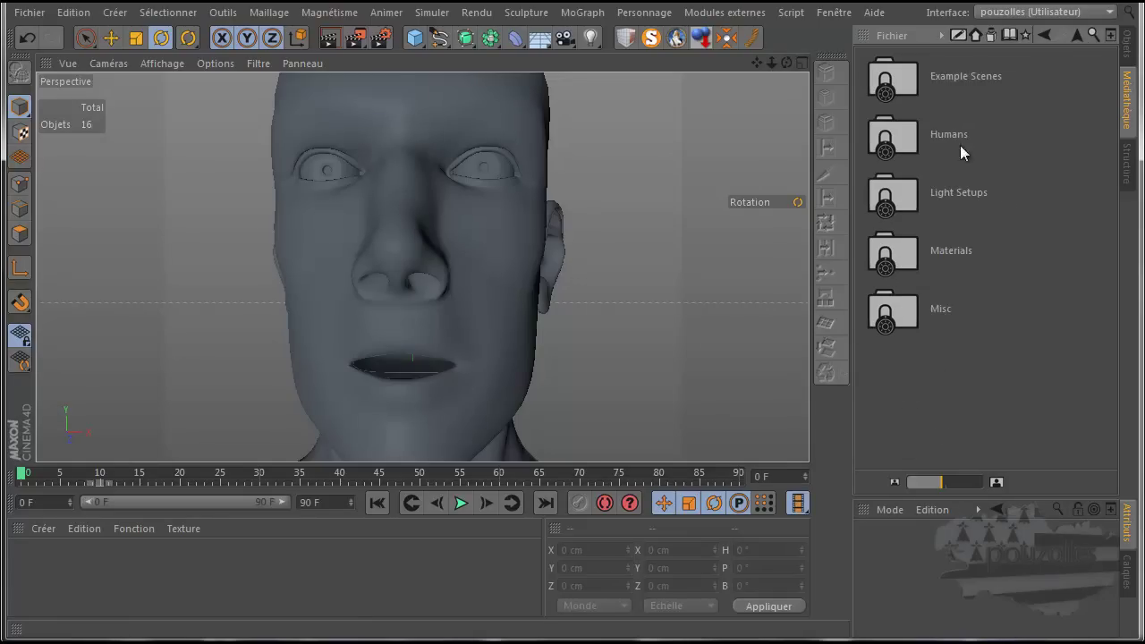
double_click(912, 143)
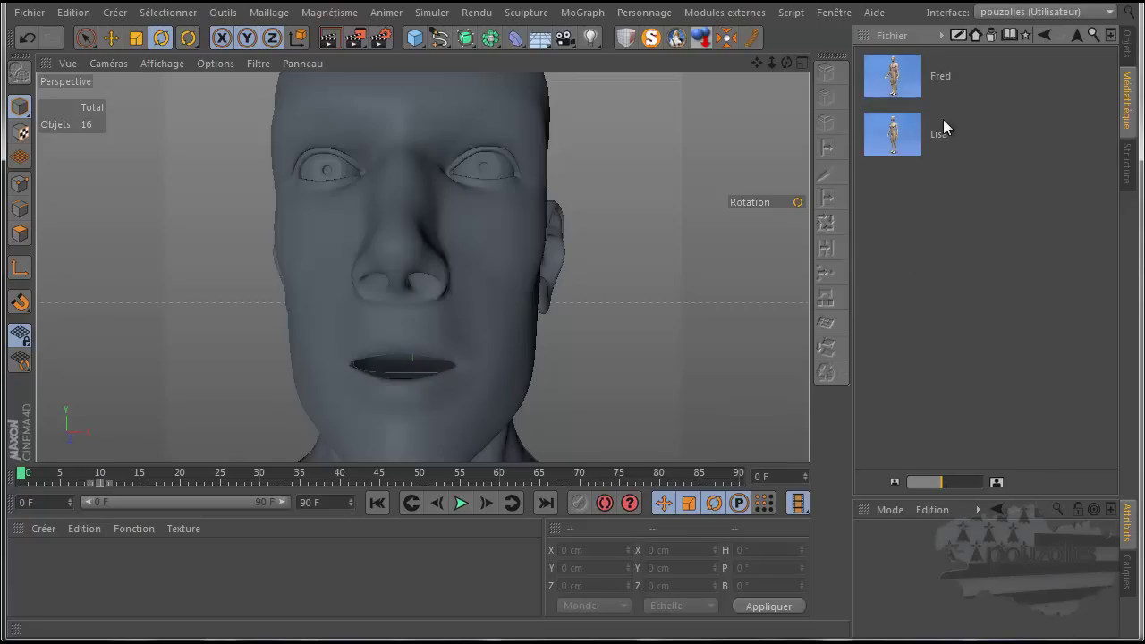
left_click(898, 80)
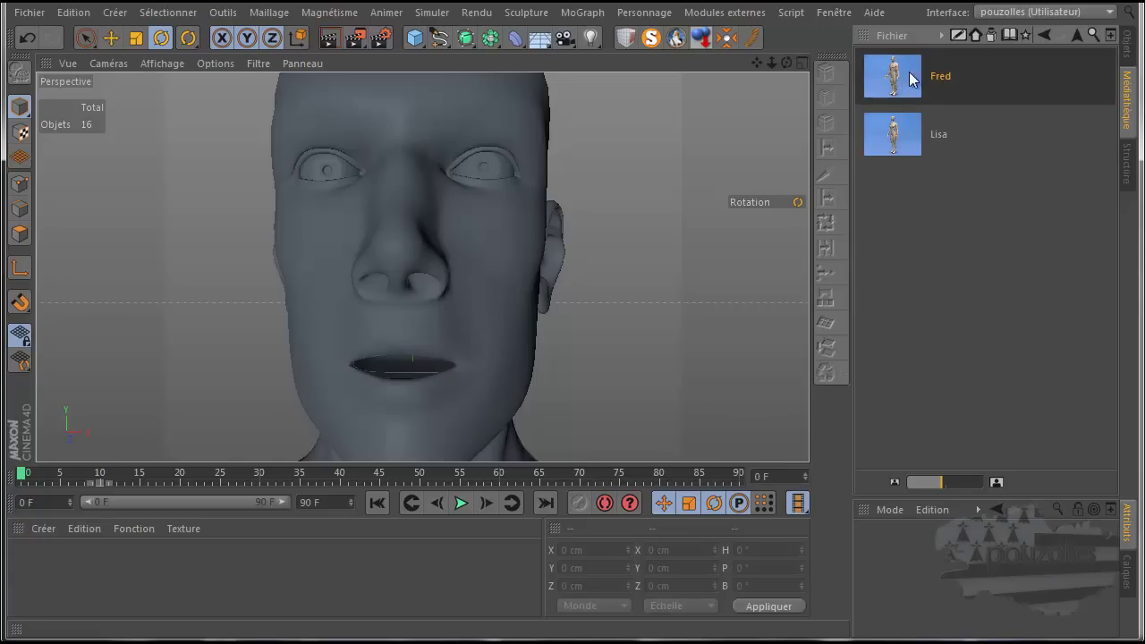
left_click(1129, 44)
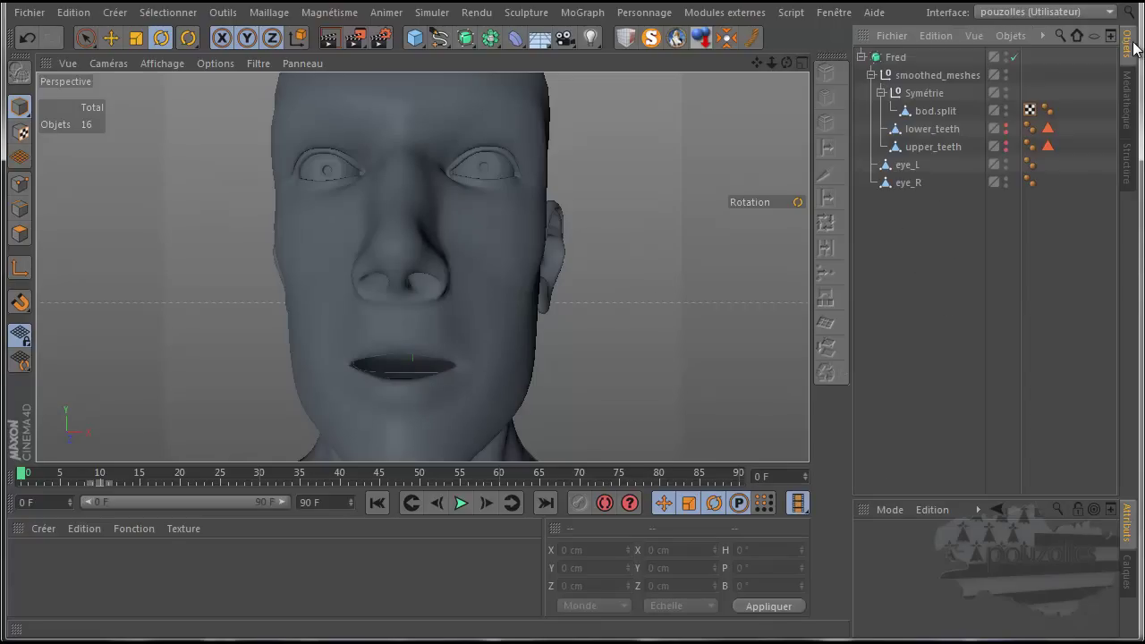
Select bod.split and go from Polygons to Points mode so its vertices show.
left_click(935, 110)
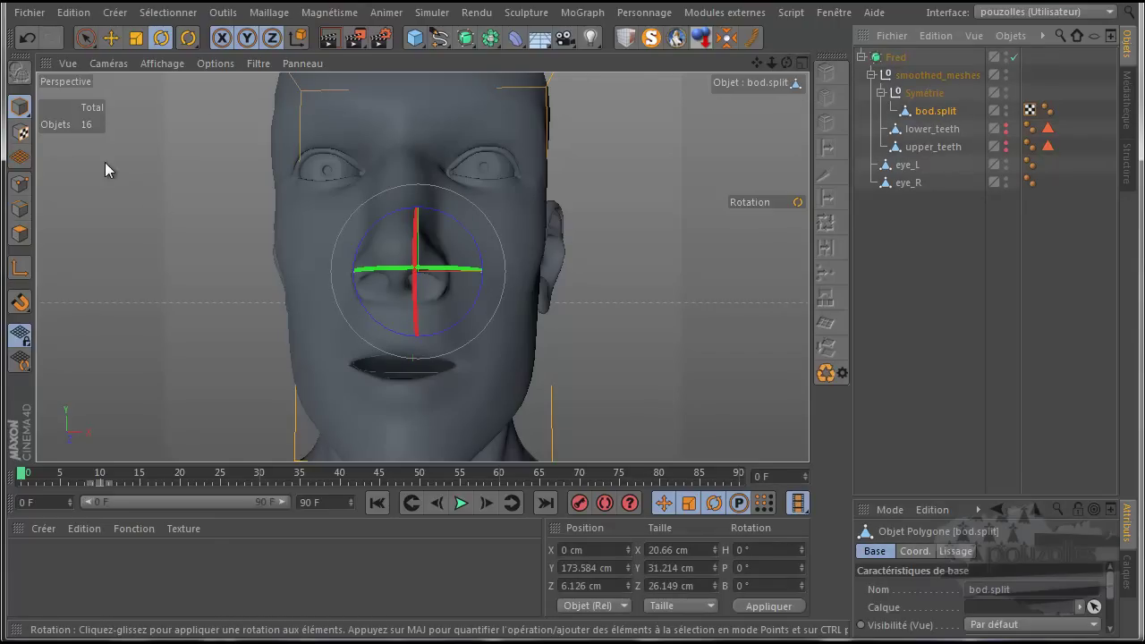
left_click(20, 233)
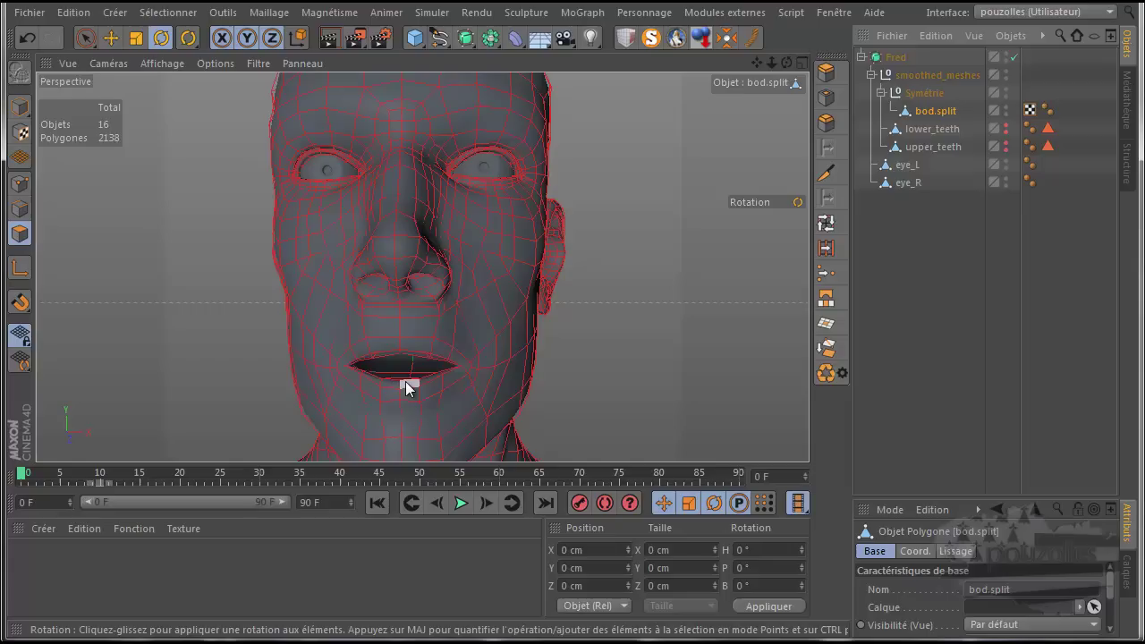
mouse_move(755, 62)
left_mouse_down()
mouse_move(573, 369)
mouse_move(572, 350)
left_mouse_up()
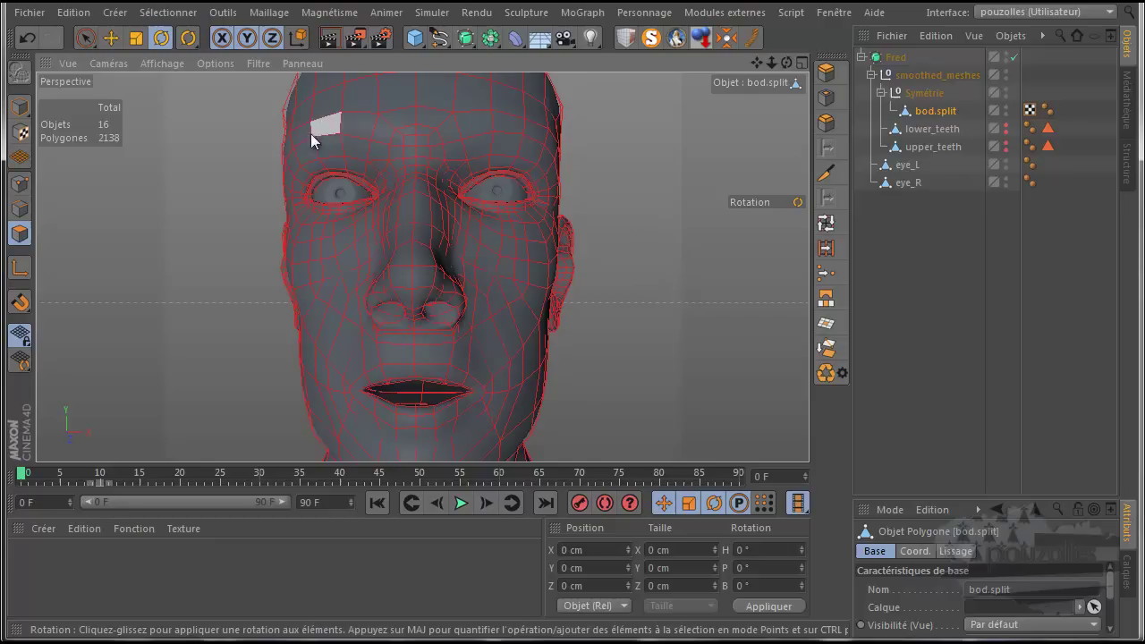
left_click(19, 184)
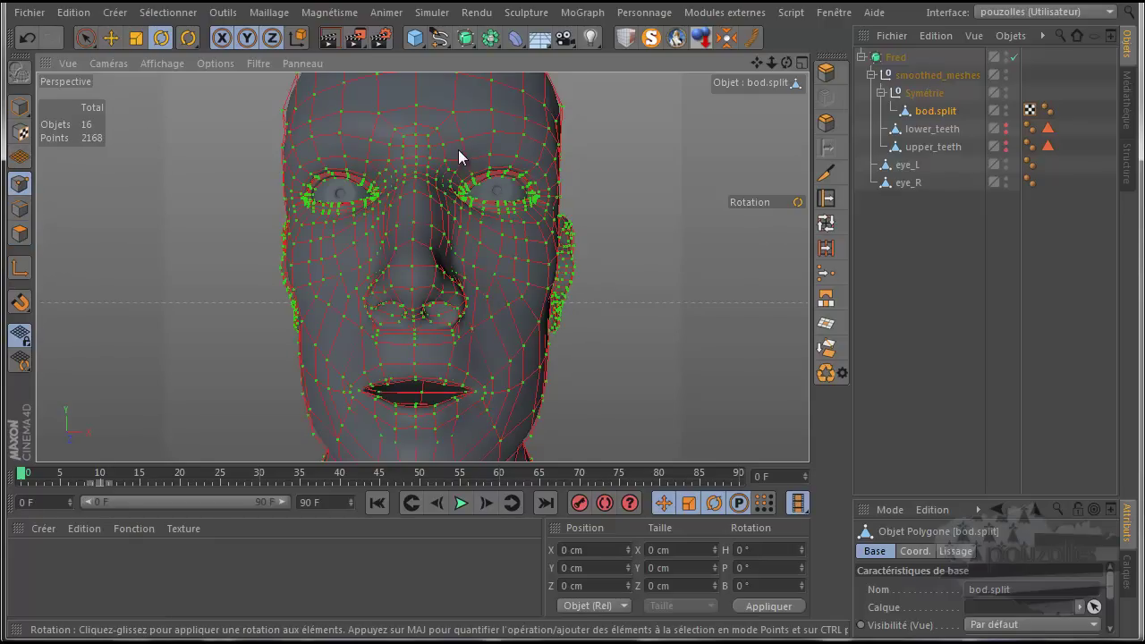
scroll(430, 119, "up", 1)
scroll(430, 119, "up", 2)
scroll(430, 119, "up", 2)
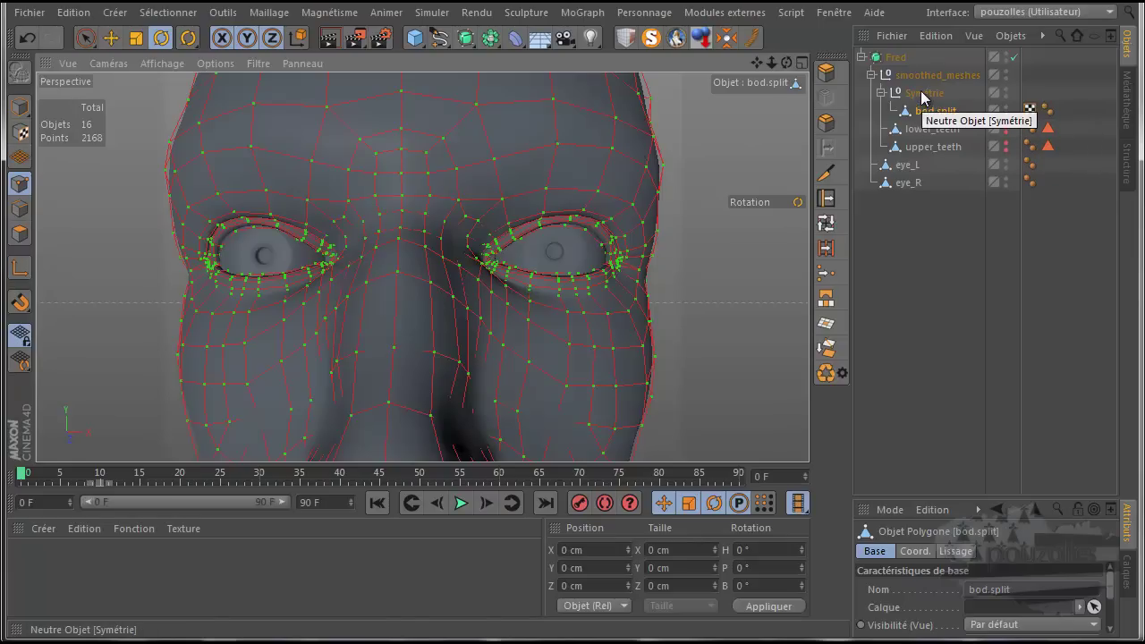
scroll(431, 194, "down", 2)
scroll(431, 194, "down", 2)
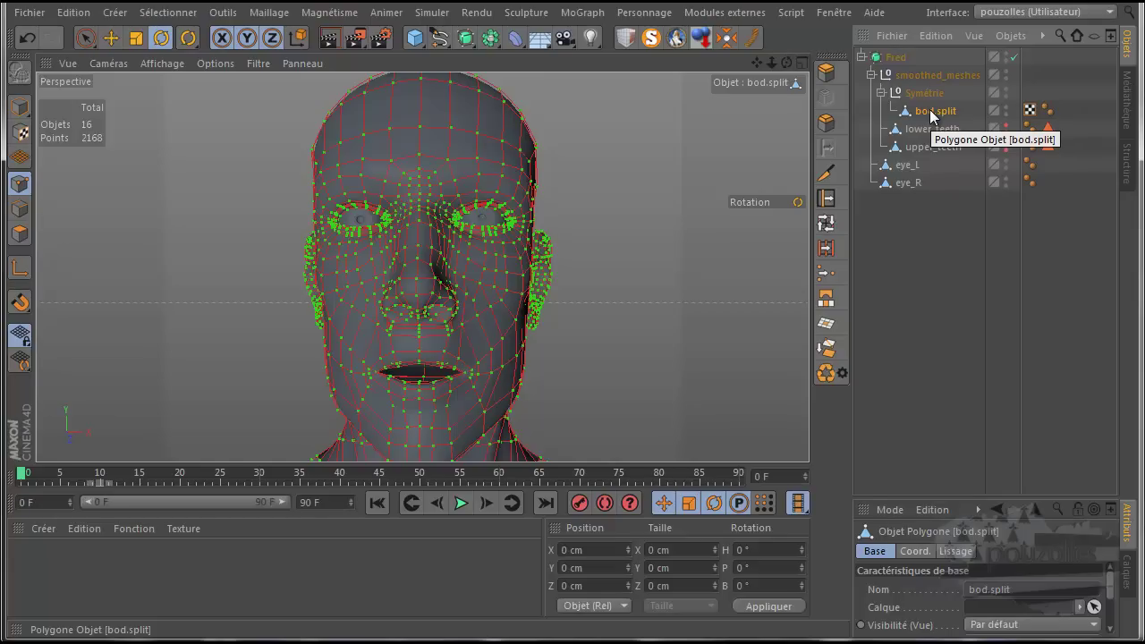
Add a Morphing de pose tag to bod.split with Points mixing enabled, holding Pose de base and Pose.0.
right_click(931, 115)
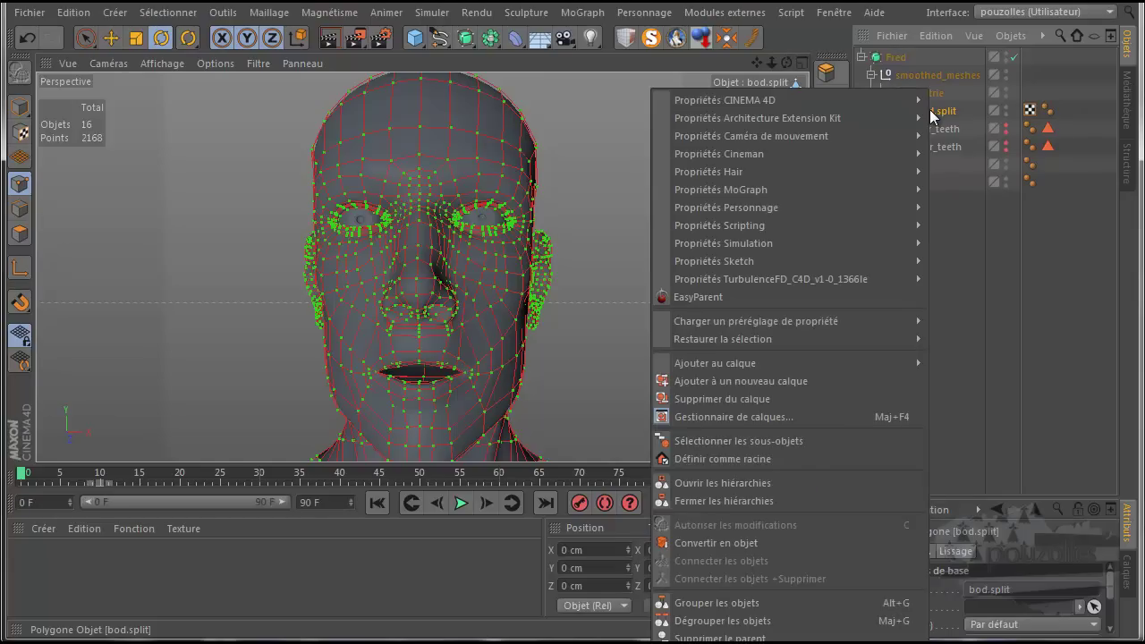
mouse_move(727, 208)
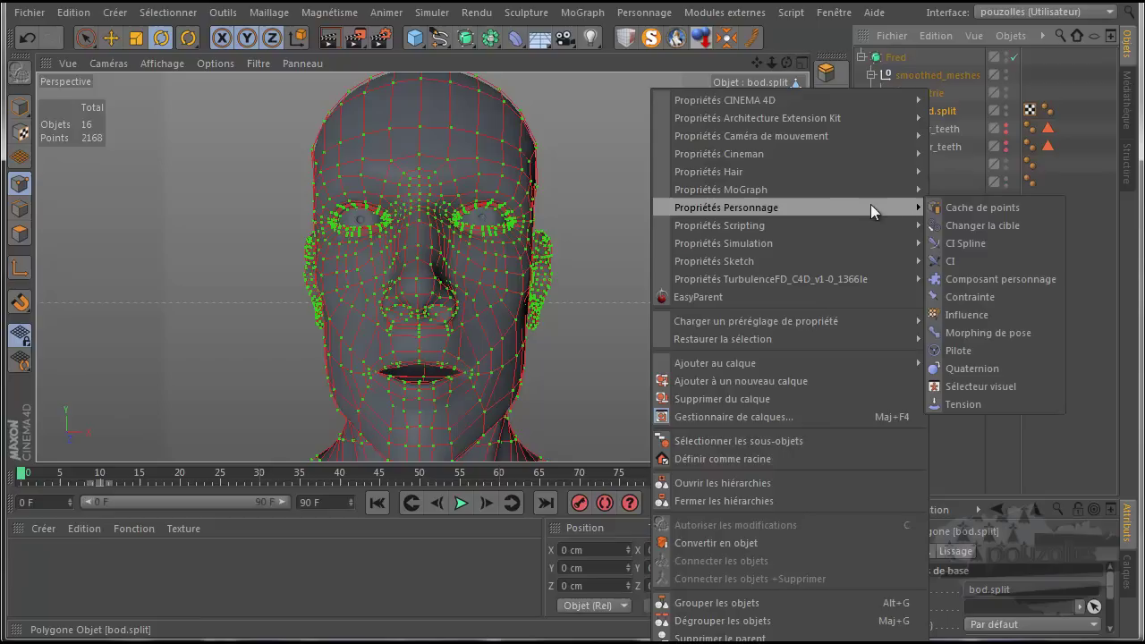
left_click(964, 331)
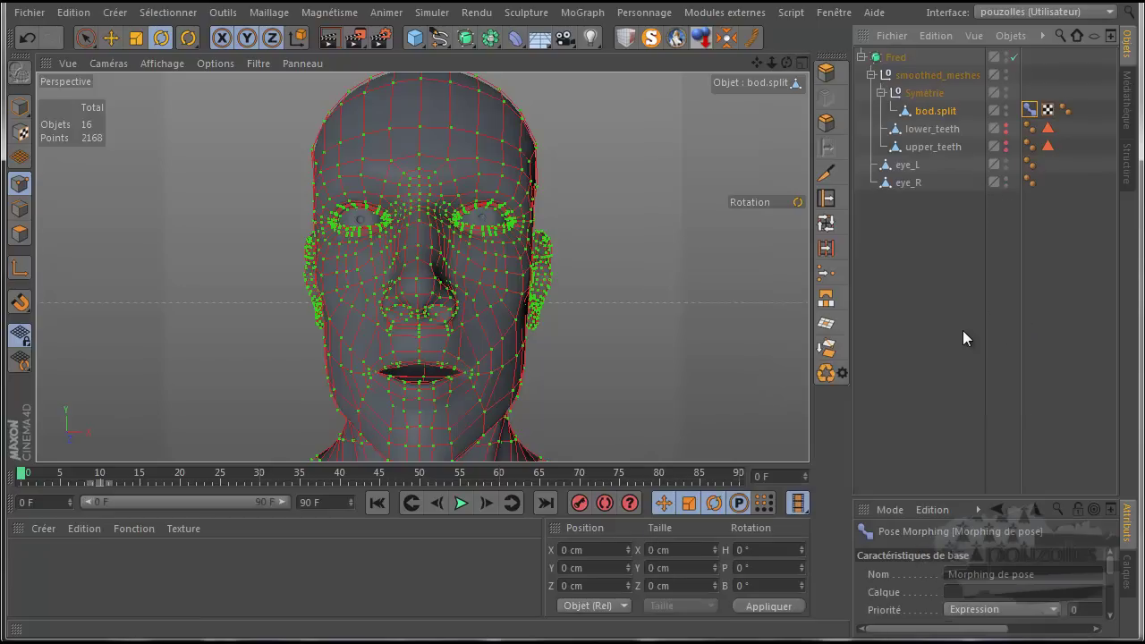
left_click_drag(956, 501, 954, 253)
left_click(955, 211)
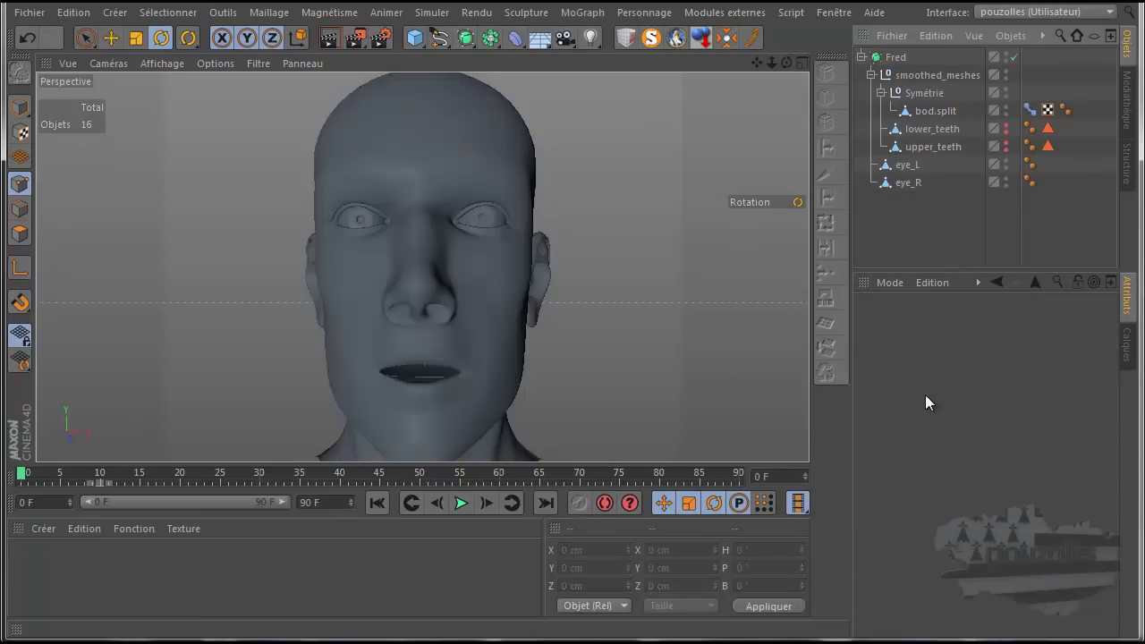
left_click(1029, 110)
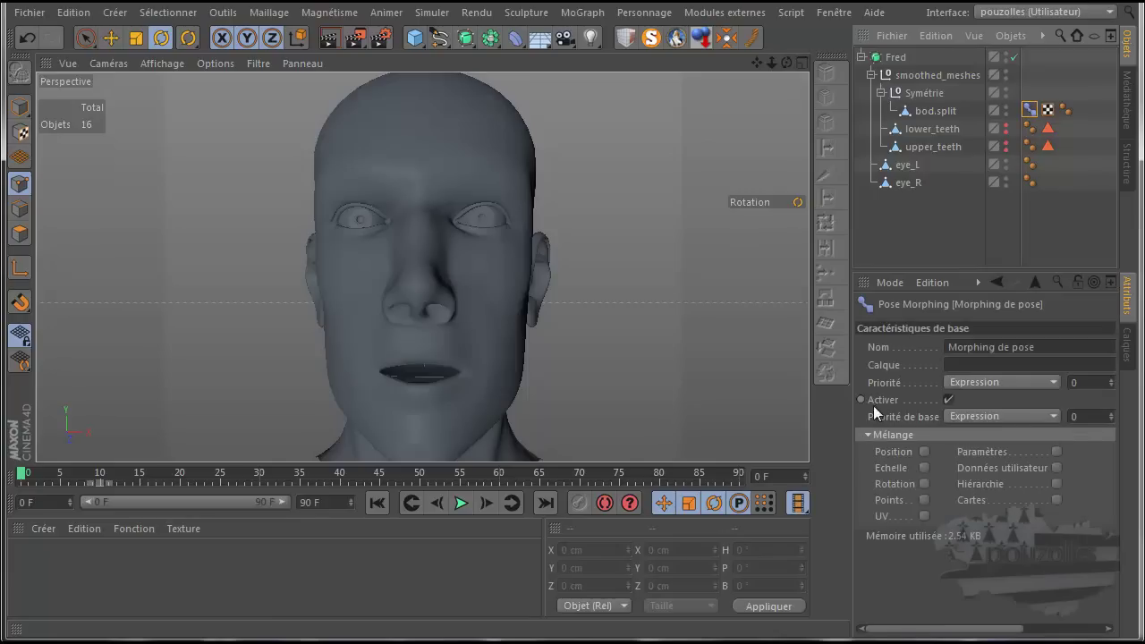
left_click(924, 499)
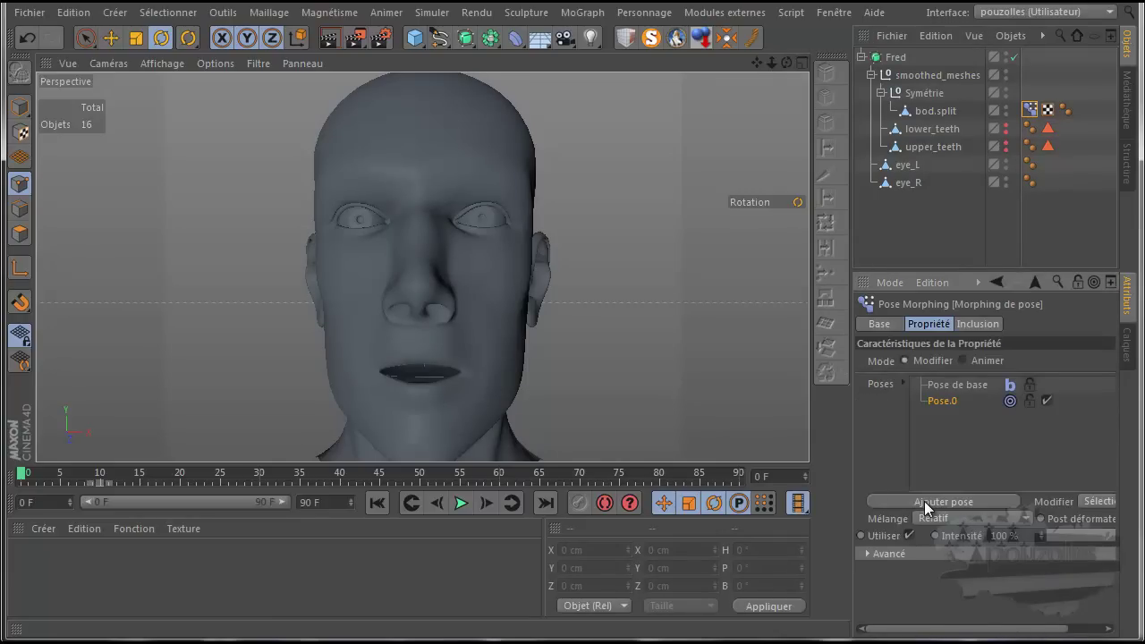
left_click(967, 384)
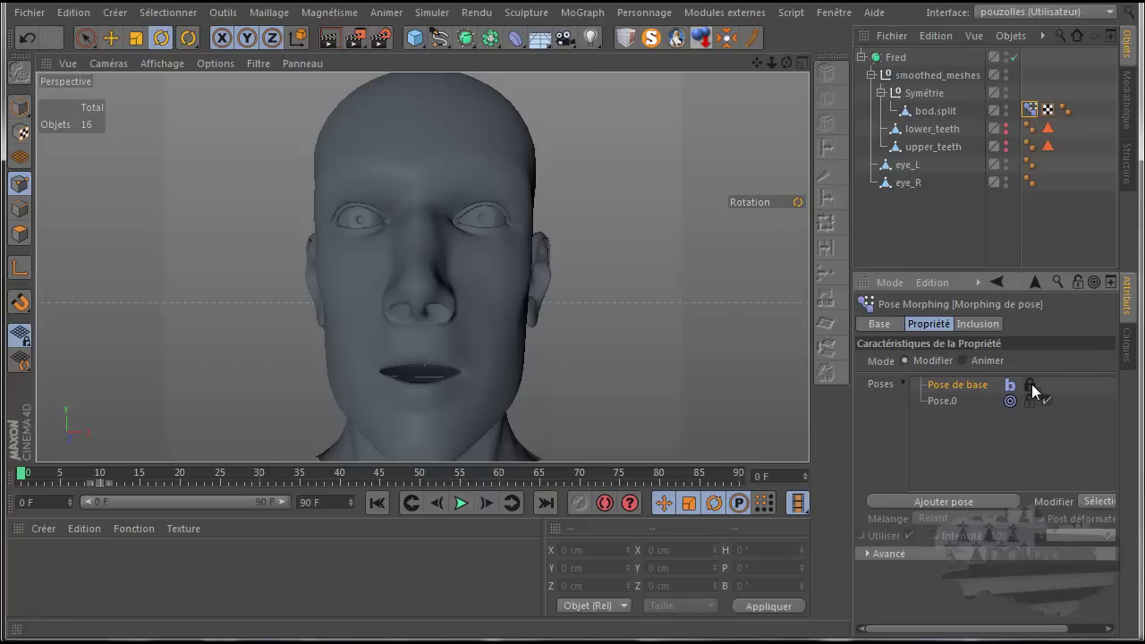
left_click(943, 401)
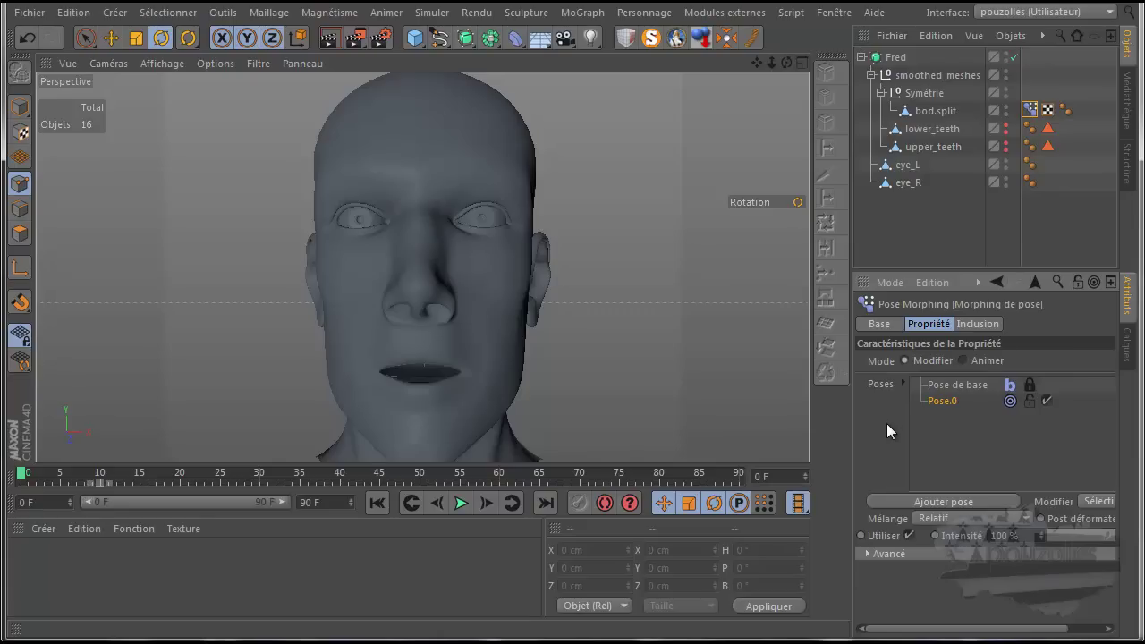
Rename the Pose.0 entry in the tag's Poses list to 'oeil pose 1'.
double_click(947, 403)
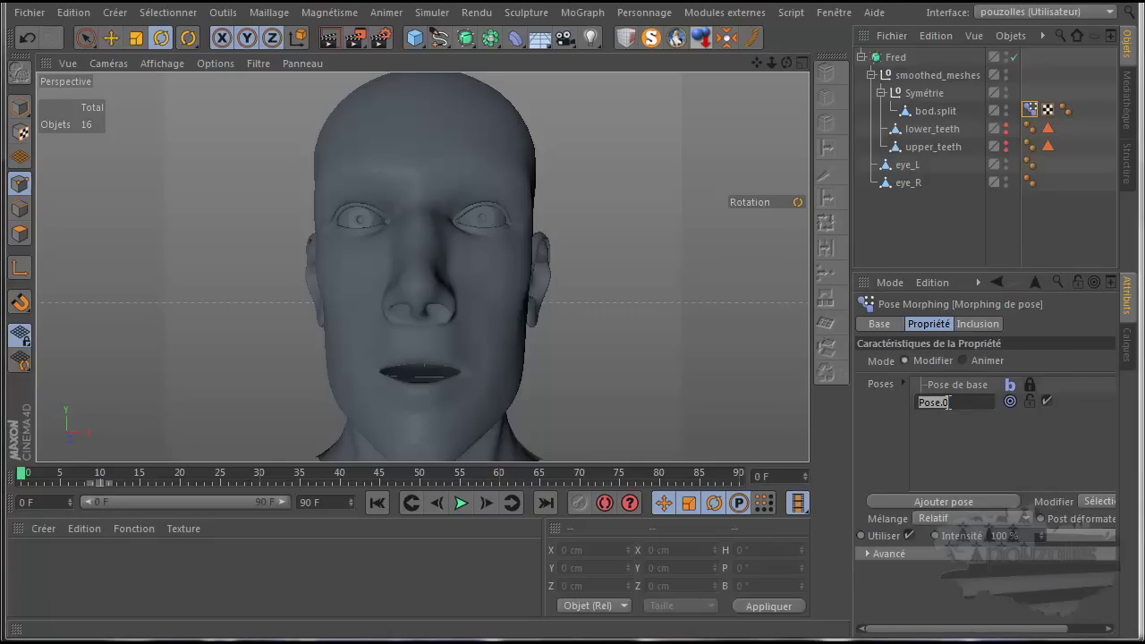
type("oeil")
type("pose 1")
left_click(958, 461)
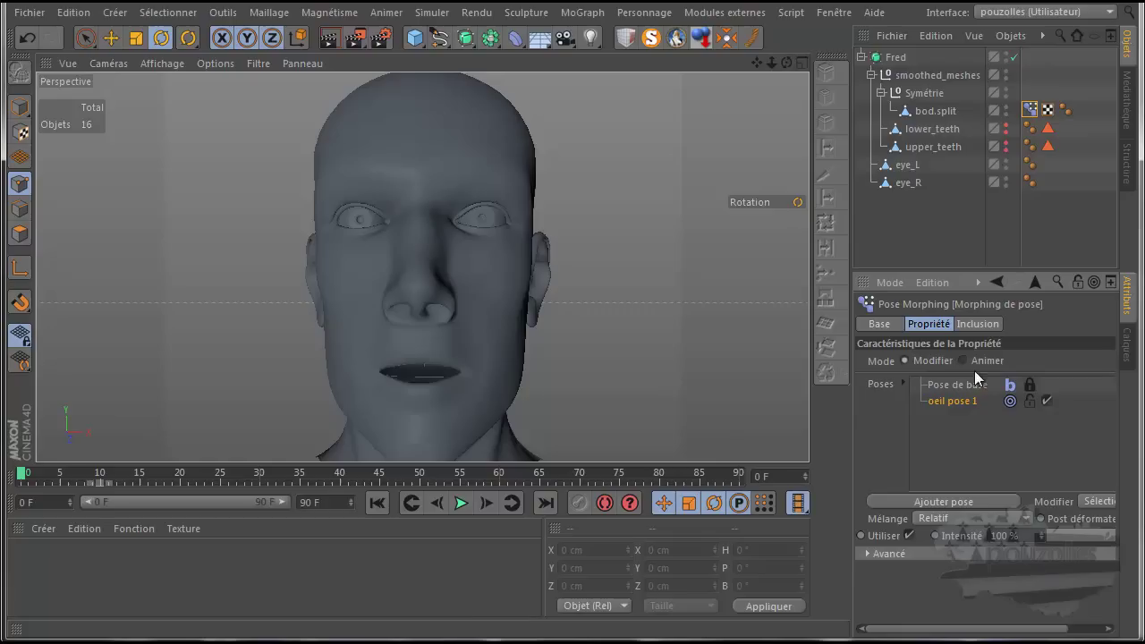
Select bod.split, choose the Pinceau brush from the viewport menu, and zoom in on the eye.
left_click(930, 111)
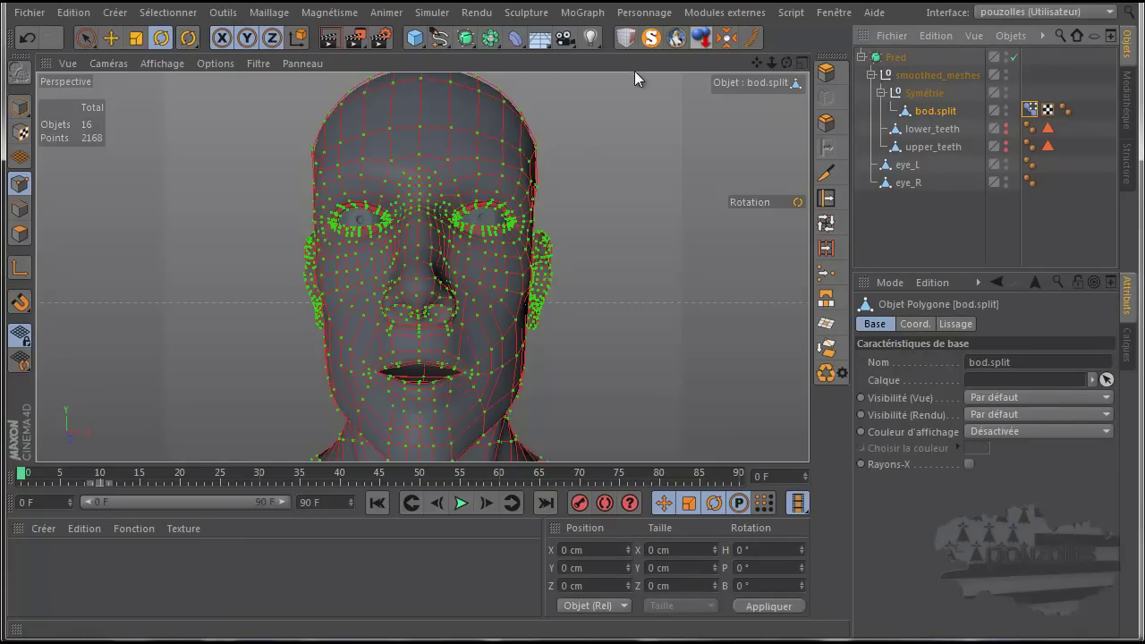
right_click(601, 105)
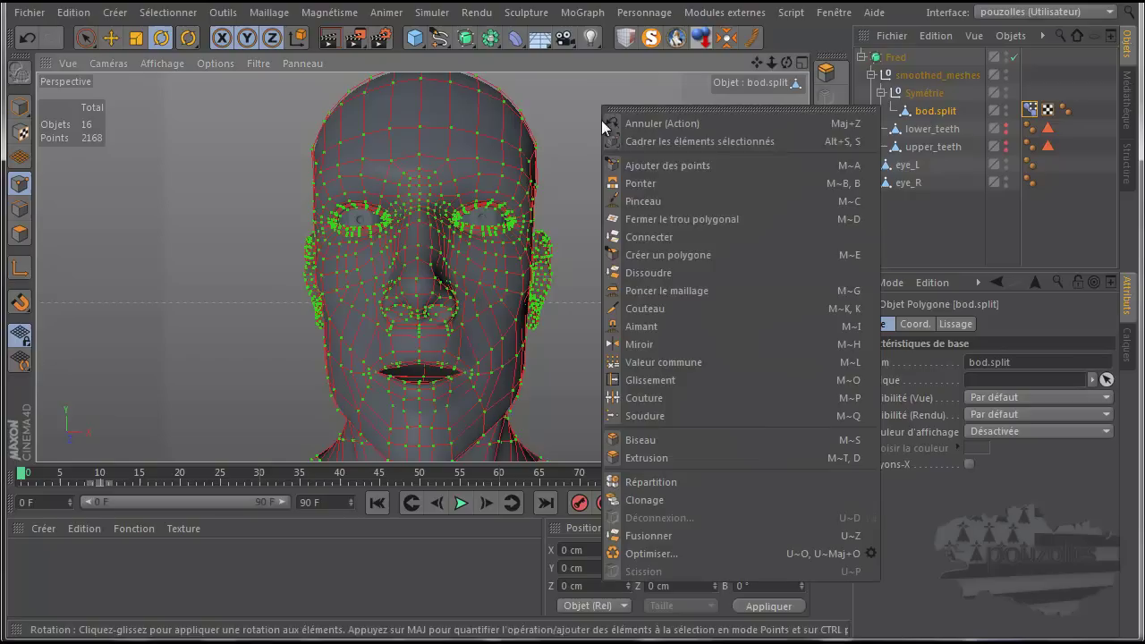
left_click(637, 200)
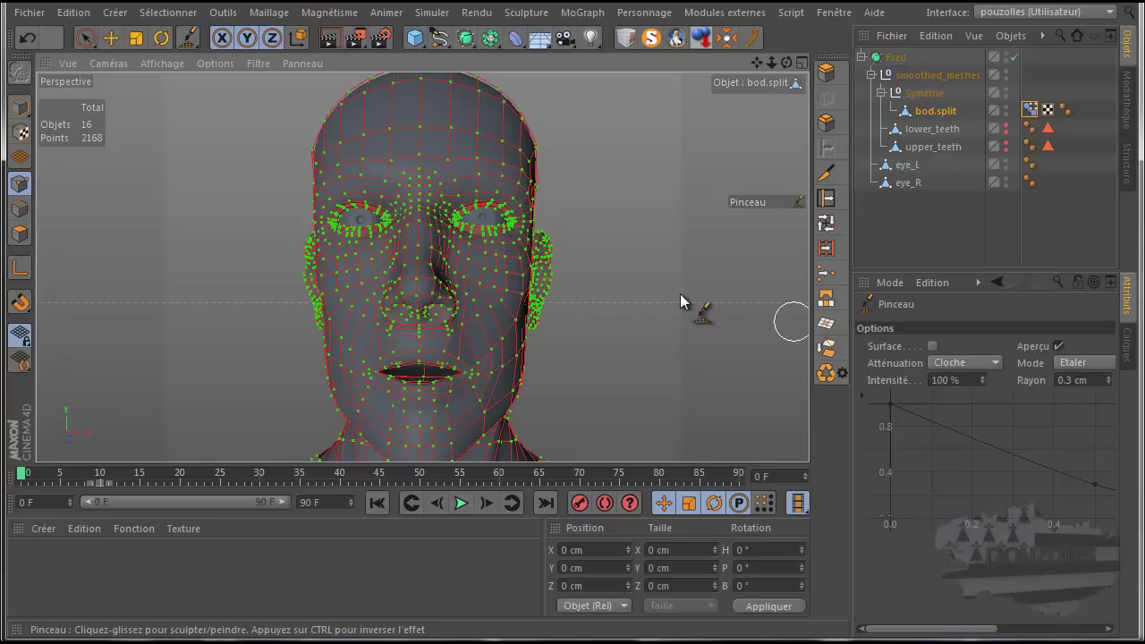
scroll(470, 193, "up", 4)
scroll(471, 193, "up", 2)
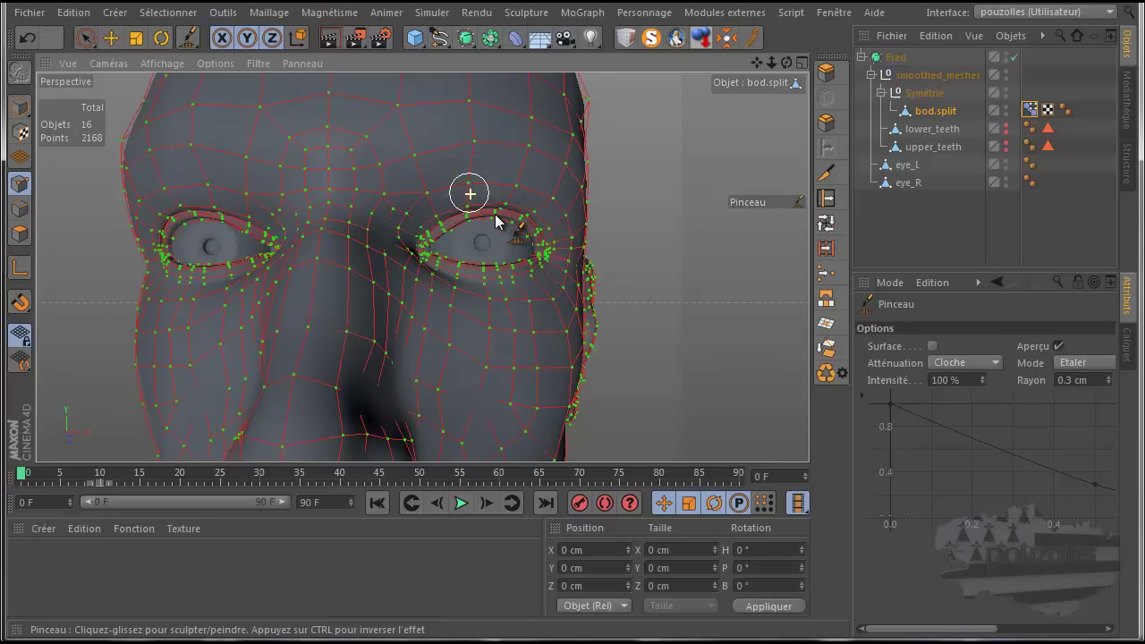
scroll(495, 216, "up", 3)
scroll(494, 216, "up", 2)
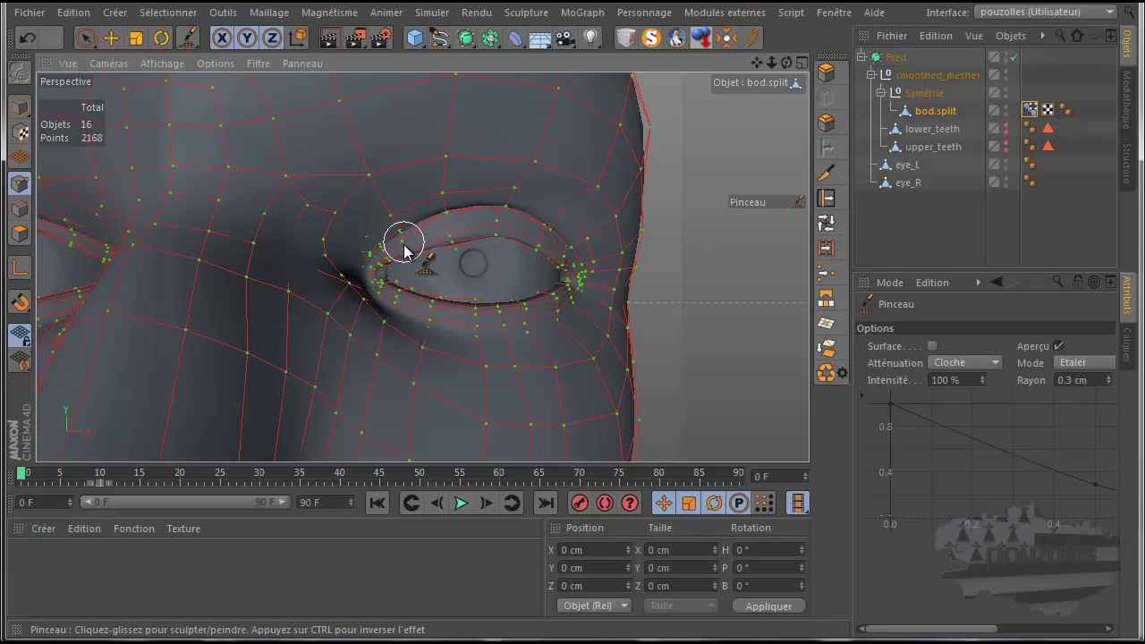
Brush the upper eyelids down into narrow, half-closed slits on both eyes.
mouse_move(404, 248)
left_mouse_down()
mouse_move(450, 231)
mouse_move(444, 198)
left_mouse_up()
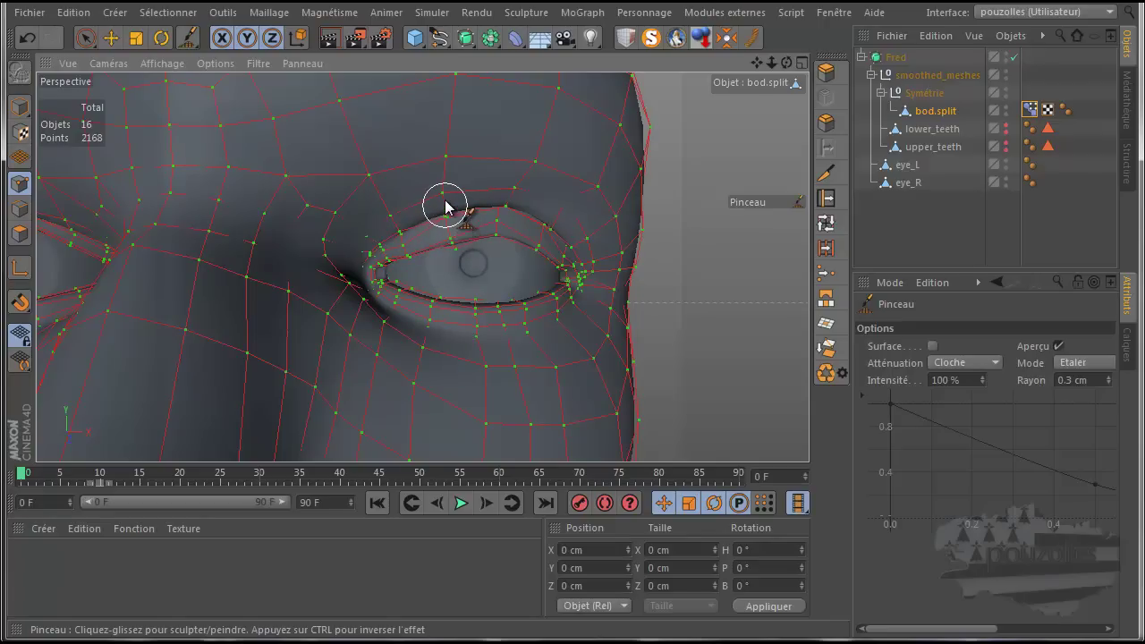
mouse_move(445, 184)
left_mouse_down()
mouse_move(447, 227)
mouse_move(501, 224)
mouse_move(497, 237)
mouse_move(504, 203)
mouse_move(481, 187)
mouse_move(537, 212)
mouse_move(539, 265)
mouse_move(499, 242)
mouse_move(497, 260)
mouse_move(458, 248)
mouse_move(396, 250)
mouse_move(394, 260)
left_mouse_up()
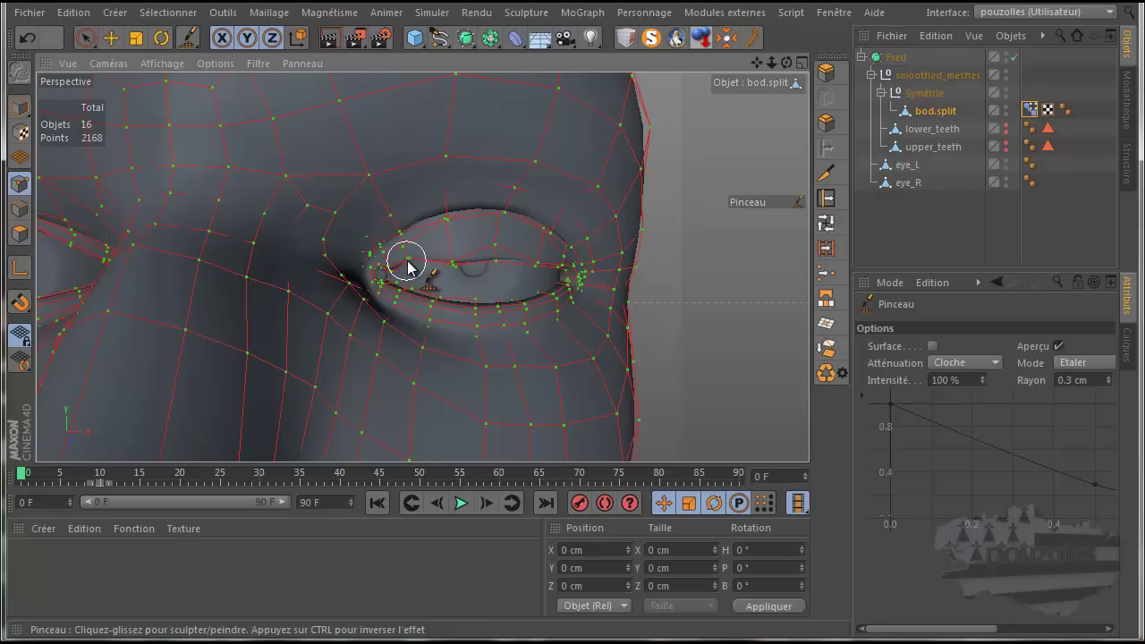
left_click(455, 267)
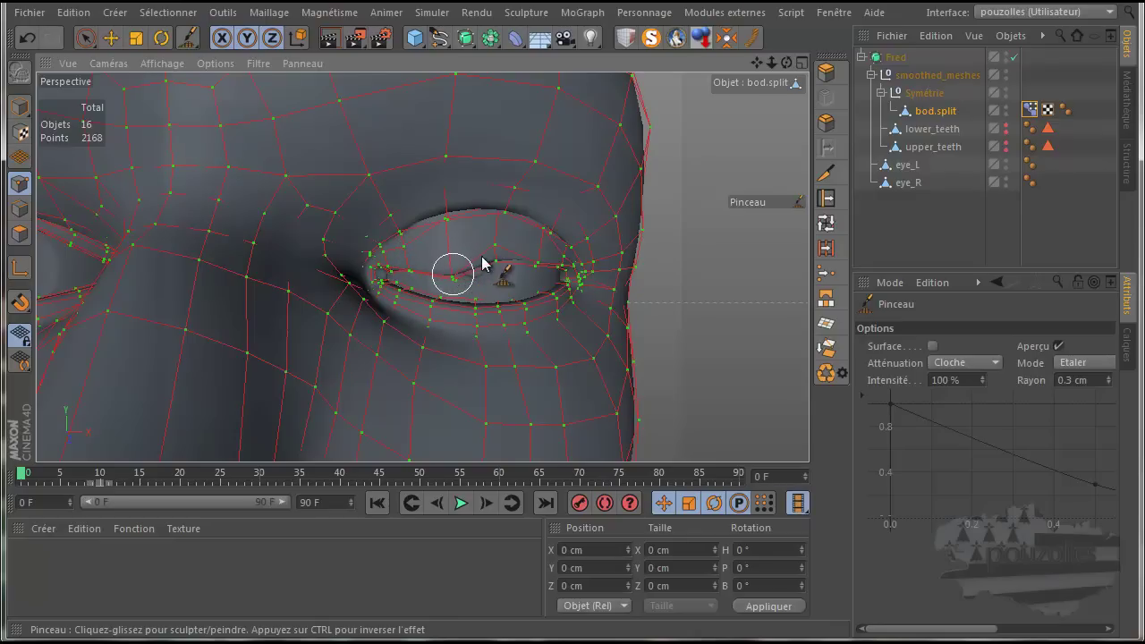
left_click_drag(496, 253, 497, 274)
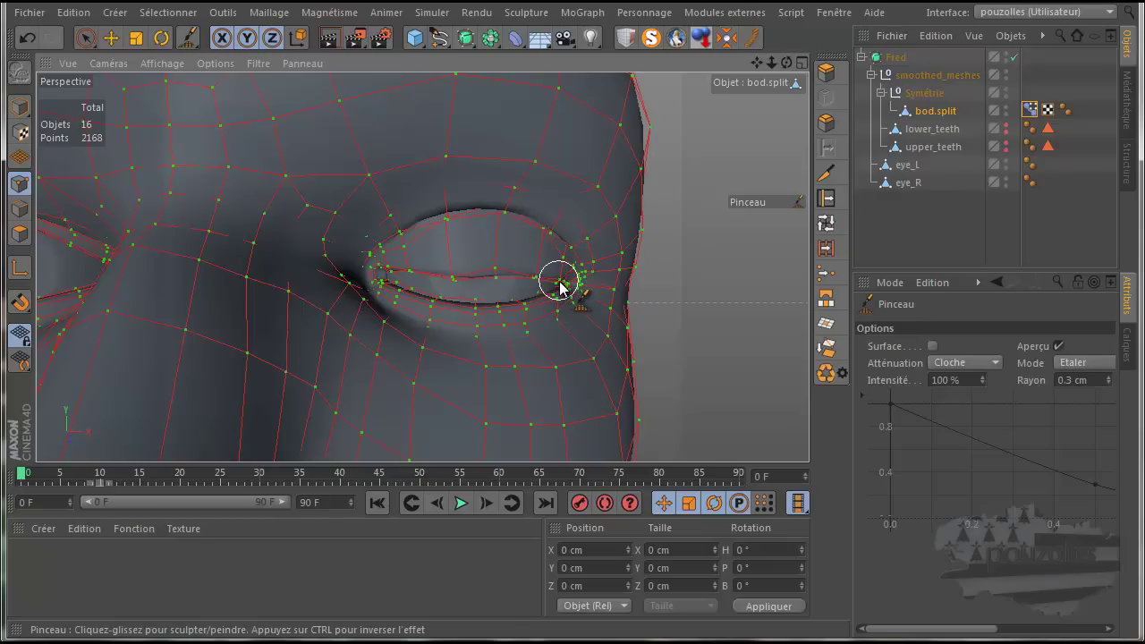
left_click_drag(562, 267, 533, 279)
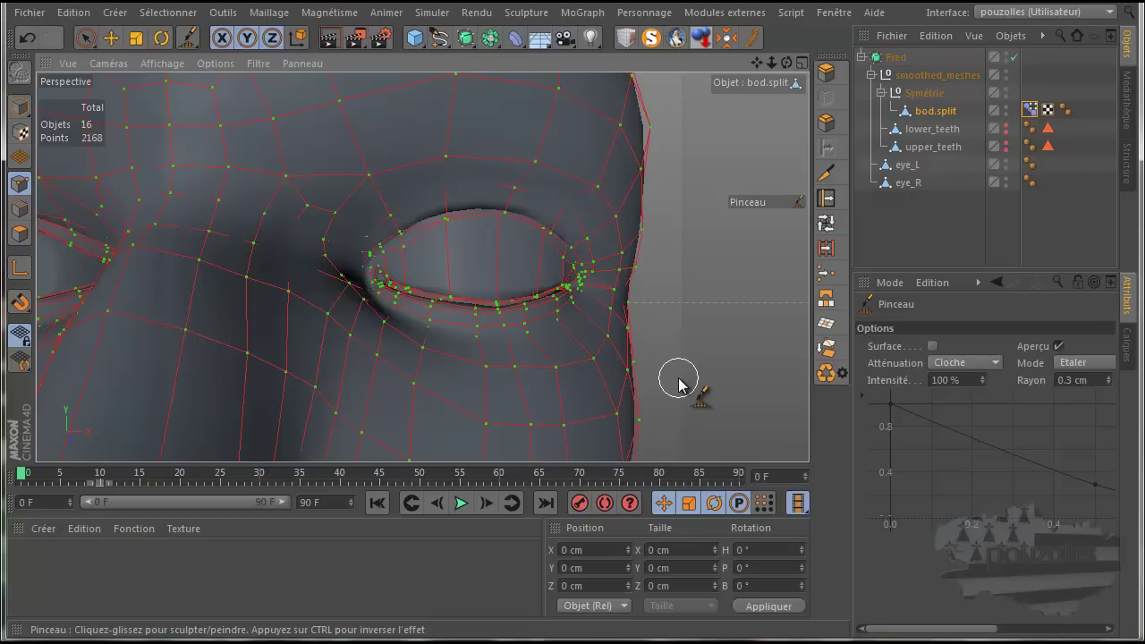
scroll(671, 348, "down", 5)
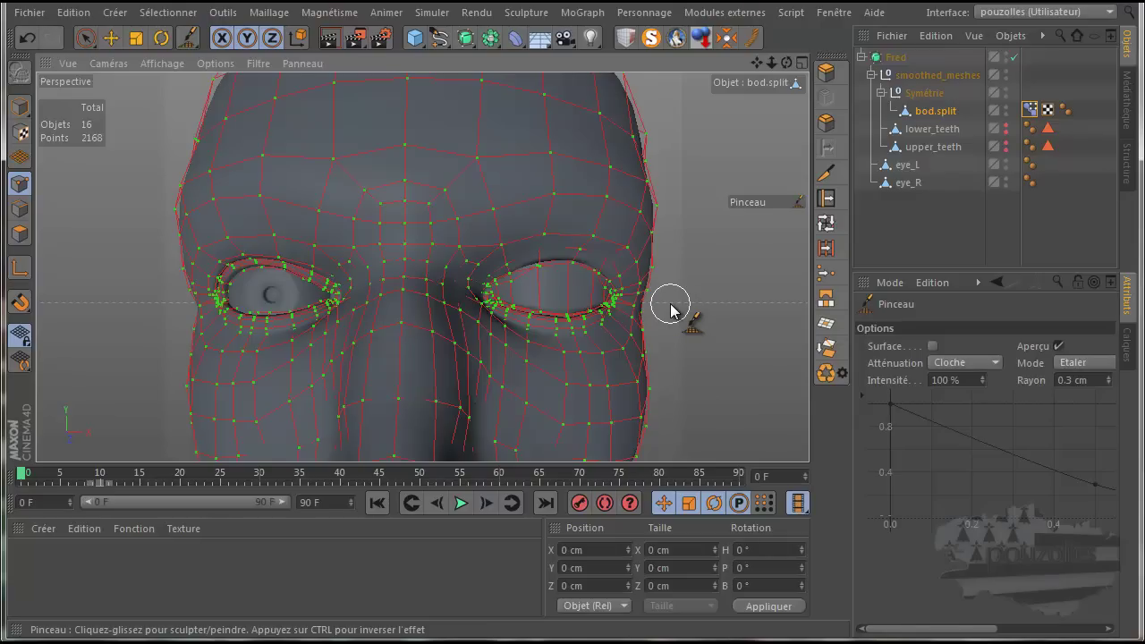
Add a new pose below oeil pose 1 and name it 'oeil pose 2'.
left_click(1030, 110)
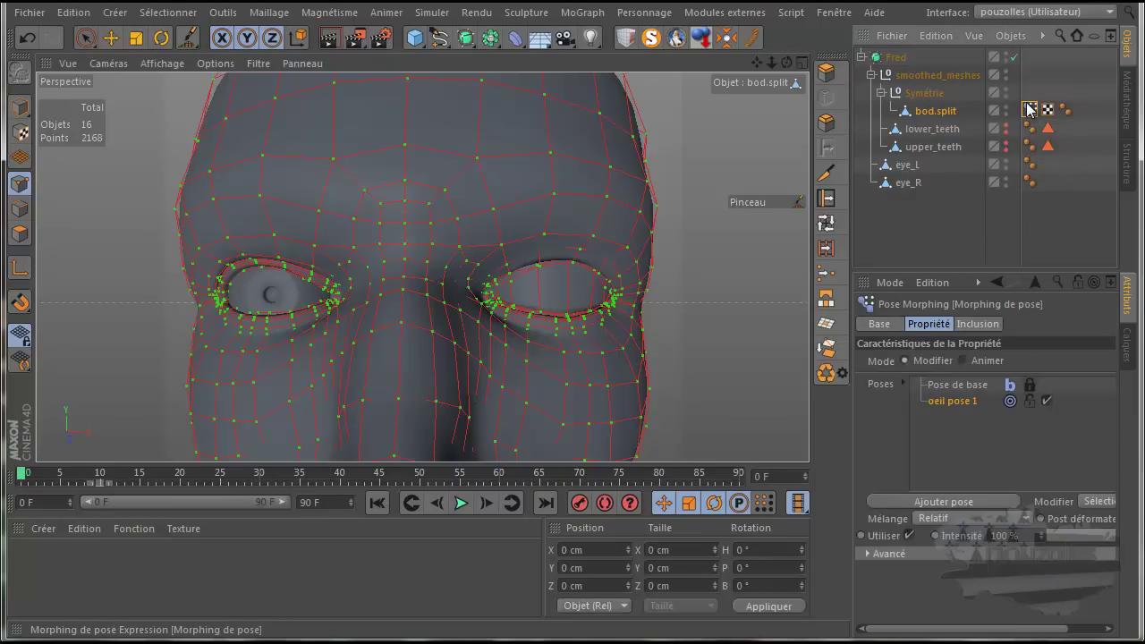
left_click(956, 401)
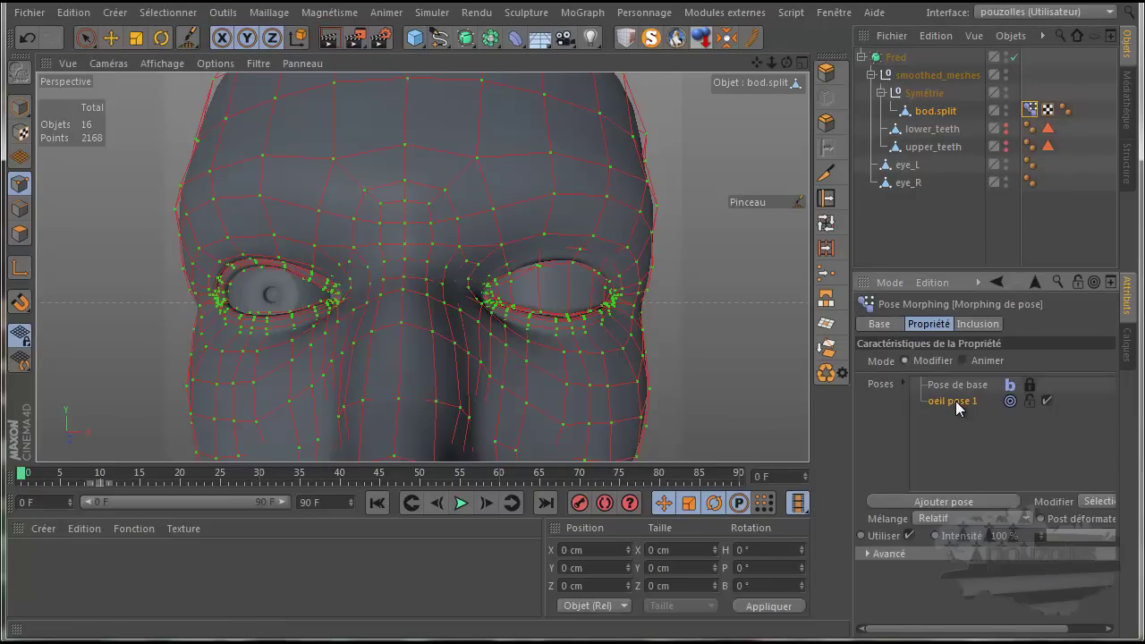
left_click(941, 503)
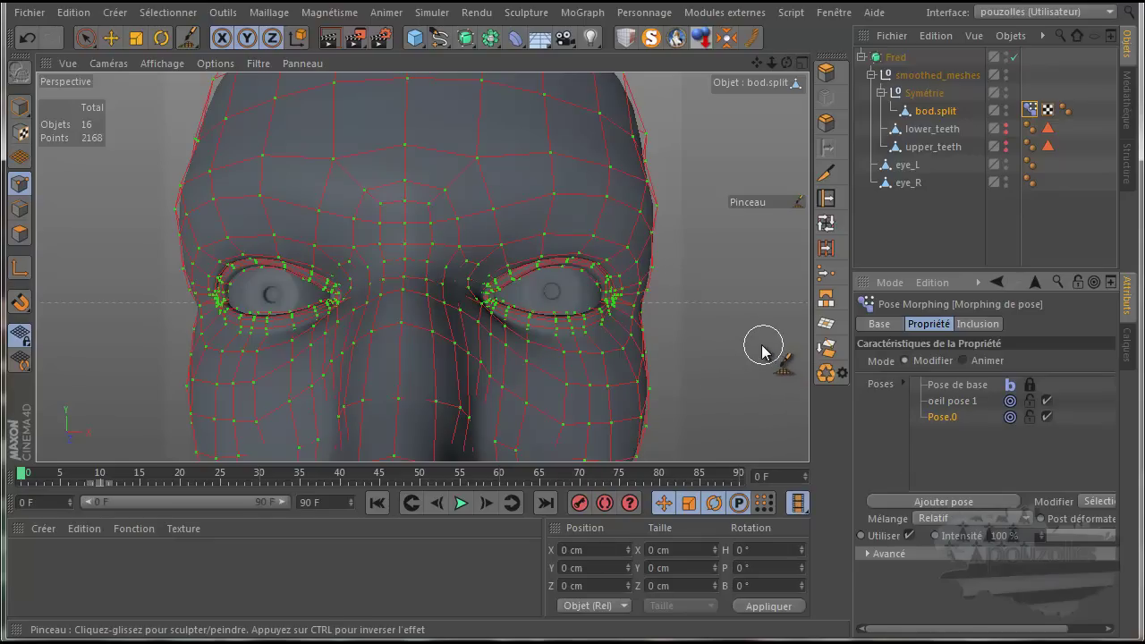
double_click(941, 417)
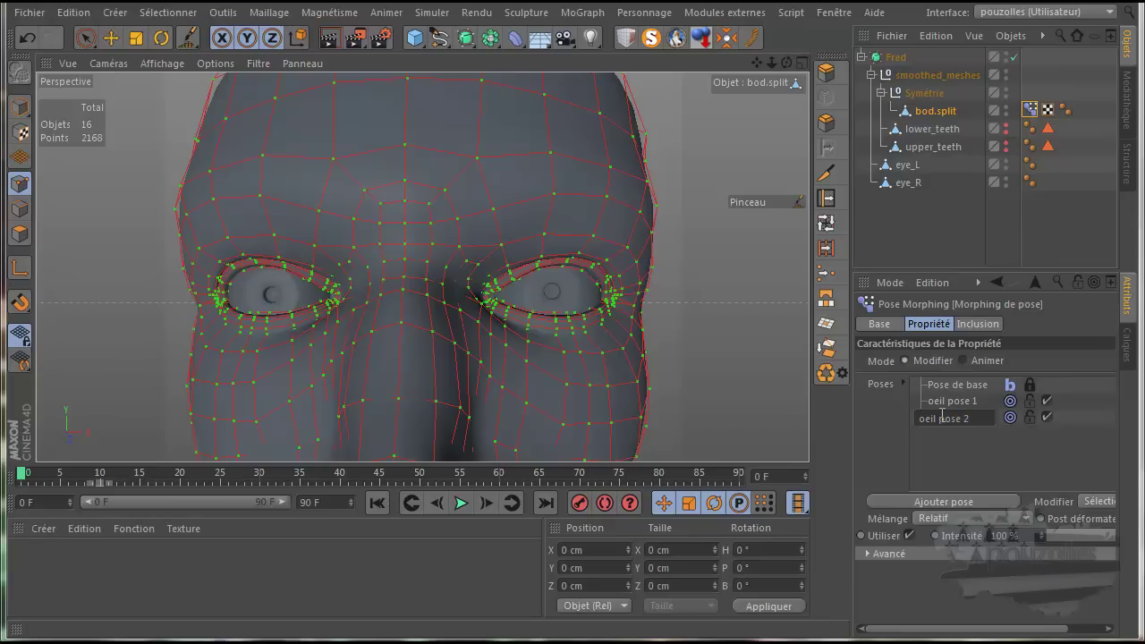
key("Return")
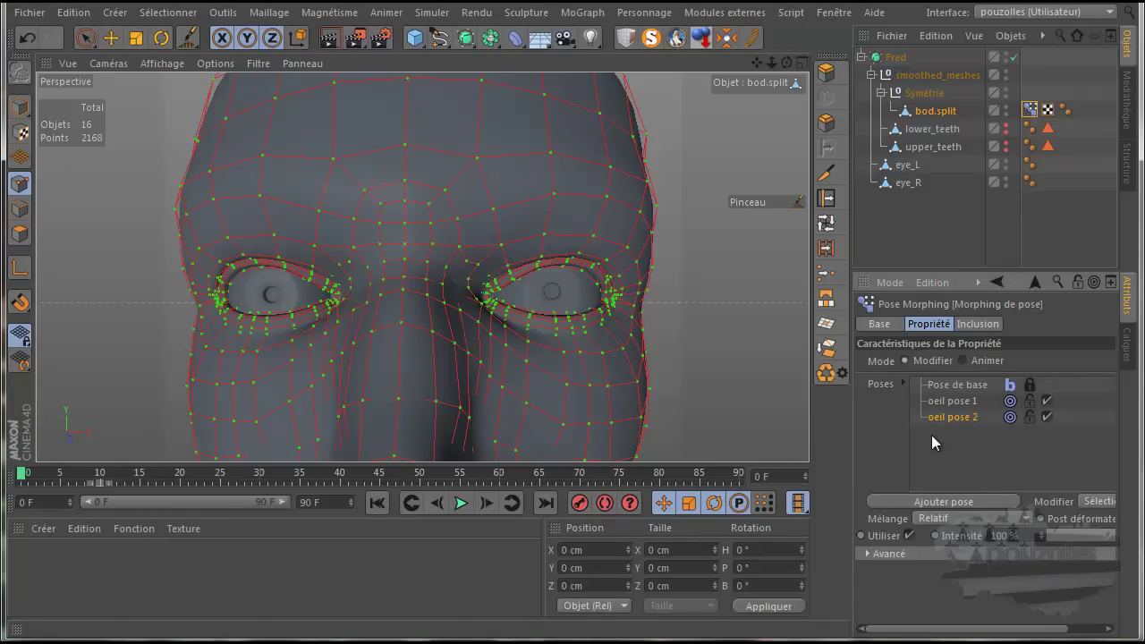
Smear the brow above the eyes upward with a 2.3 cm brush, then begin naming a fourth pose.
left_click(187, 40)
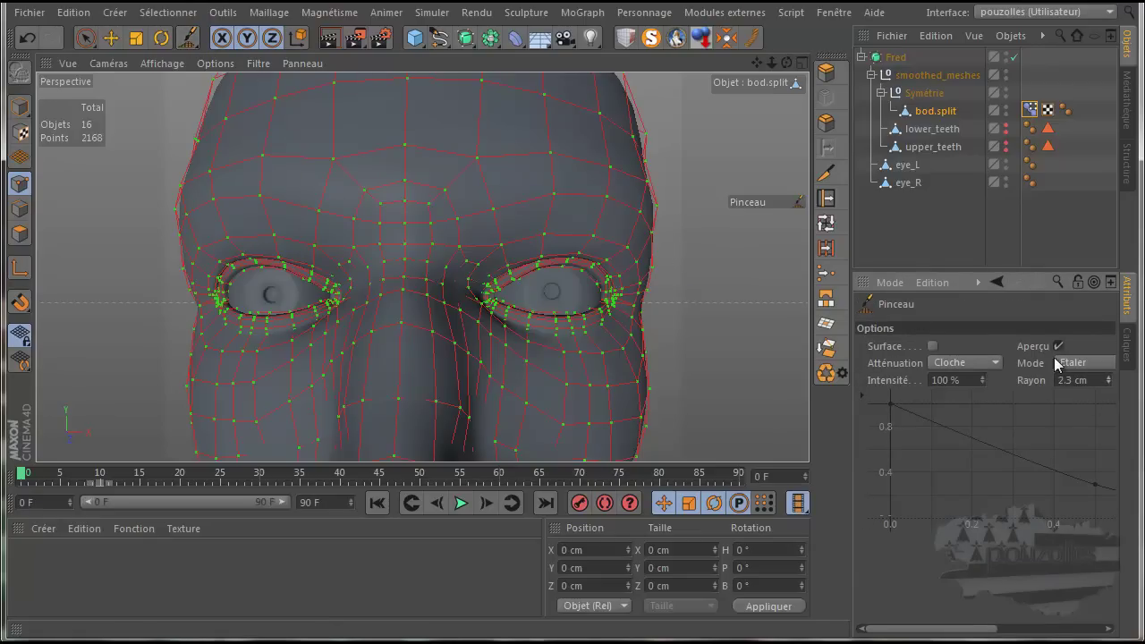
middle_click_drag(562, 192, 570, 199)
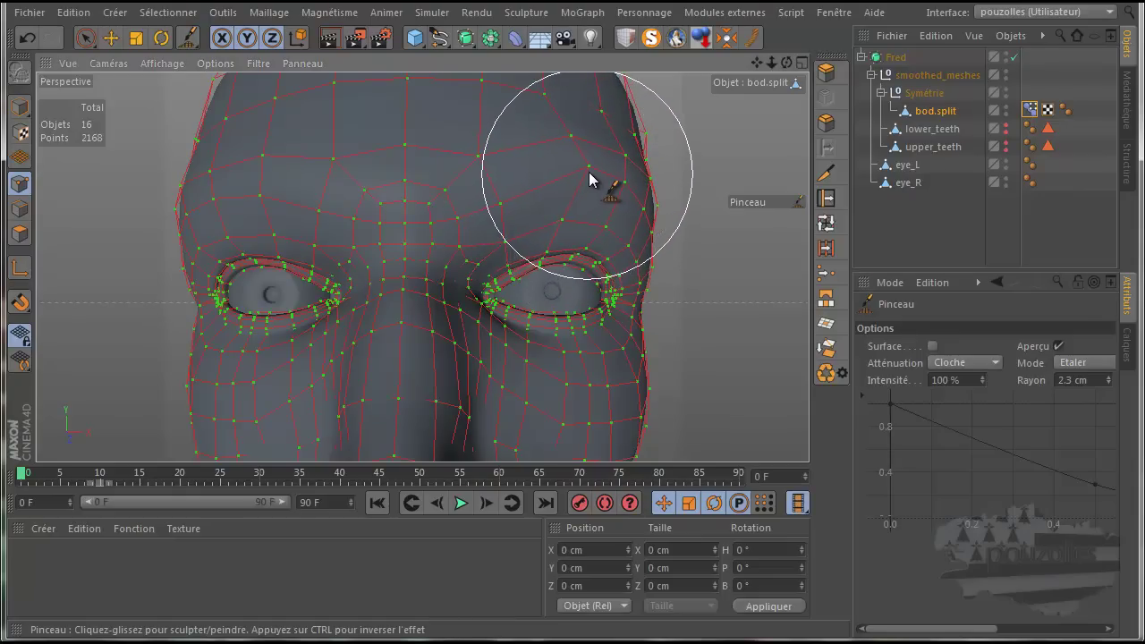
left_click_drag(255, 194, 237, 167)
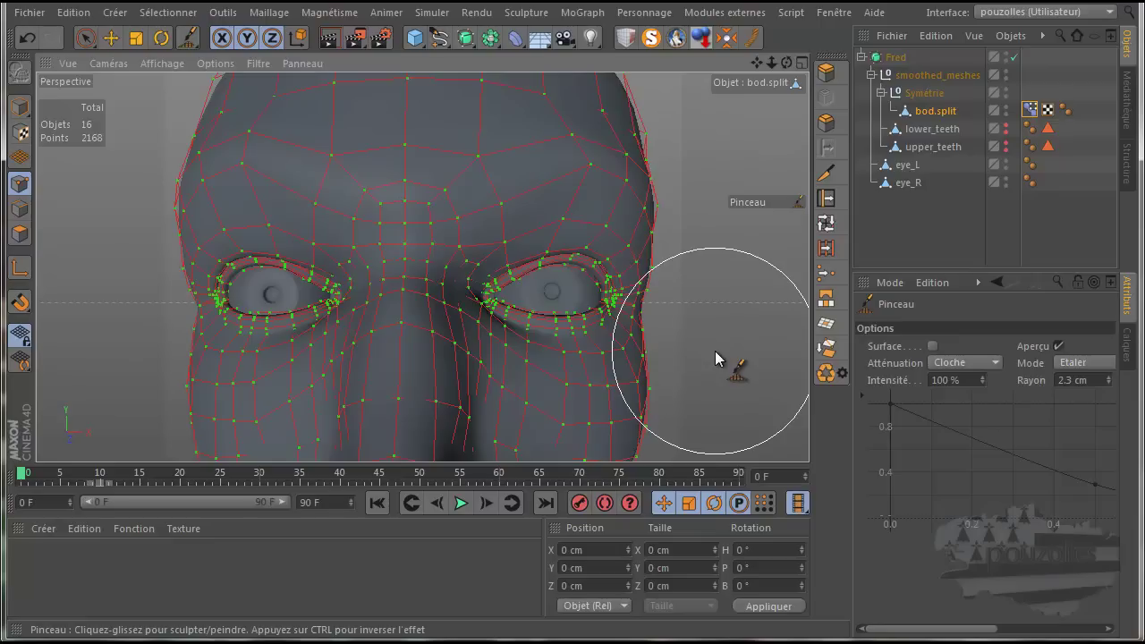
left_click(1031, 109)
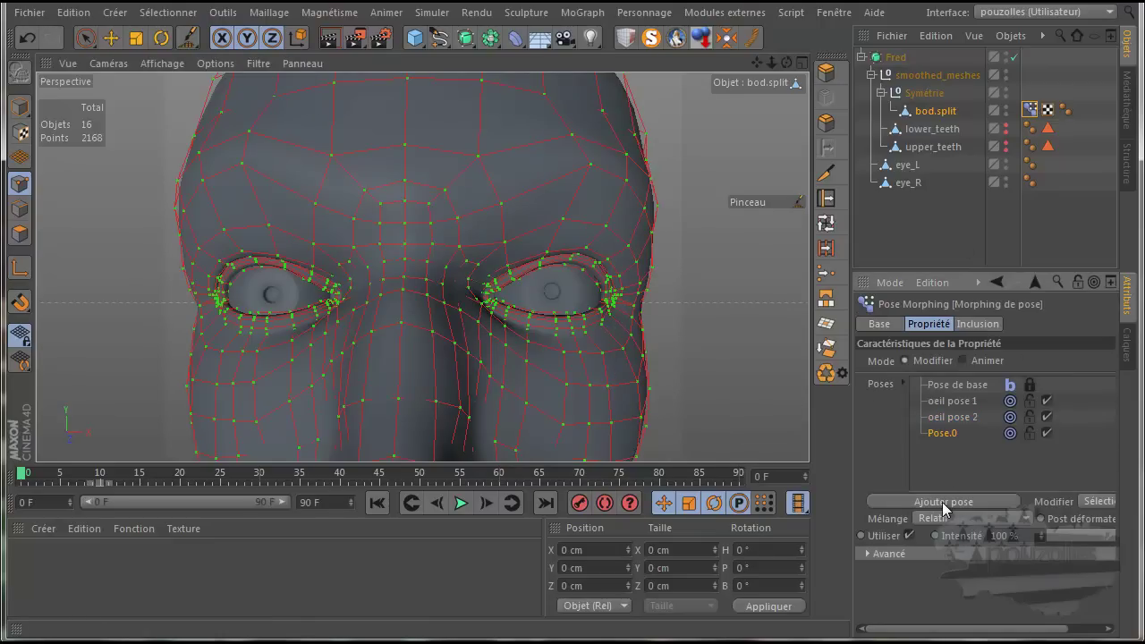
double_click(944, 433)
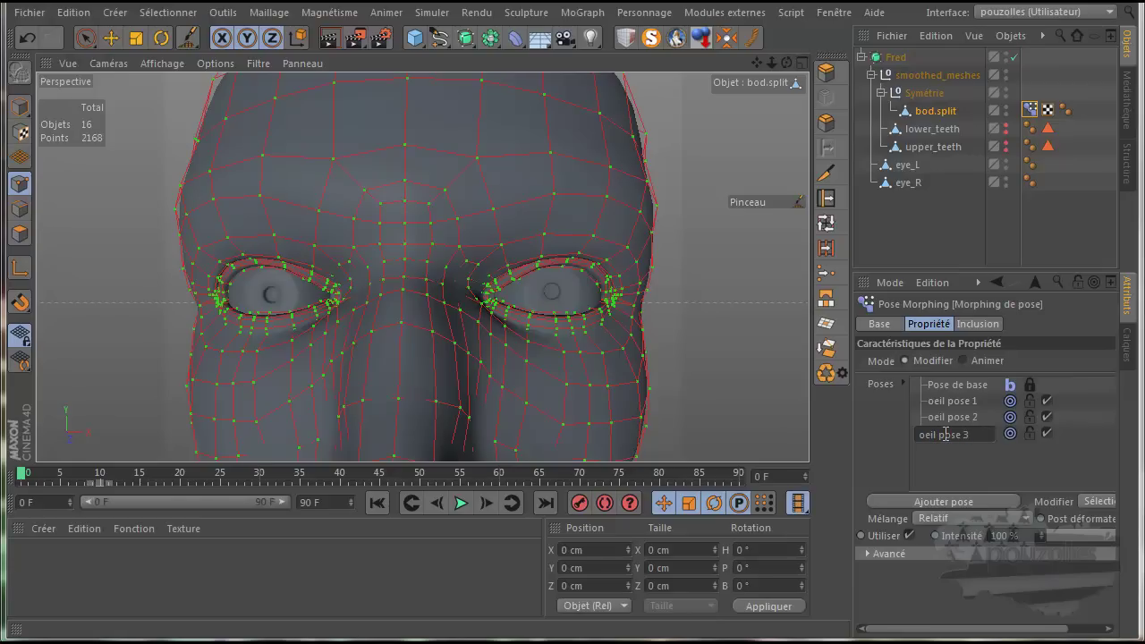
Confirm 'oeil pose 3' as the new pose's name.
key("Return")
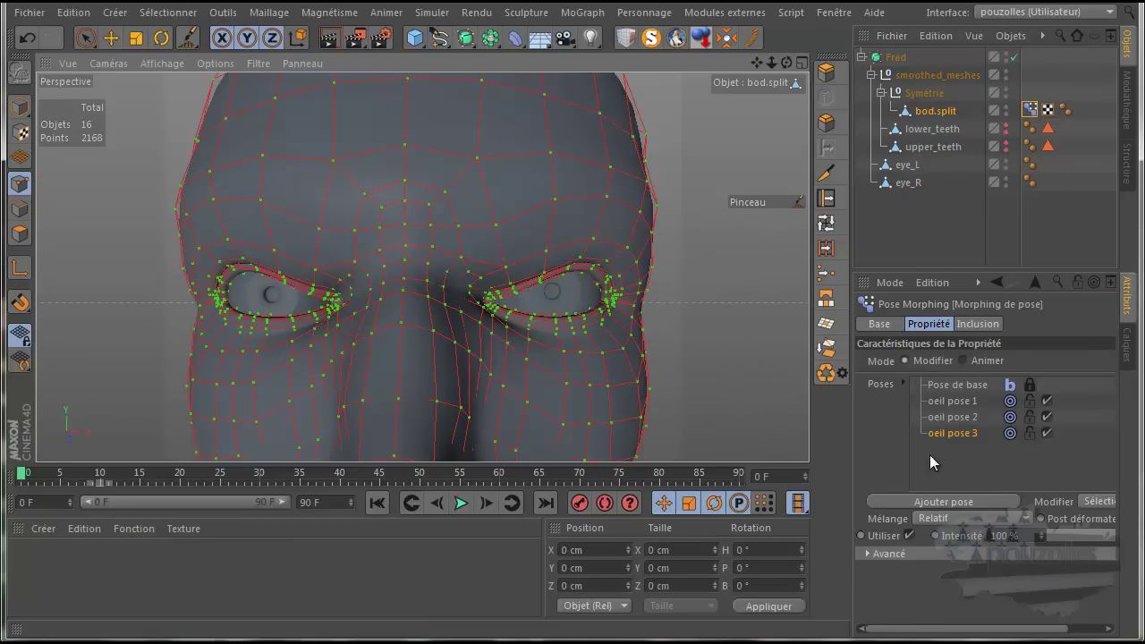
Add a fifth pose named 'bouche pose 1' and pan the view down to the mouth.
left_click(940, 506)
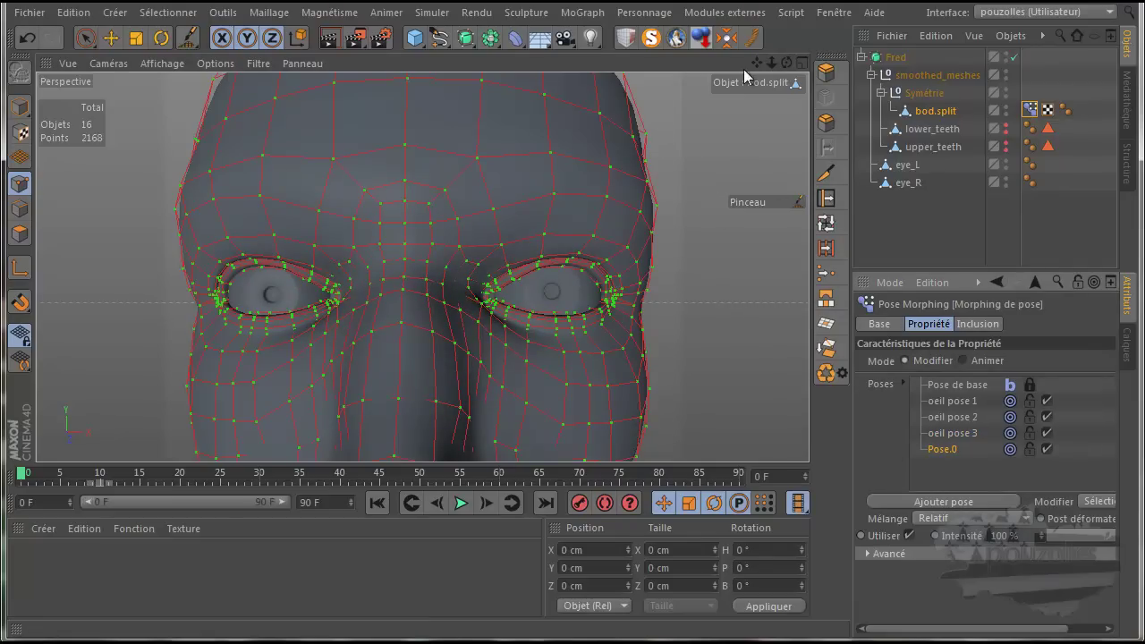
left_click_drag(755, 62, 572, 349)
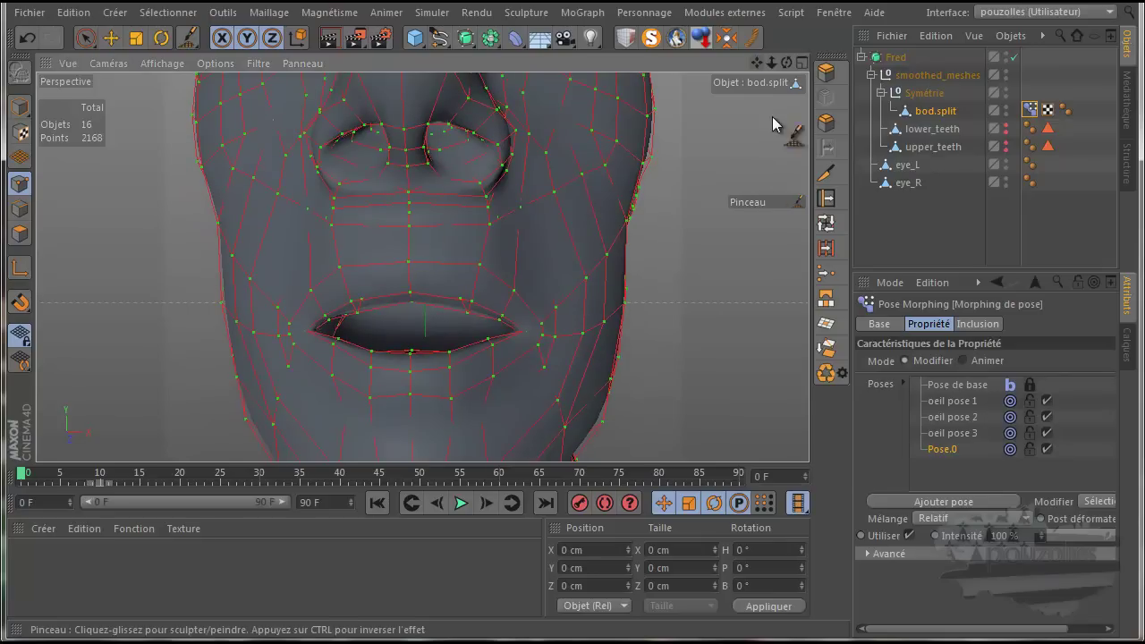
double_click(943, 449)
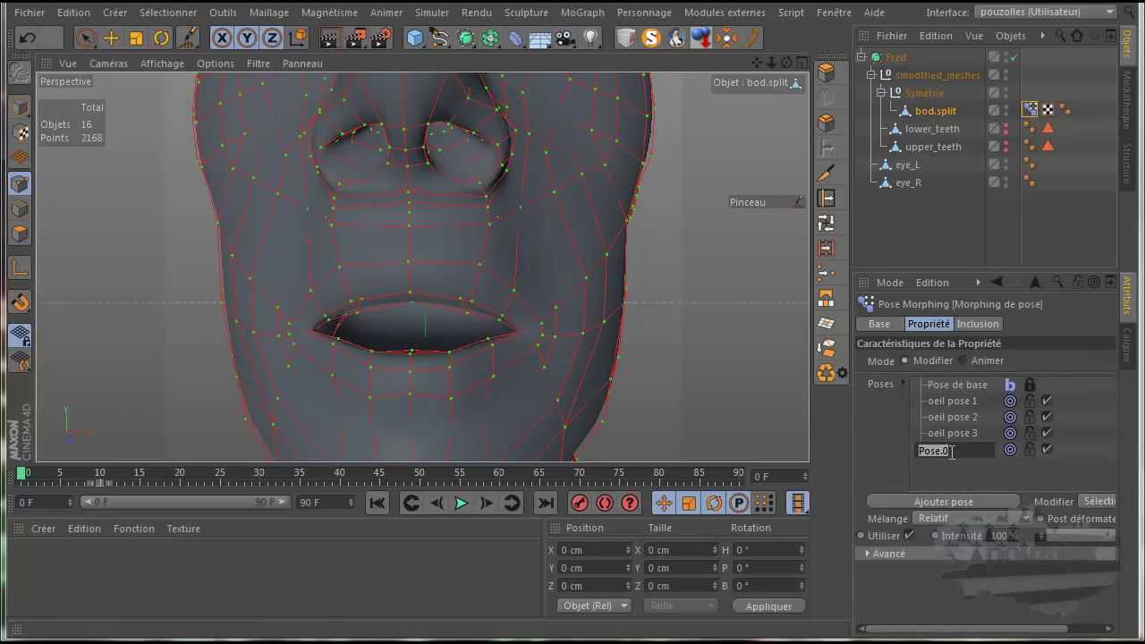
type("bou")
type("se")
key("Return")
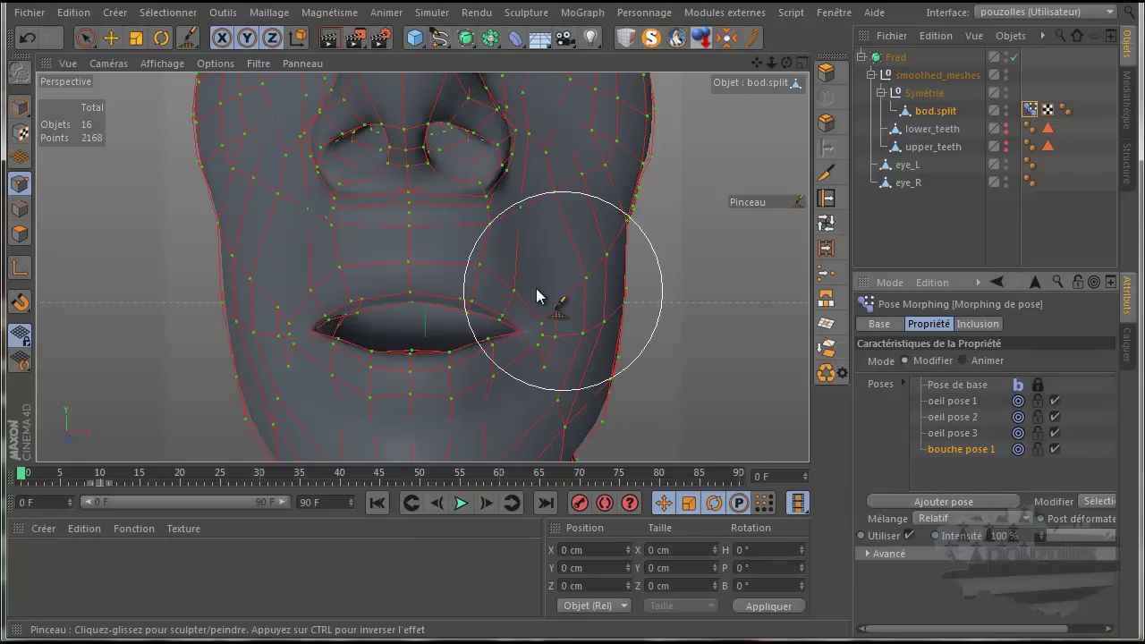
Smear both mouth corners upward into a wide smile with the Pinceau brush.
left_click(188, 35)
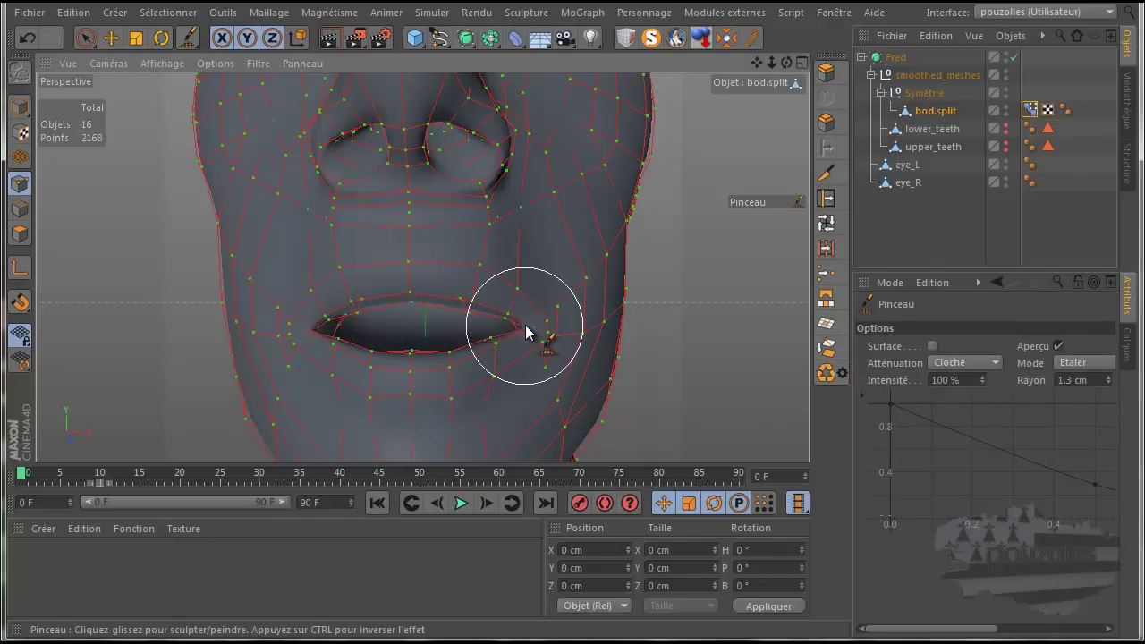
left_click_drag(535, 310, 567, 283)
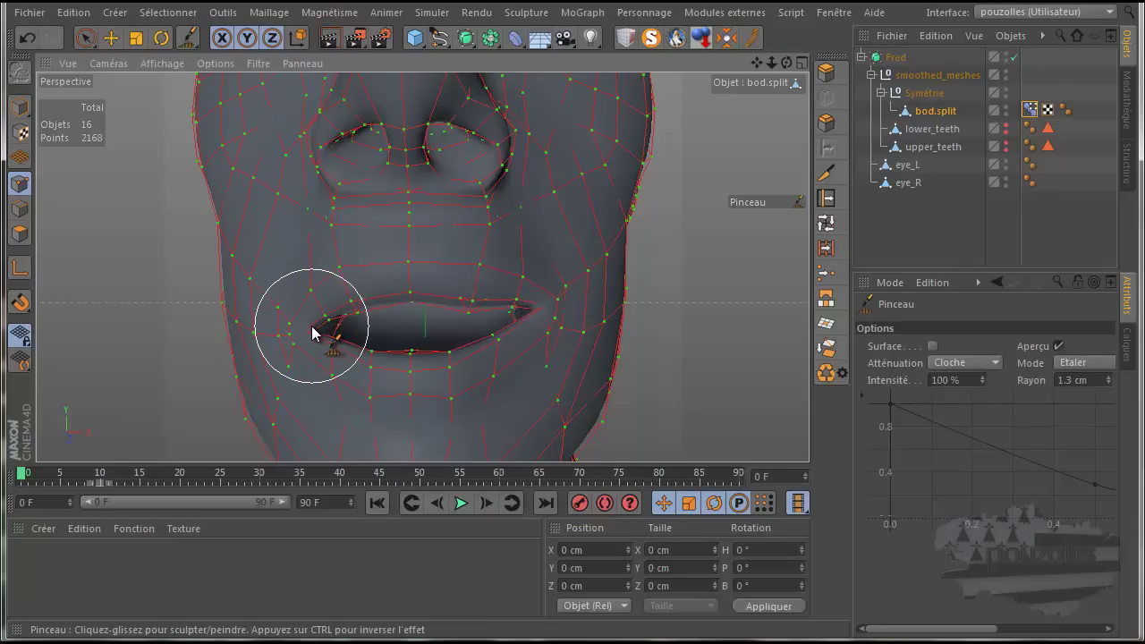
mouse_move(309, 326)
left_mouse_down()
mouse_move(285, 291)
mouse_move(417, 307)
mouse_move(472, 294)
left_mouse_up()
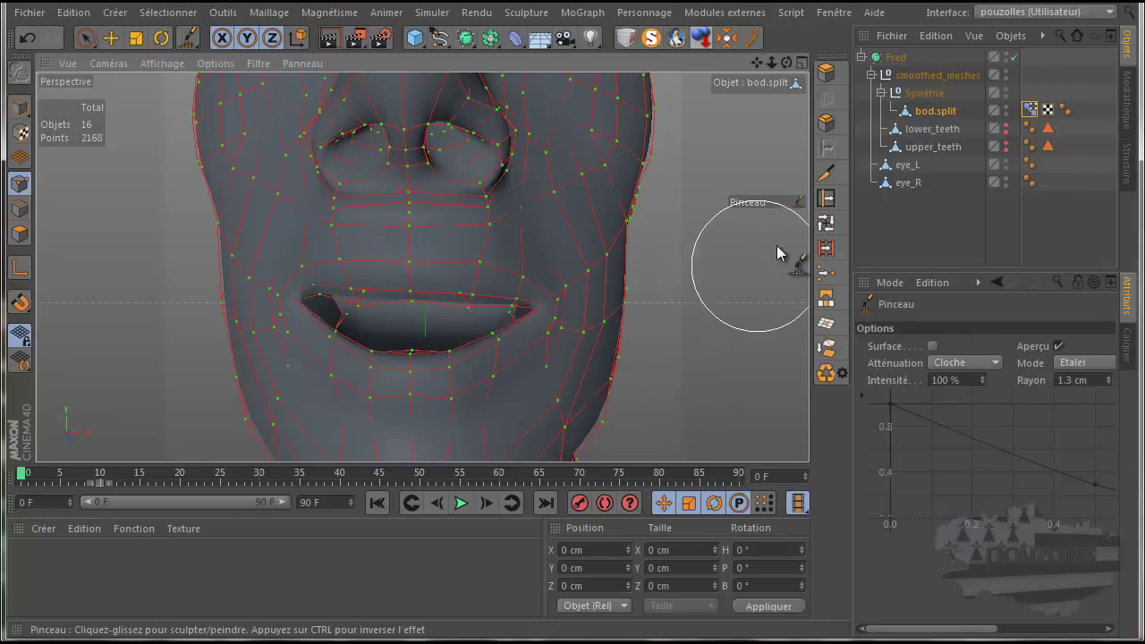
Toggle the upper_teeth and lower_teeth editor visibility to check the smile, leaving the teeth hidden.
left_click(1006, 142)
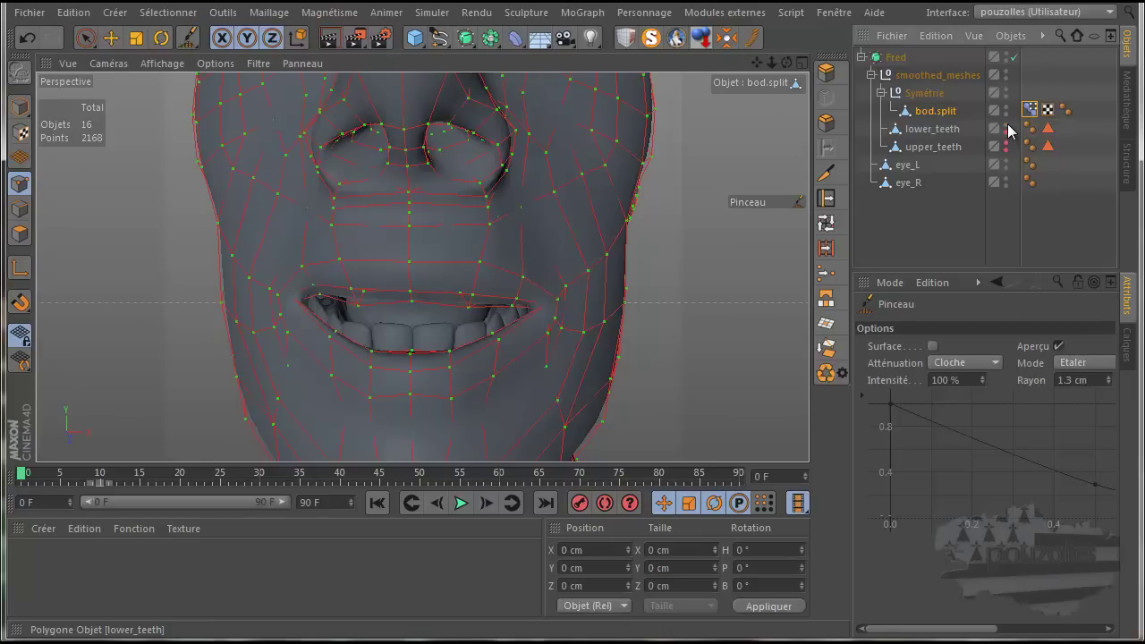
left_click(1006, 146)
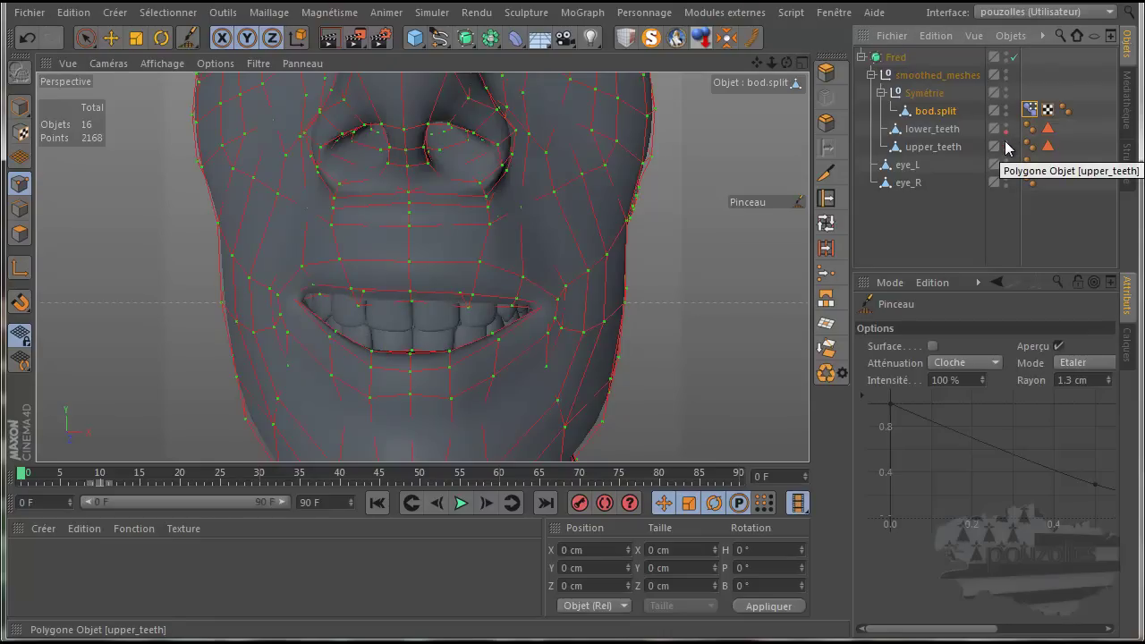
left_click(1006, 127)
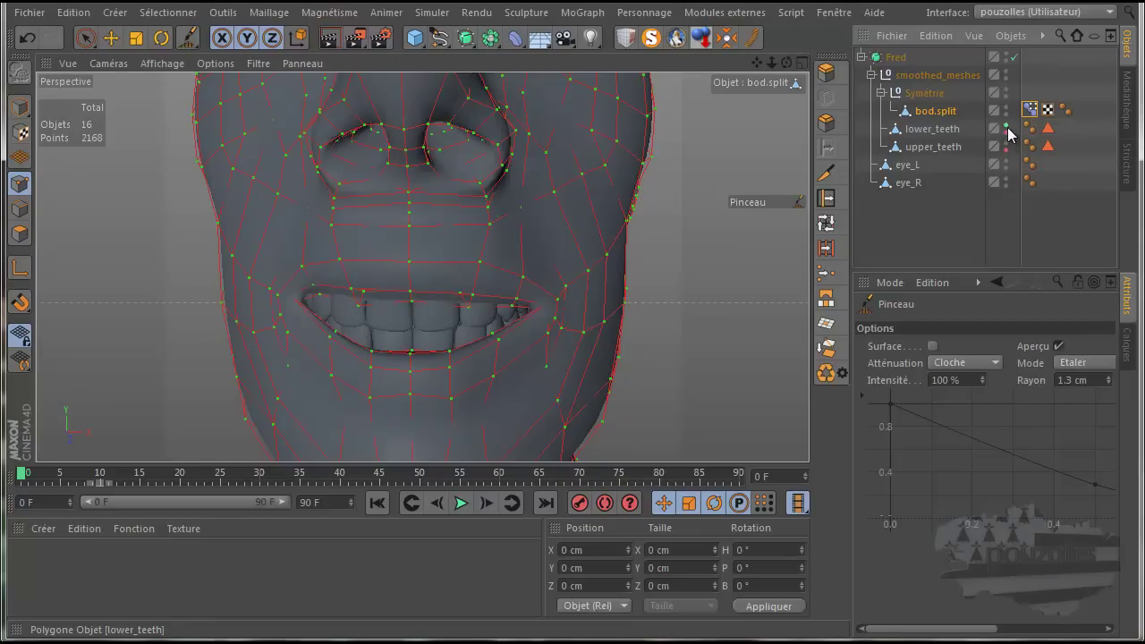
left_click(1007, 145)
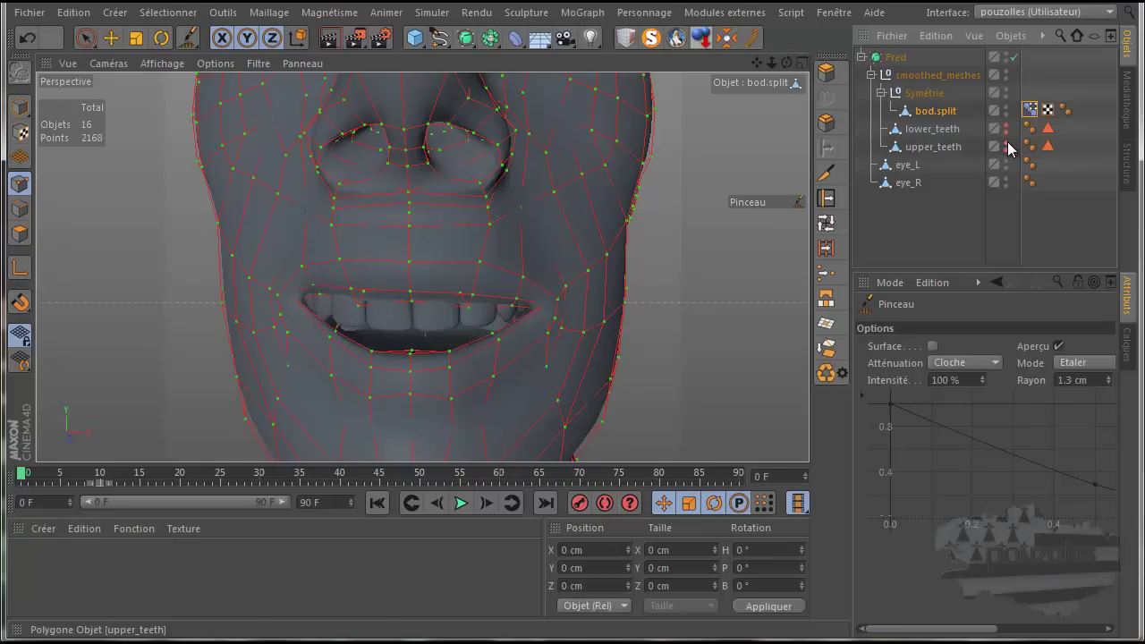
left_click(1006, 145)
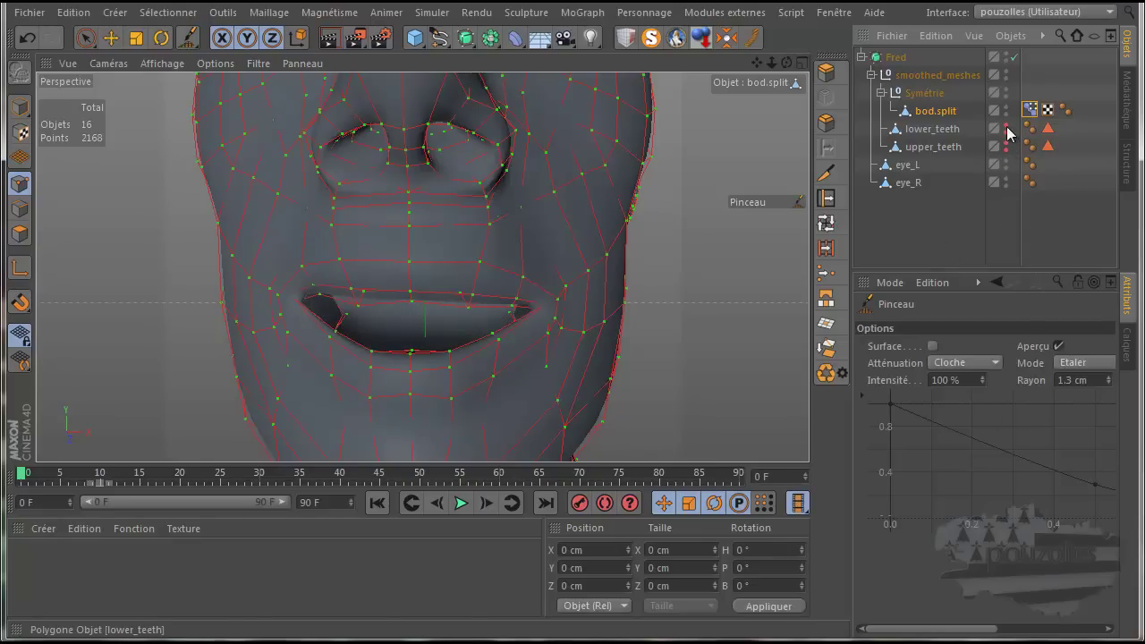
left_click(1030, 109)
Add a pose named 'bouche pose 2' and brush both mouth corners downward into a frown.
left_click(948, 498)
double_click(947, 464)
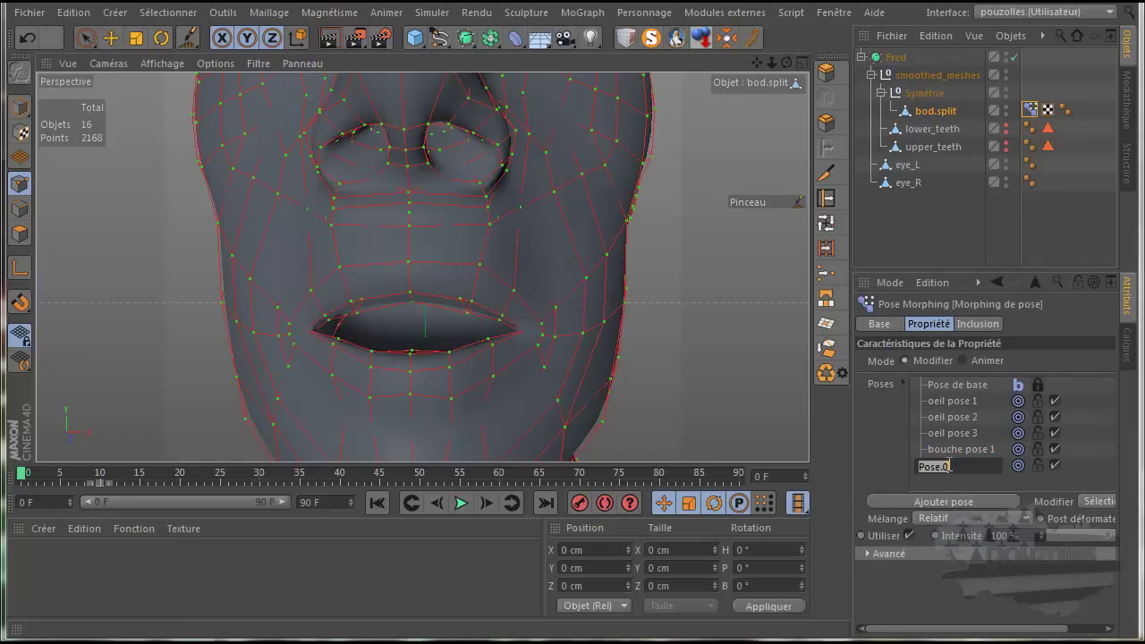
type("bouche pos")
key("Return")
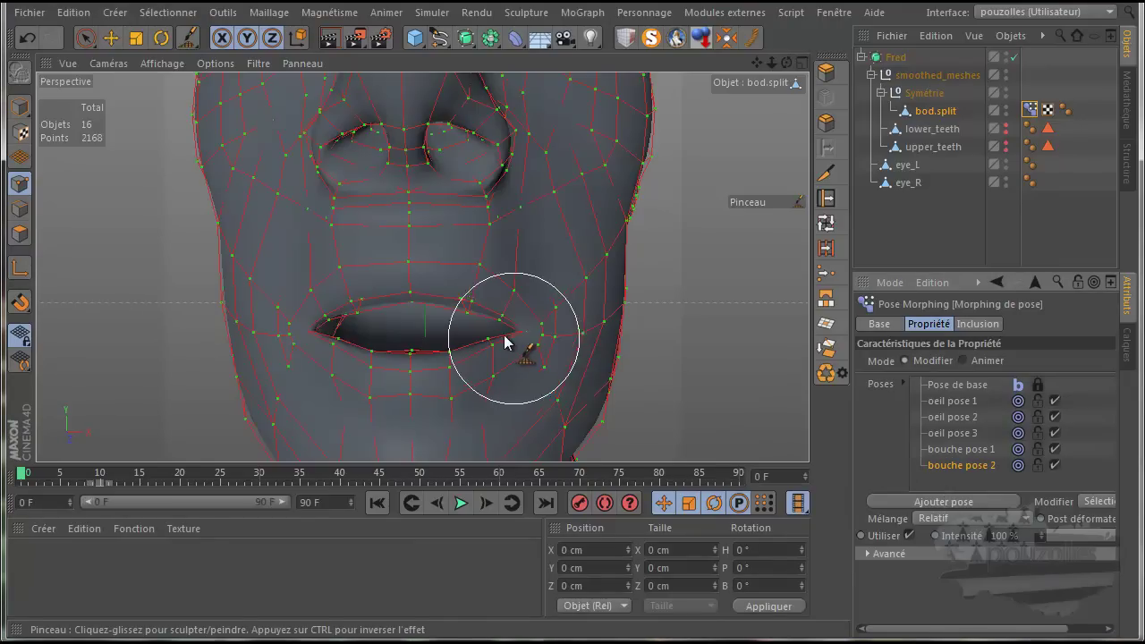
mouse_move(518, 328)
left_mouse_down()
mouse_move(537, 353)
mouse_move(521, 352)
left_mouse_up()
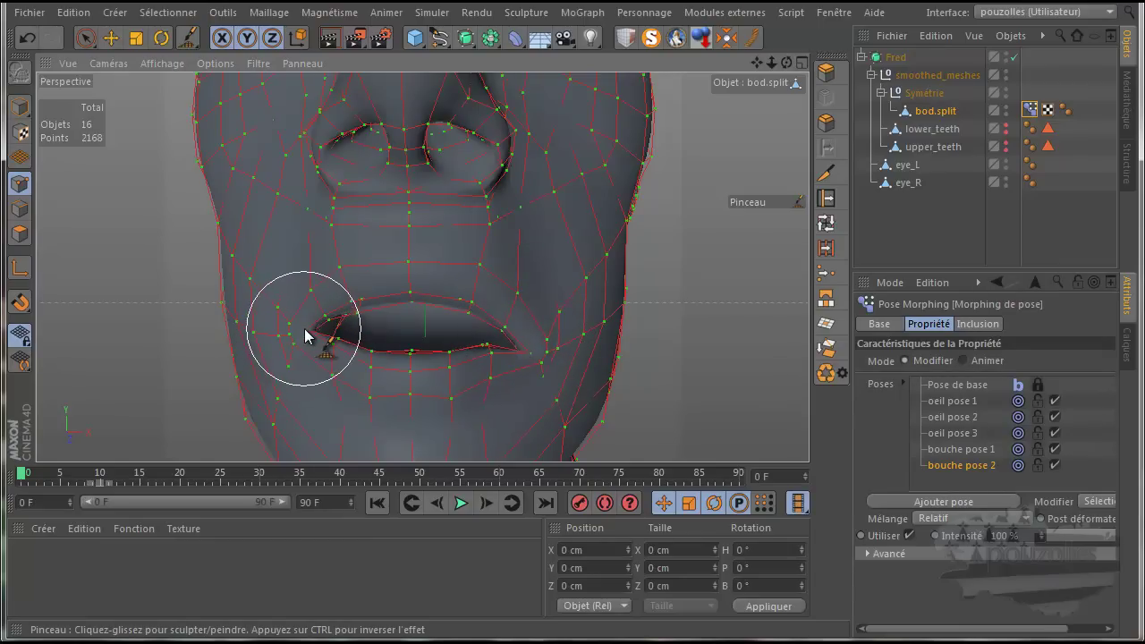
left_click_drag(304, 329, 292, 358)
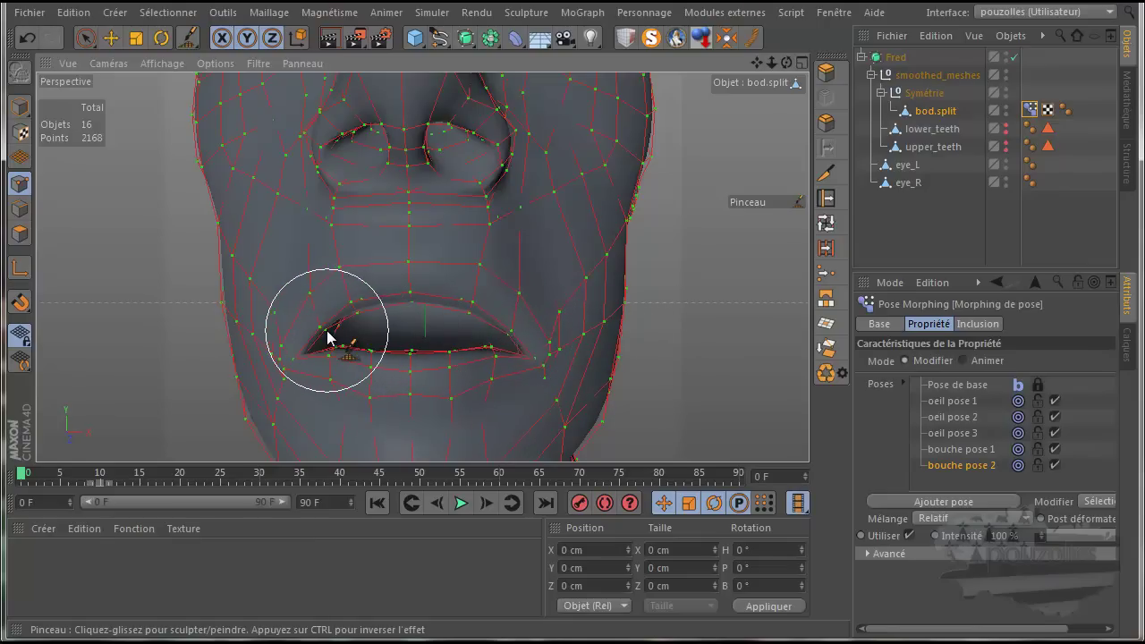
Add a new pose to the Pose Morph tag and name it 'bouche pose 3'.
left_click(945, 504)
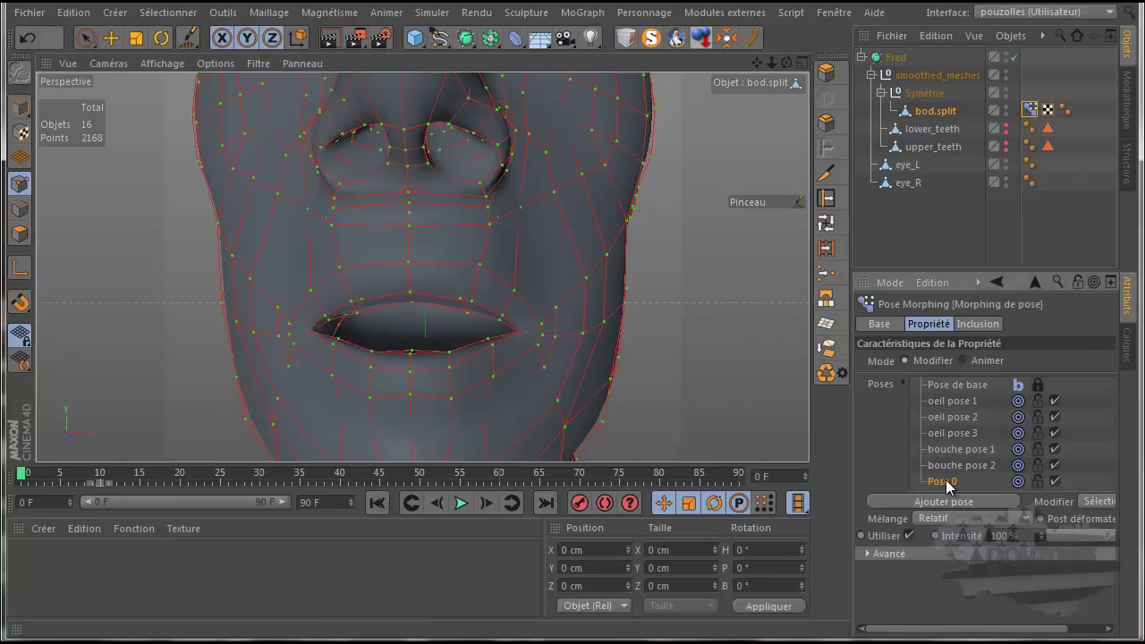
double_click(946, 480)
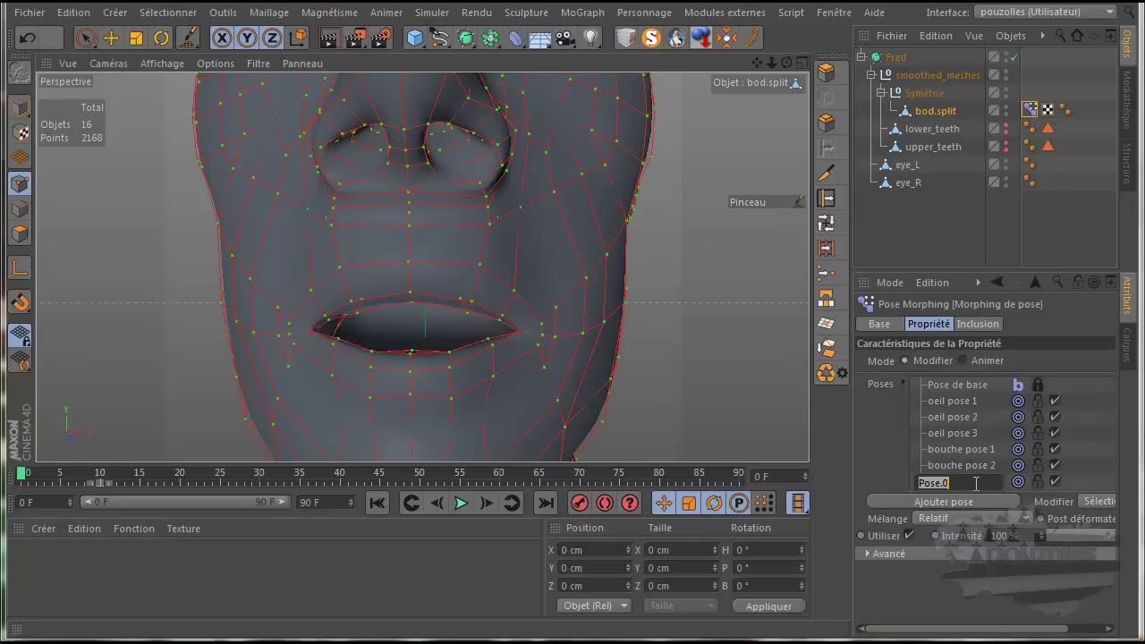
type("bou")
type("o")
key("Return")
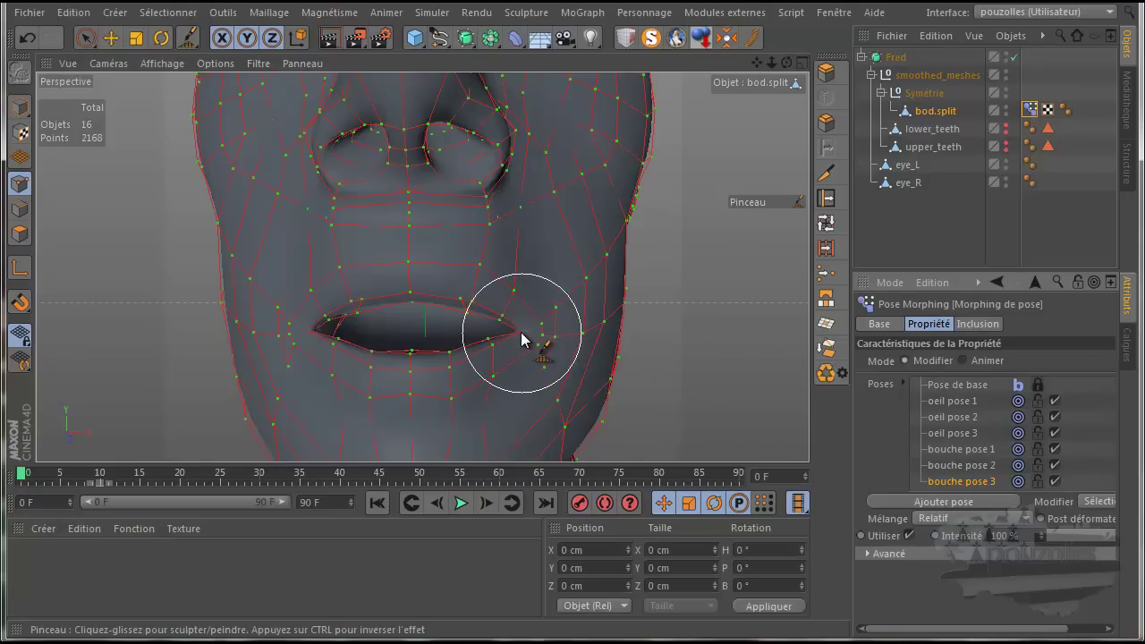
Sculpt the lips into a rounded open O by rounding the corners and pulling the lower lip down.
mouse_move(510, 327)
left_mouse_down()
mouse_move(461, 292)
mouse_move(410, 280)
mouse_move(353, 297)
mouse_move(352, 279)
mouse_move(311, 328)
mouse_move(359, 351)
mouse_move(351, 344)
mouse_move(349, 356)
mouse_move(409, 353)
mouse_move(414, 370)
mouse_move(453, 356)
mouse_move(471, 377)
mouse_move(488, 351)
mouse_move(493, 358)
left_mouse_up()
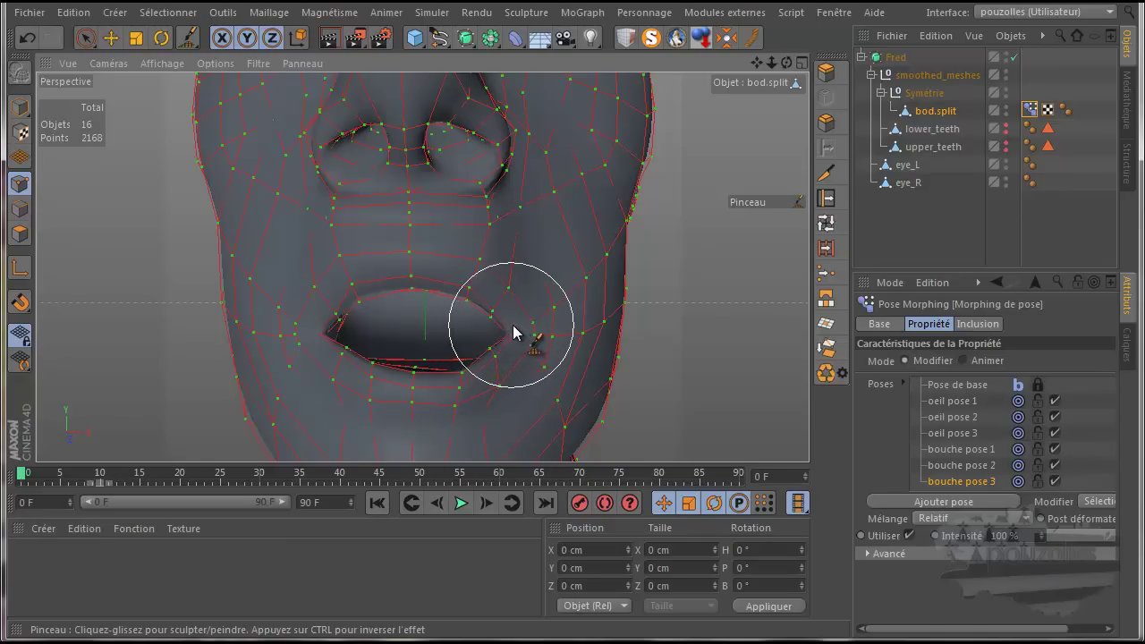
left_click_drag(537, 328, 519, 324)
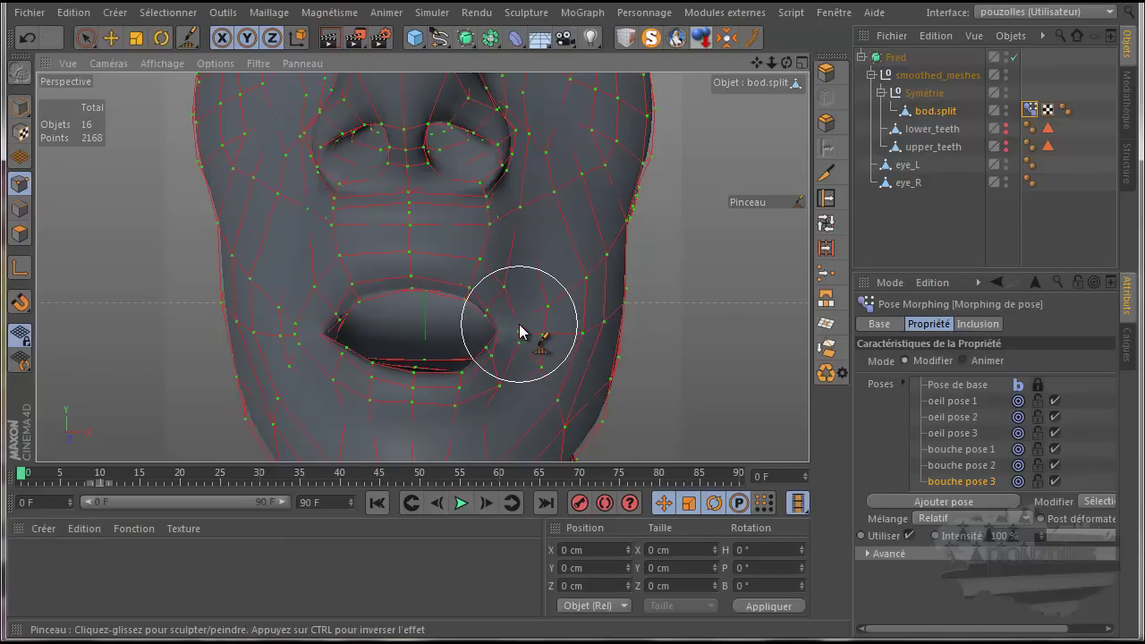
left_click_drag(300, 330, 320, 328)
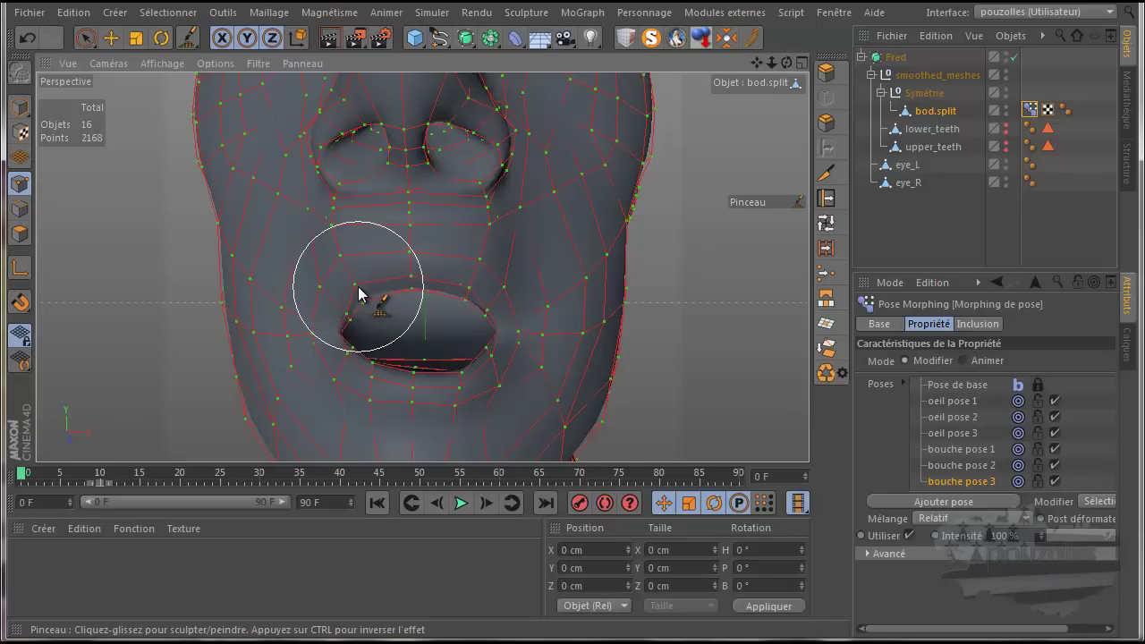
middle_click_drag(357, 286, 364, 282)
left_click_drag(364, 282, 468, 369)
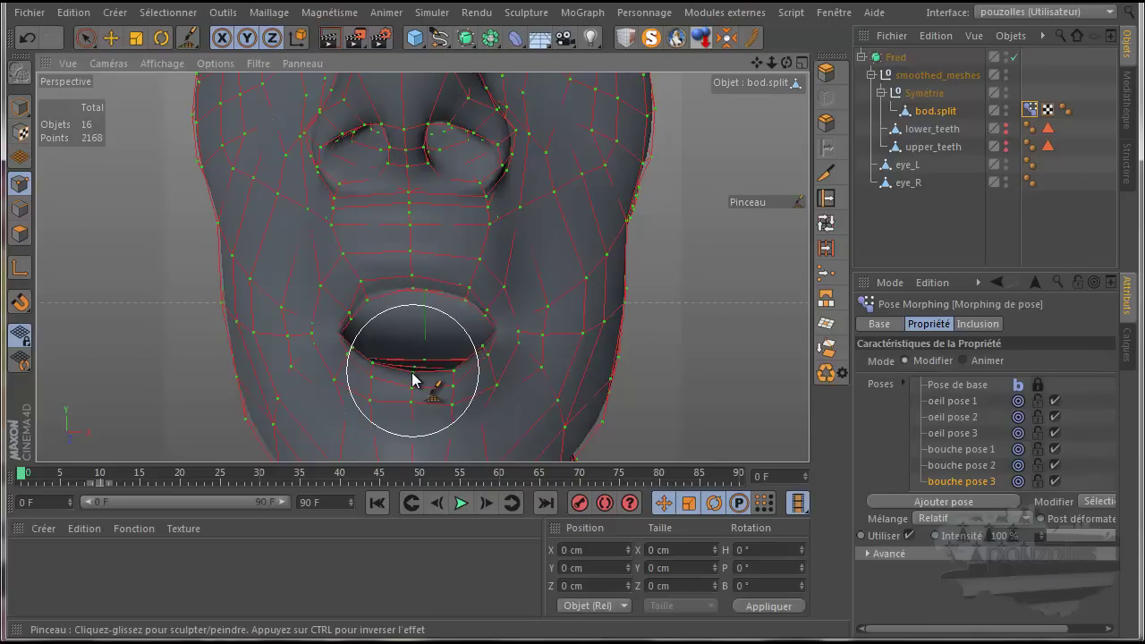
left_click_drag(413, 379, 412, 382)
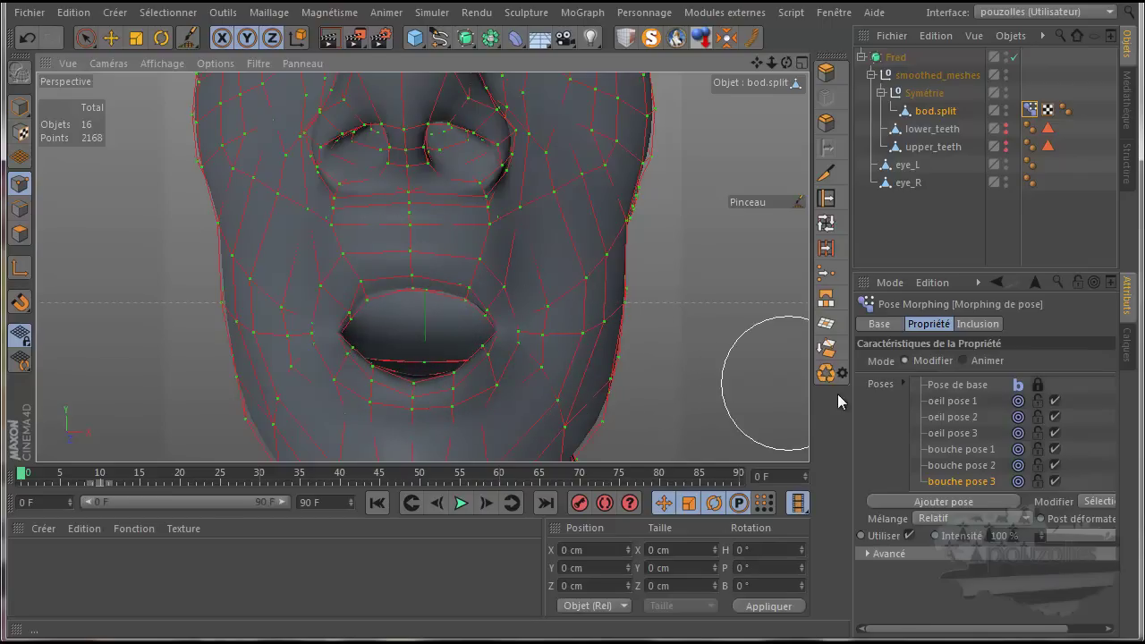
Add an eighth pose named 'bouche pose 4' and show the Pinceau brush settings.
left_click(956, 501)
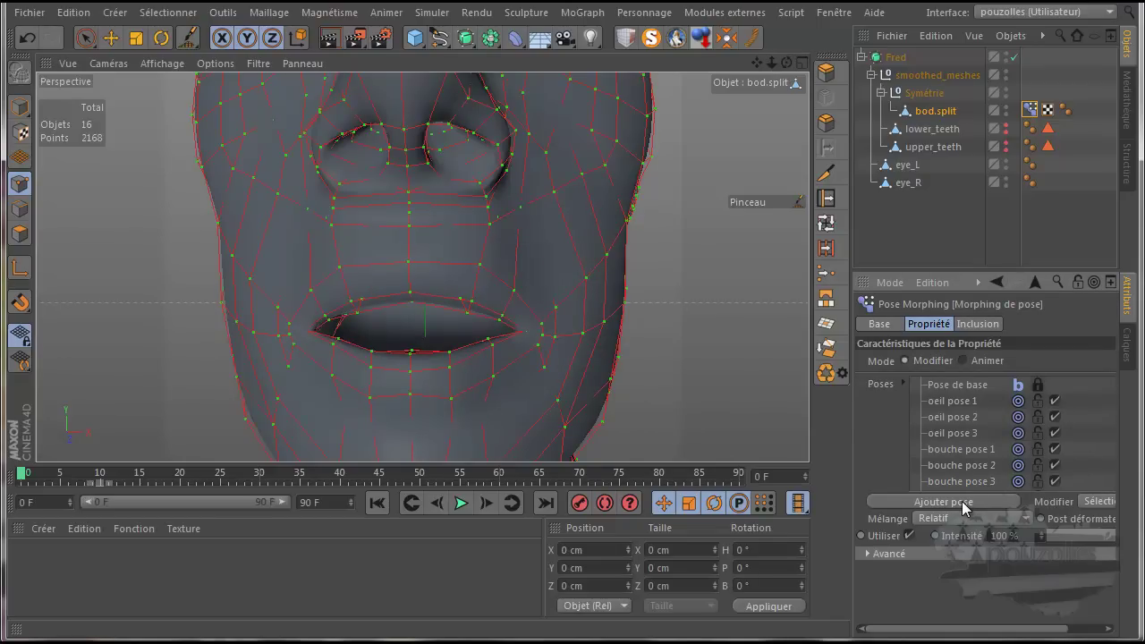
scroll(1024, 449, "down", 3)
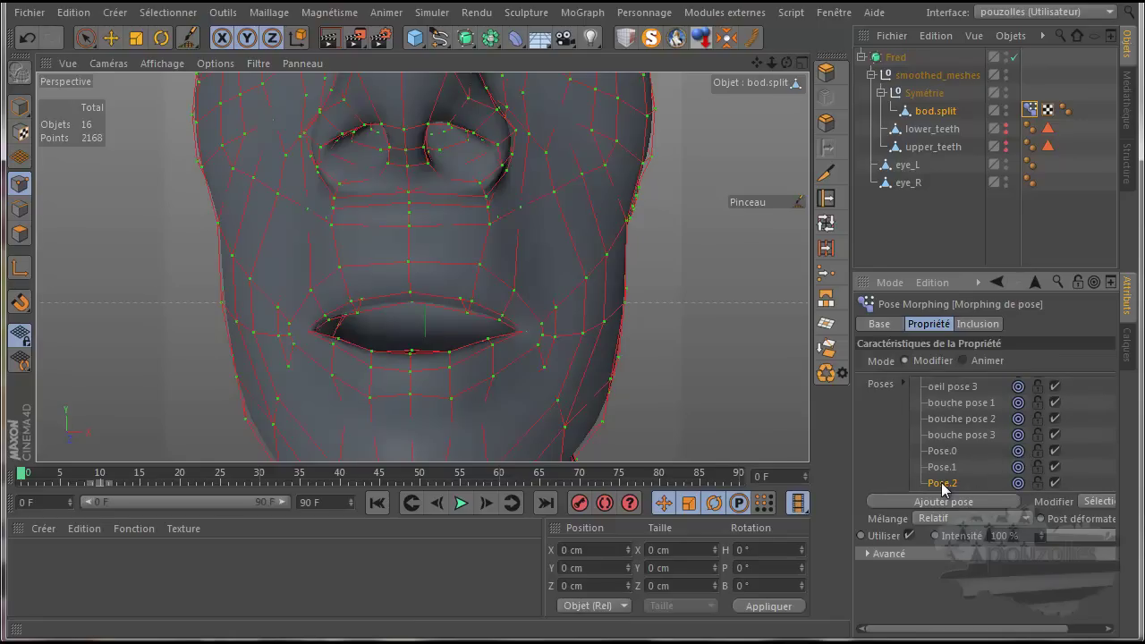
scroll(944, 488, "up", 1)
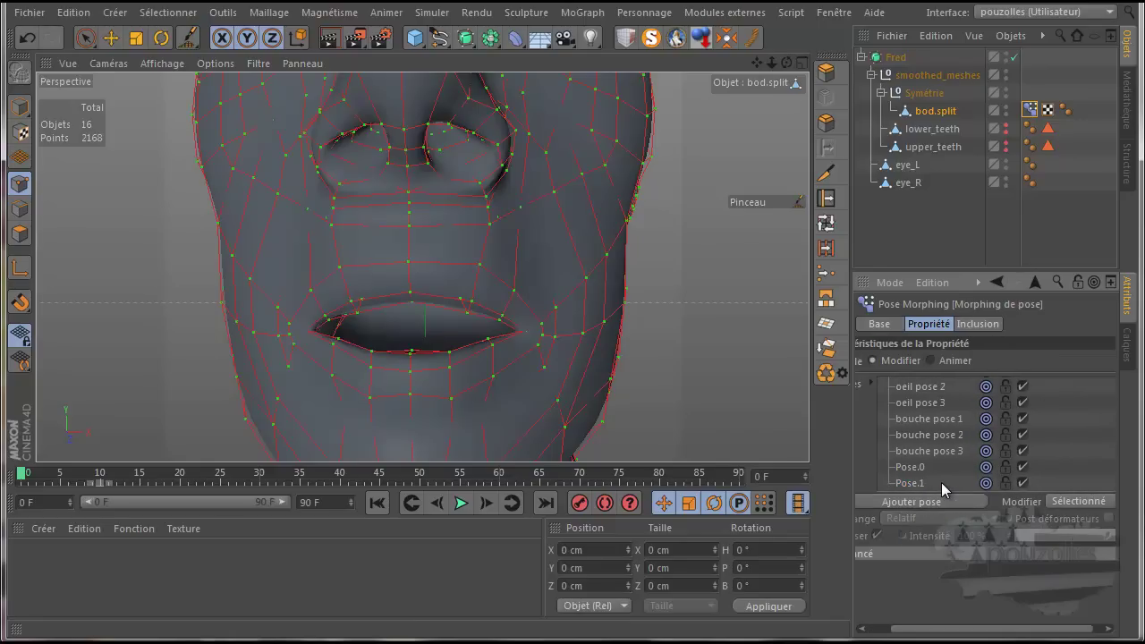
left_click(901, 483)
scroll(900, 483, "up", 1)
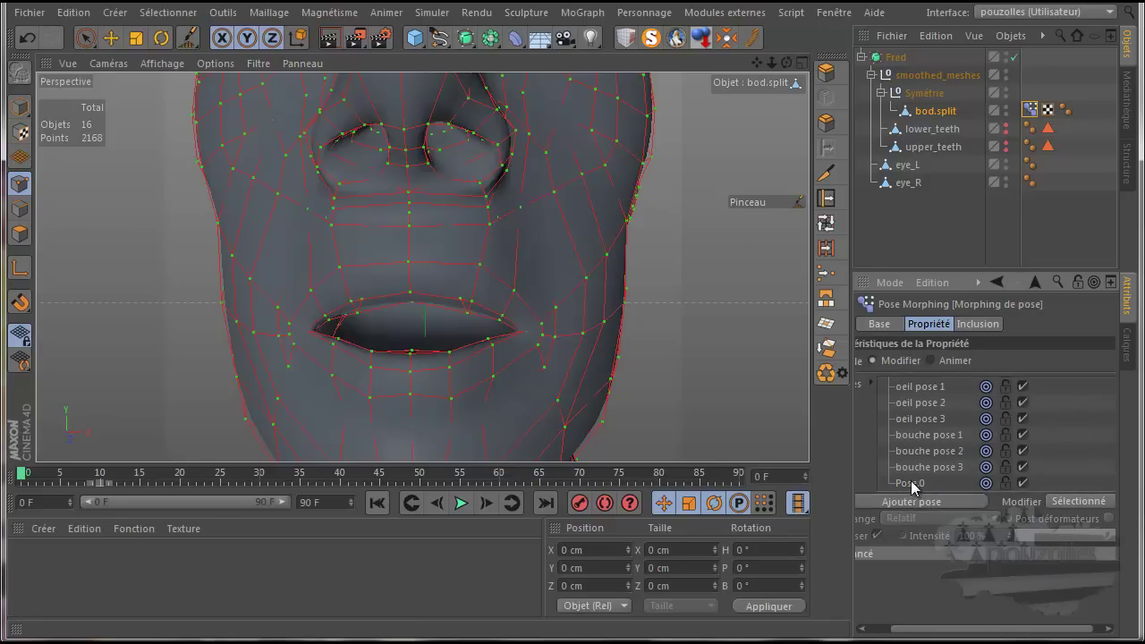
left_click(910, 484)
double_click(911, 484)
type("bouc")
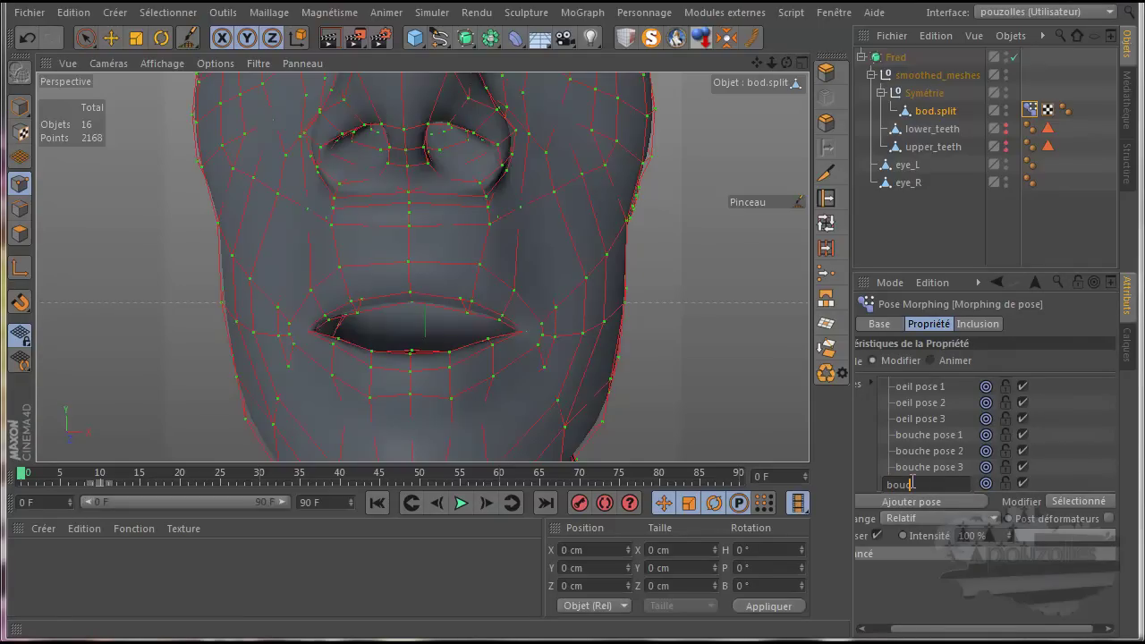
type("he pose 4")
key("Return")
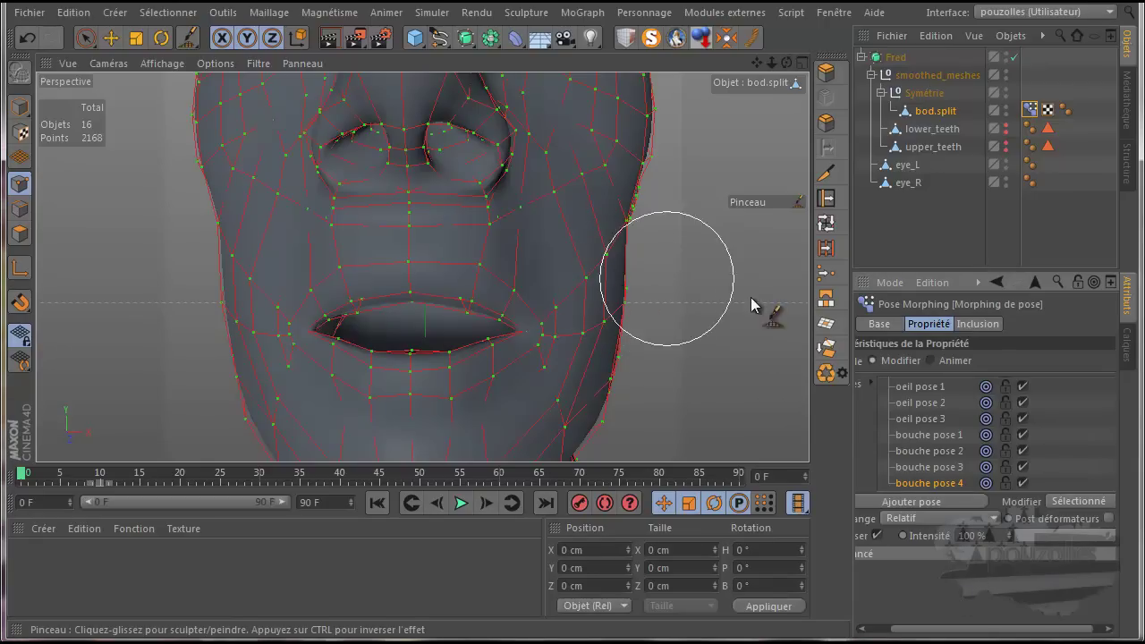
left_click(188, 37)
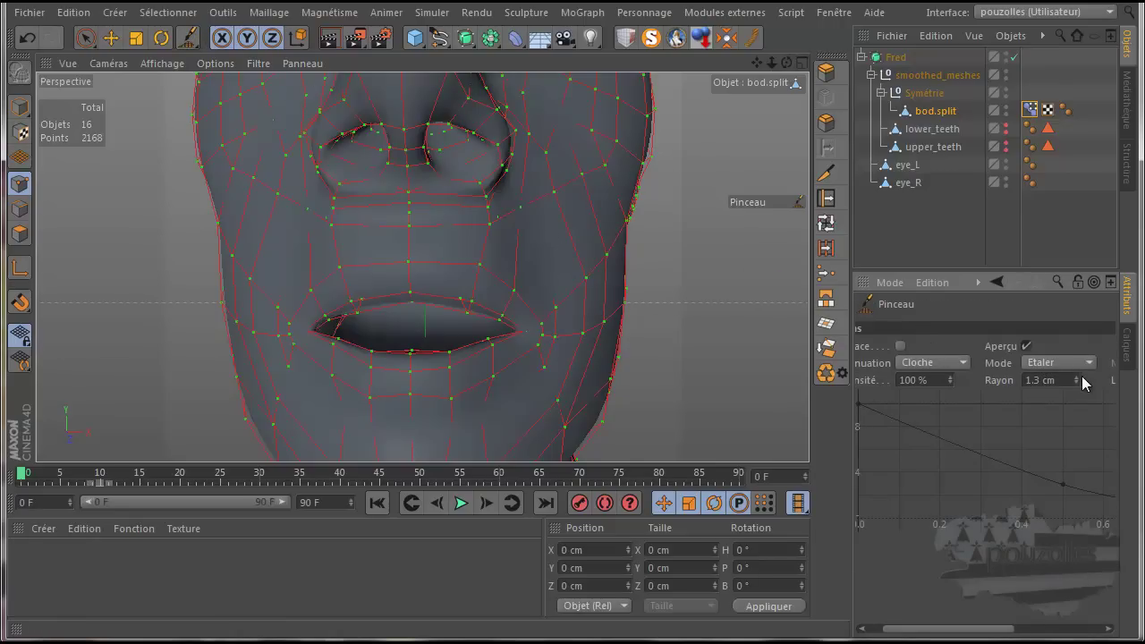
Set the Etaler brush radius to 0.3 cm and reshape the upper lip and mouth corners.
left_click(1076, 382)
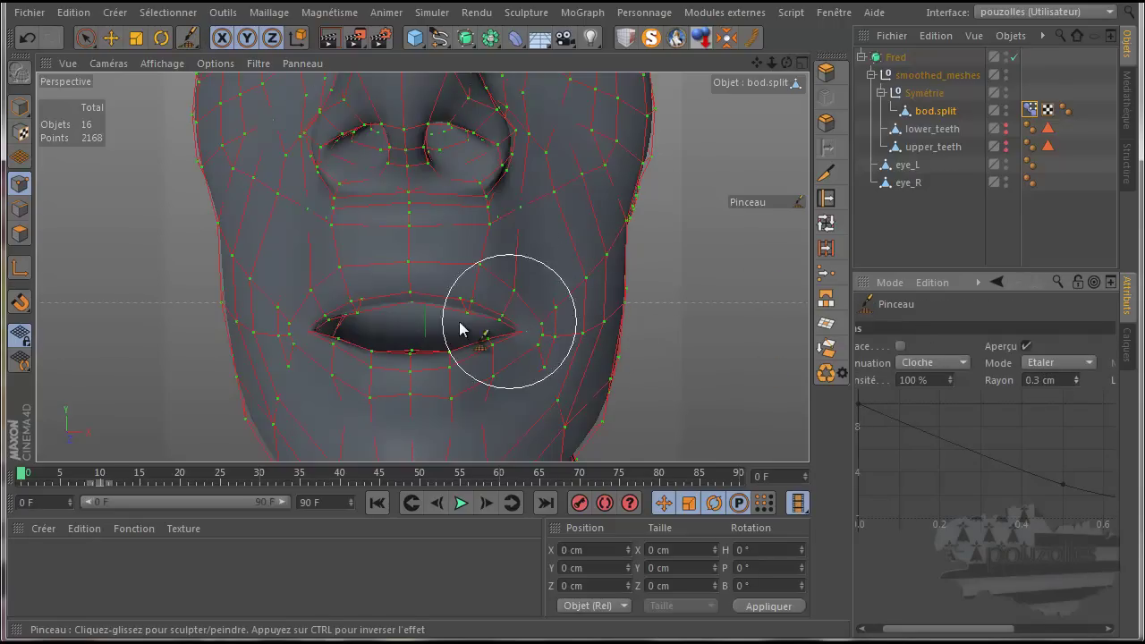
scroll(404, 324, "up", 5)
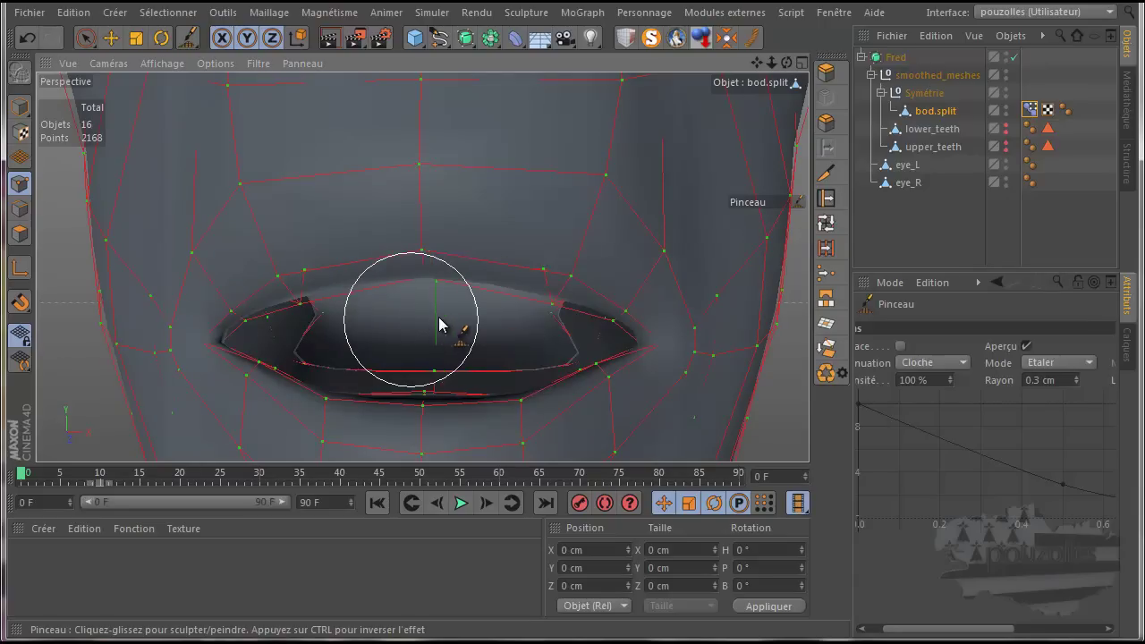
left_click_drag(560, 285, 558, 286)
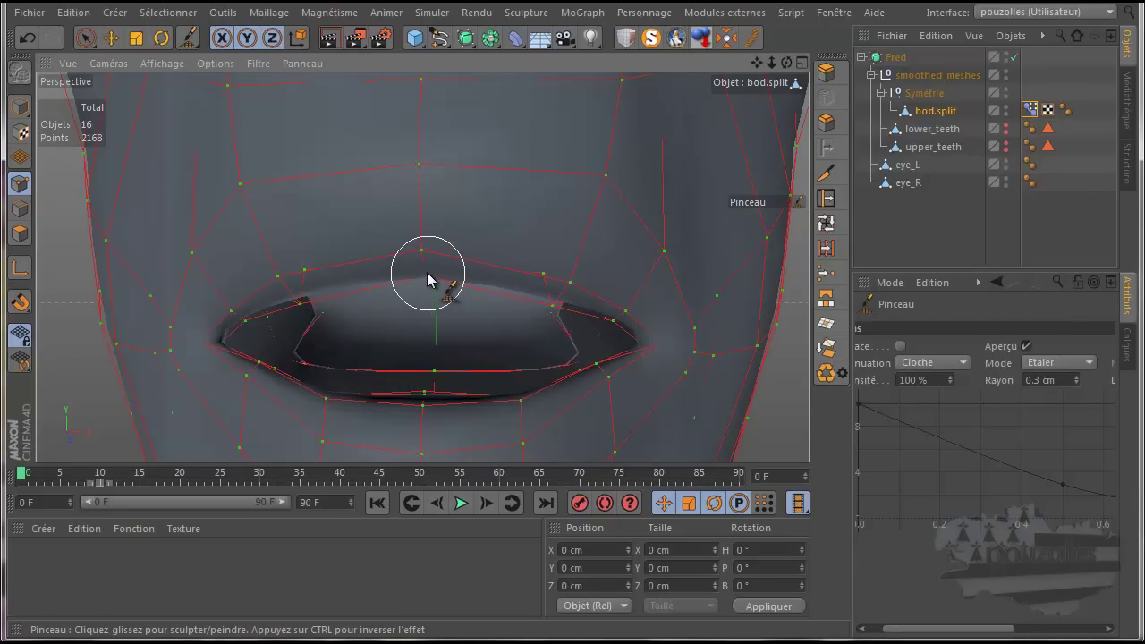
left_click_drag(422, 252, 421, 260)
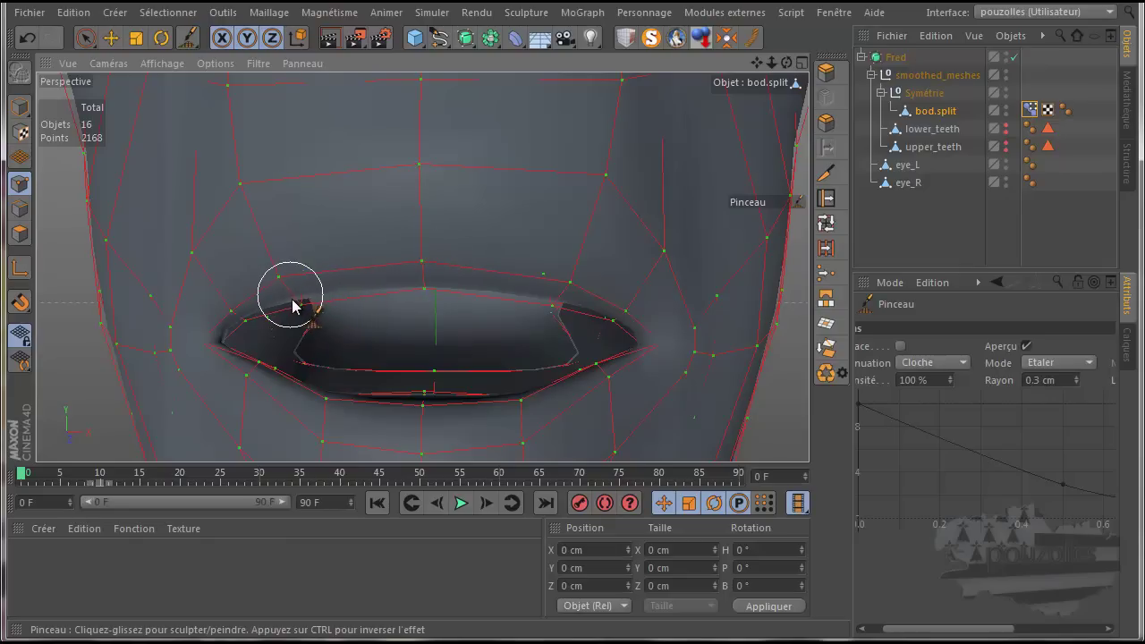
mouse_move(293, 300)
left_mouse_down()
mouse_move(282, 278)
mouse_move(284, 288)
left_mouse_up()
left_click_drag(572, 286, 529, 335)
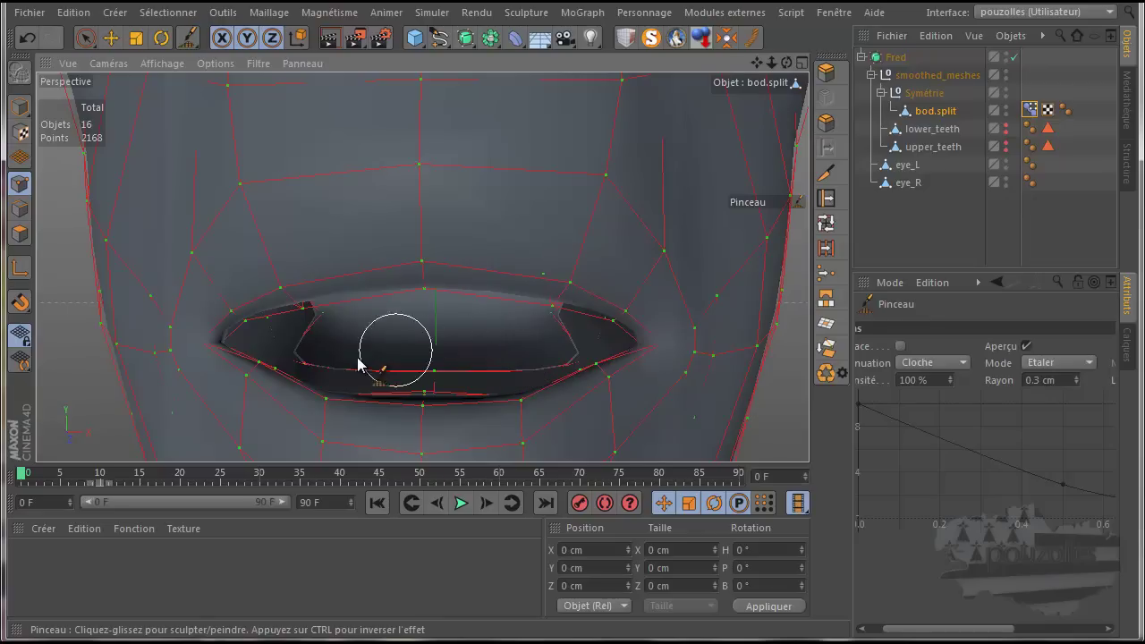
mouse_move(256, 358)
left_mouse_down()
mouse_move(307, 404)
mouse_move(332, 390)
left_mouse_up()
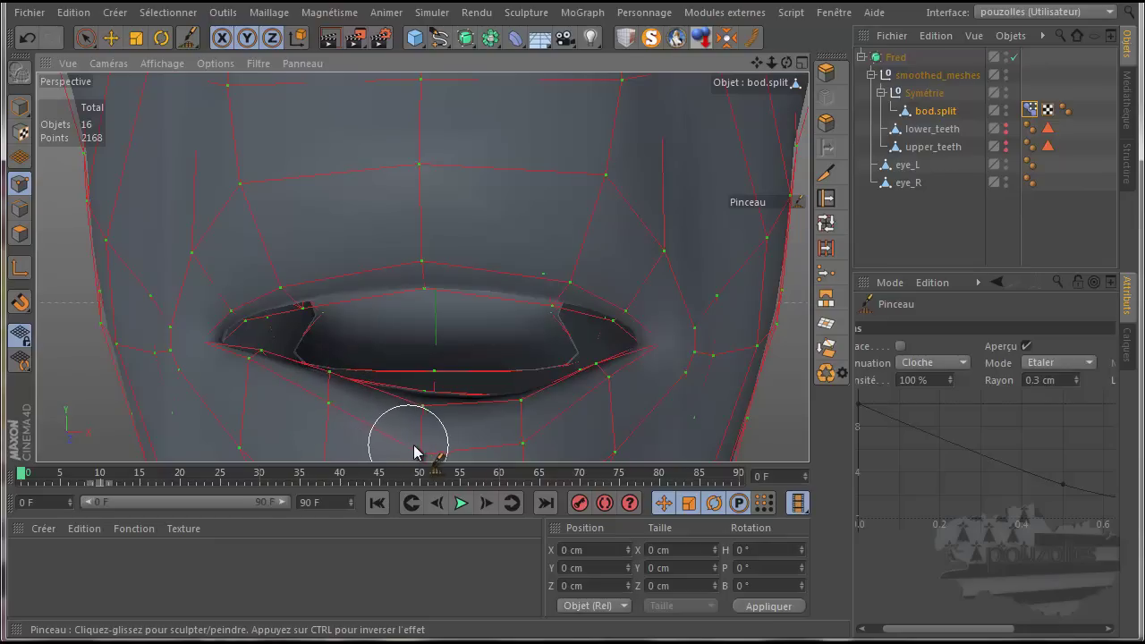
Push the lower lip upward from centre to corners until the mouth is nearly closed.
left_click_drag(424, 435, 424, 391)
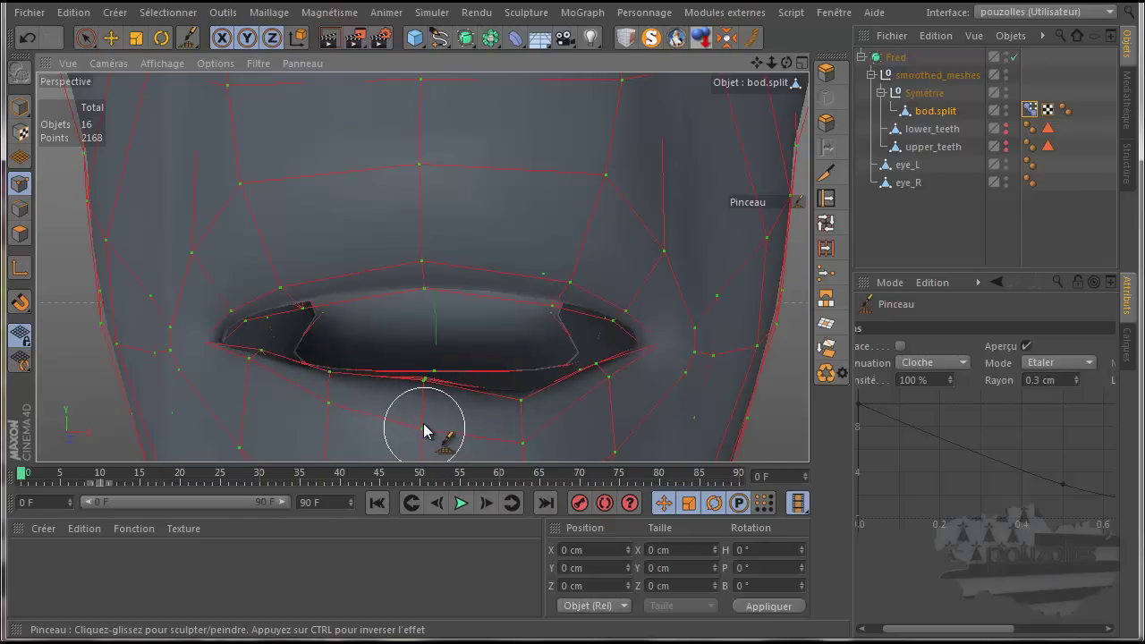
mouse_move(520, 433)
left_mouse_down()
mouse_move(523, 389)
mouse_move(525, 404)
left_mouse_up()
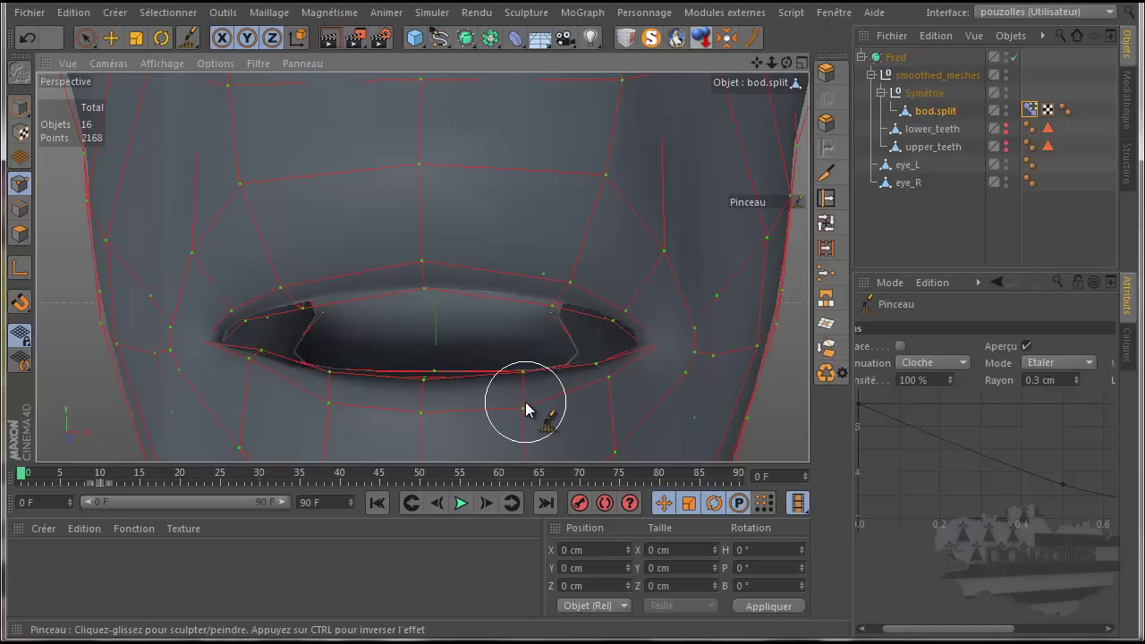
left_click_drag(602, 378, 597, 355)
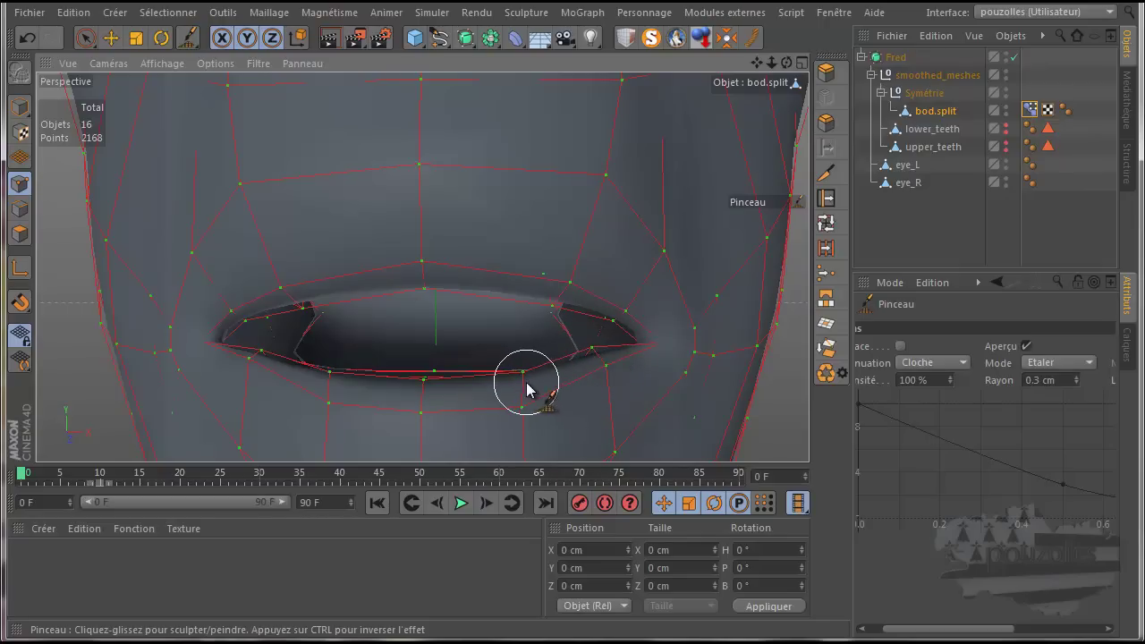
left_click_drag(524, 395, 522, 374)
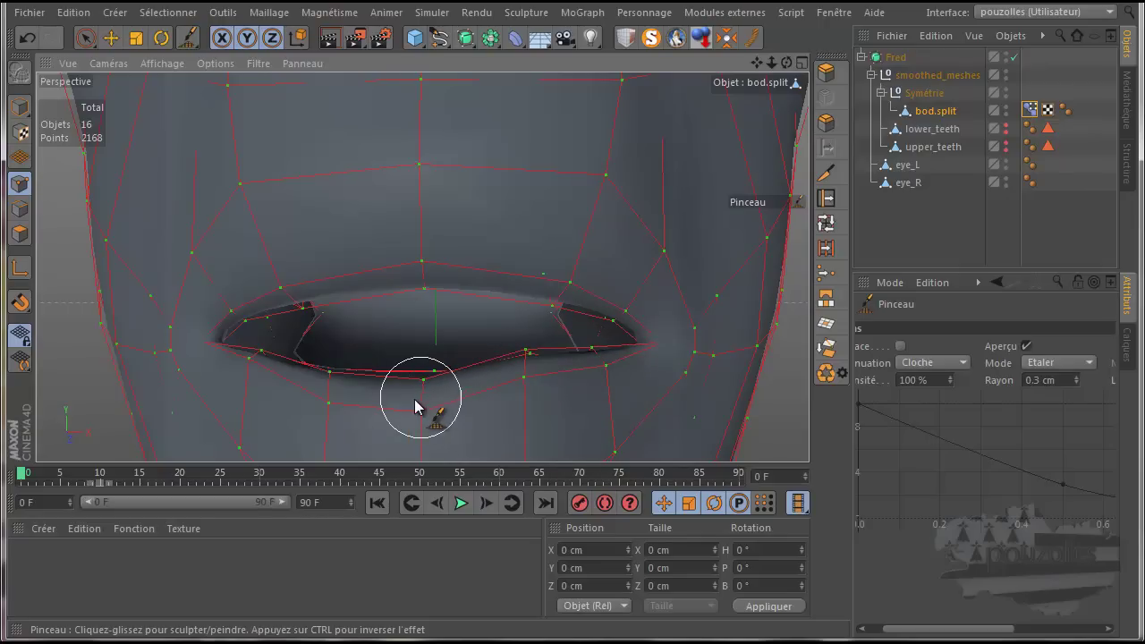
left_click_drag(417, 399, 423, 369)
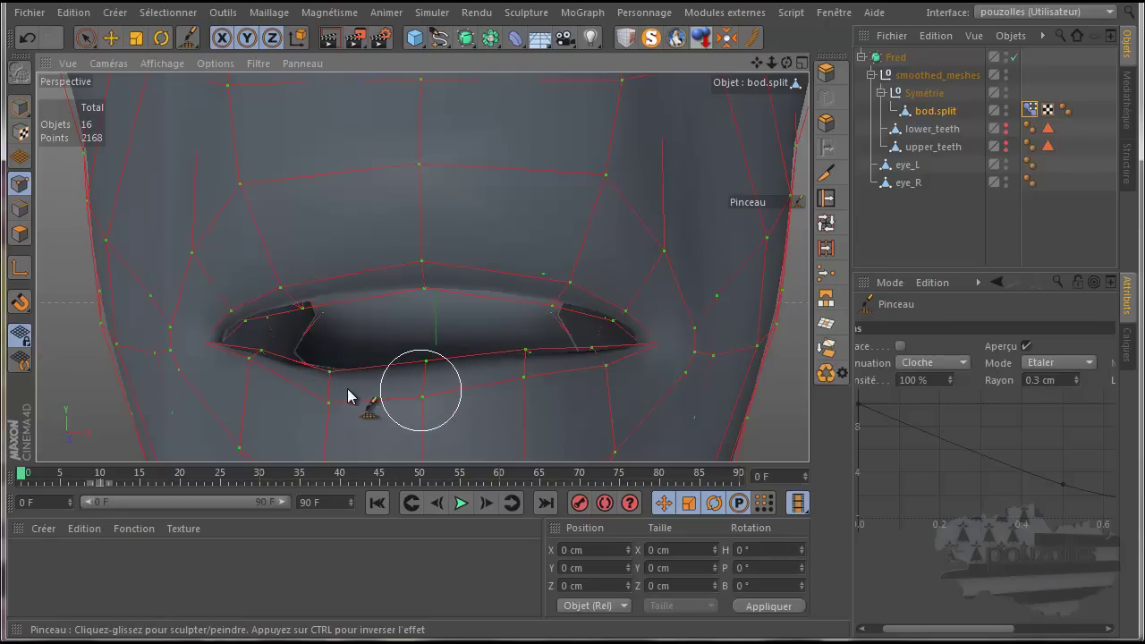
mouse_move(329, 378)
left_mouse_down()
mouse_move(337, 356)
mouse_move(337, 373)
left_mouse_up()
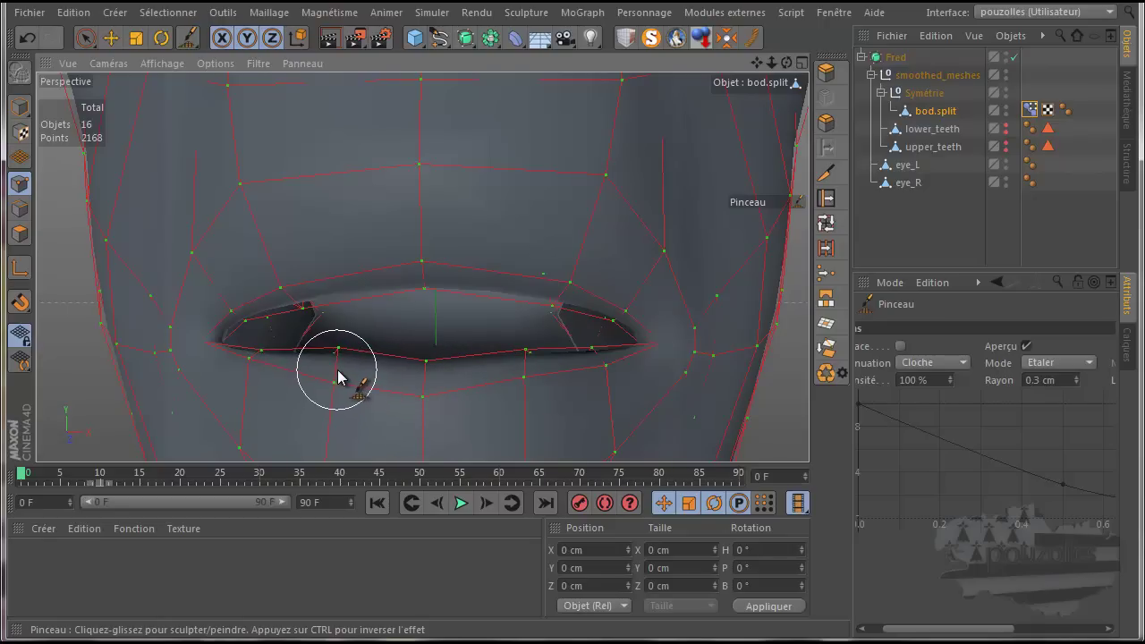
left_click_drag(254, 361, 263, 337)
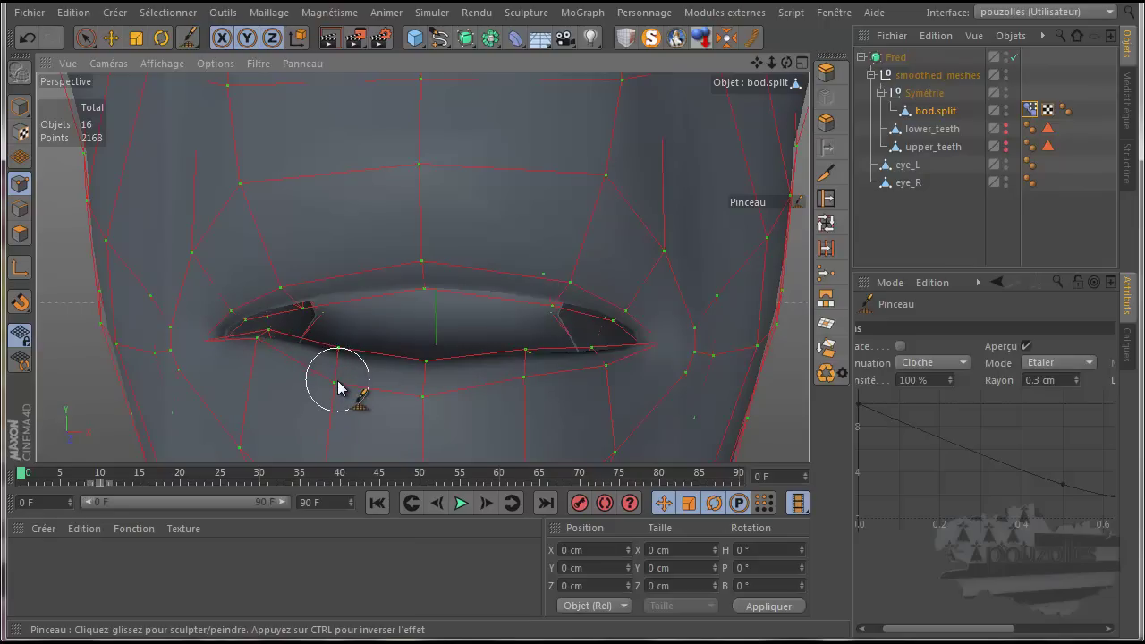
left_click_drag(340, 378, 340, 329)
left_click_drag(424, 361, 424, 324)
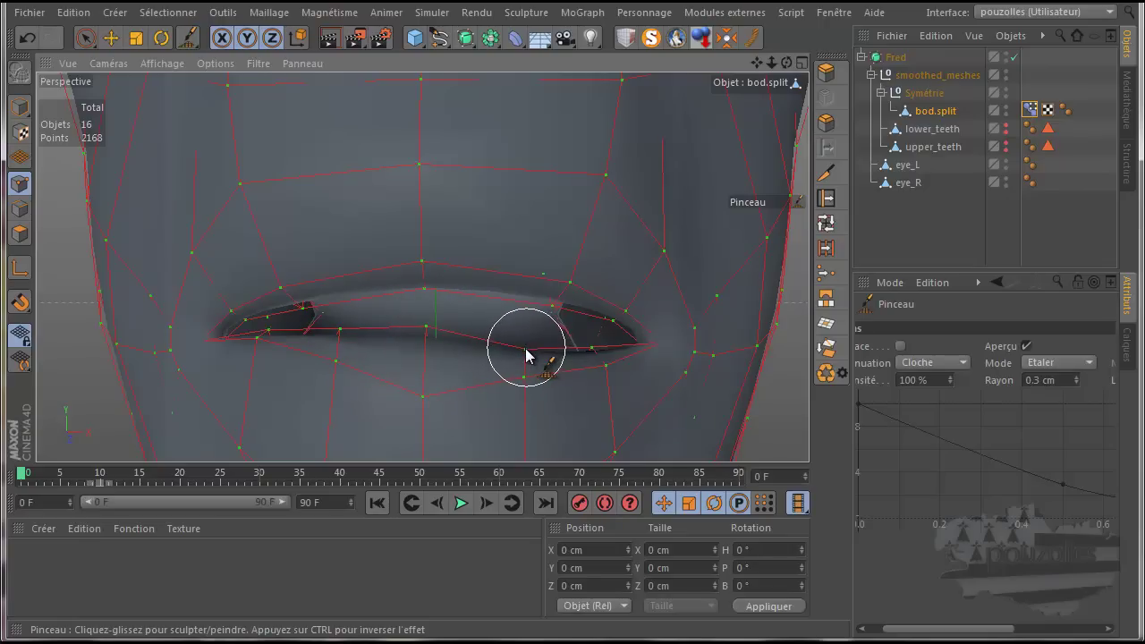
mouse_move(524, 333)
left_mouse_down()
mouse_move(523, 312)
mouse_move(600, 335)
mouse_move(527, 323)
mouse_move(524, 304)
left_mouse_up()
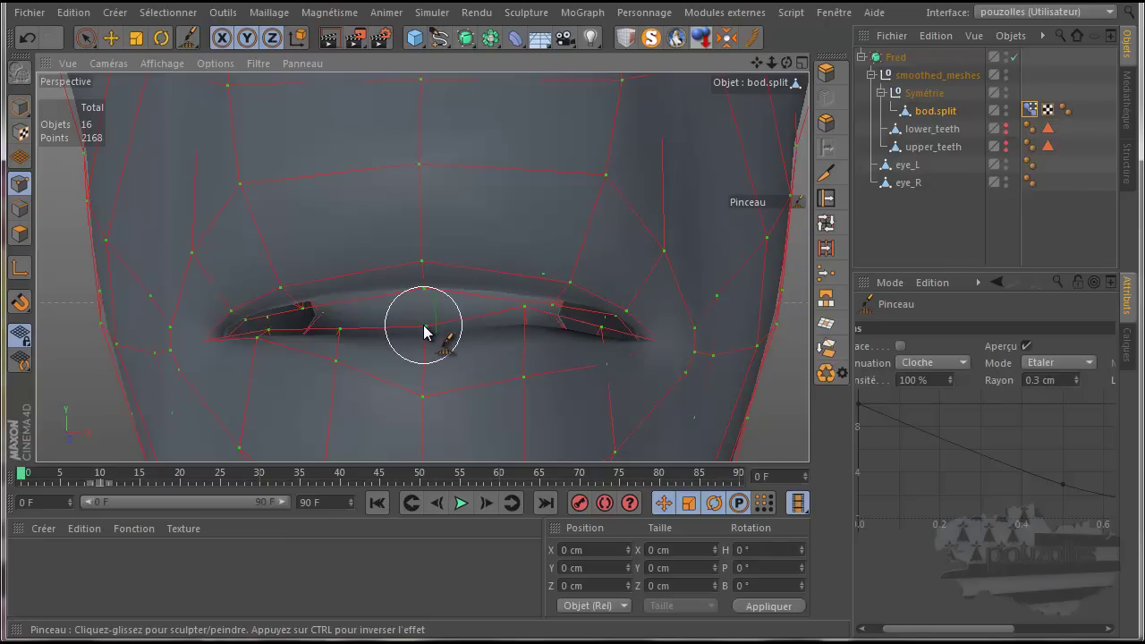
Lift the skin below the lower lip across its whole width.
mouse_move(425, 309)
left_mouse_down()
mouse_move(343, 319)
mouse_move(339, 343)
left_mouse_up()
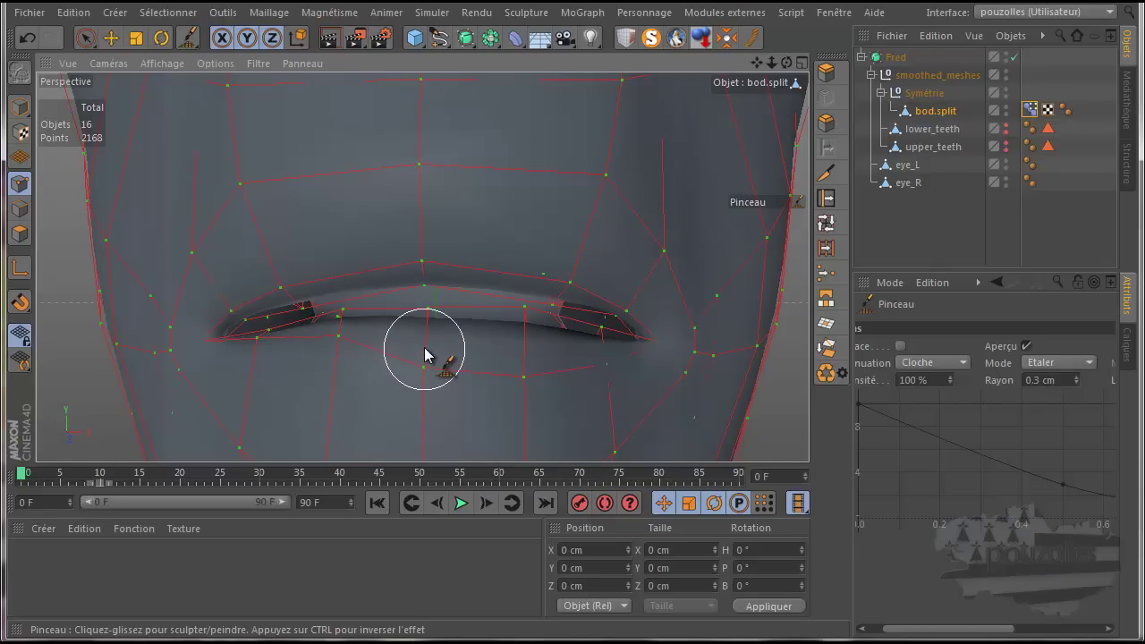
left_click_drag(426, 363, 426, 338)
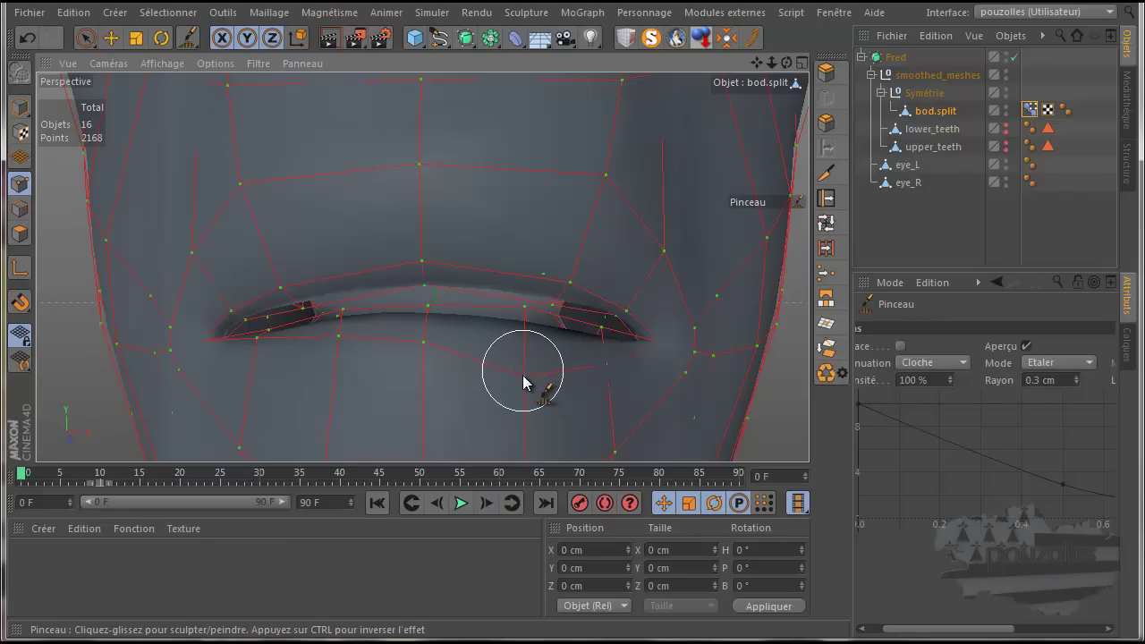
left_click_drag(524, 379, 524, 347)
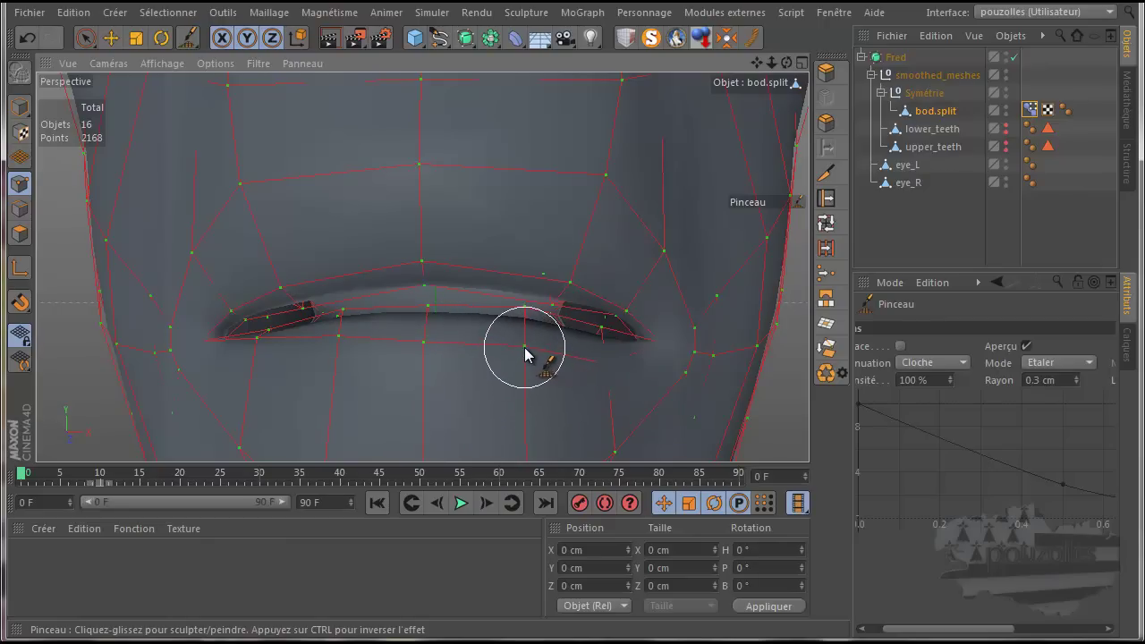
left_click_drag(603, 357, 602, 345)
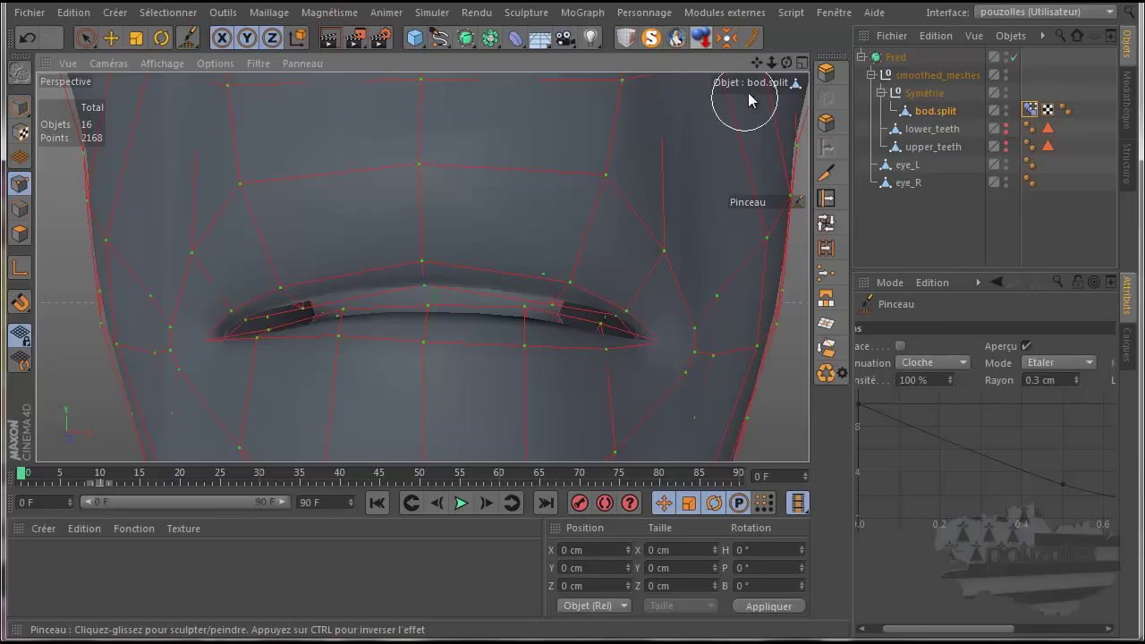
left_click_drag(752, 59, 574, 340)
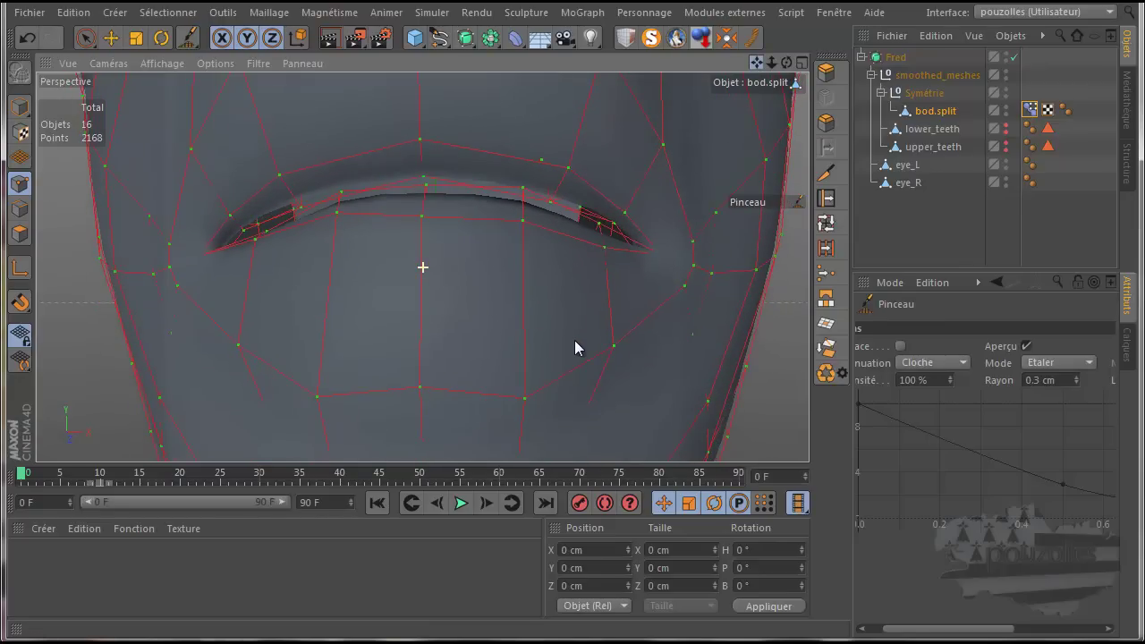
left_click_drag(237, 355, 247, 309)
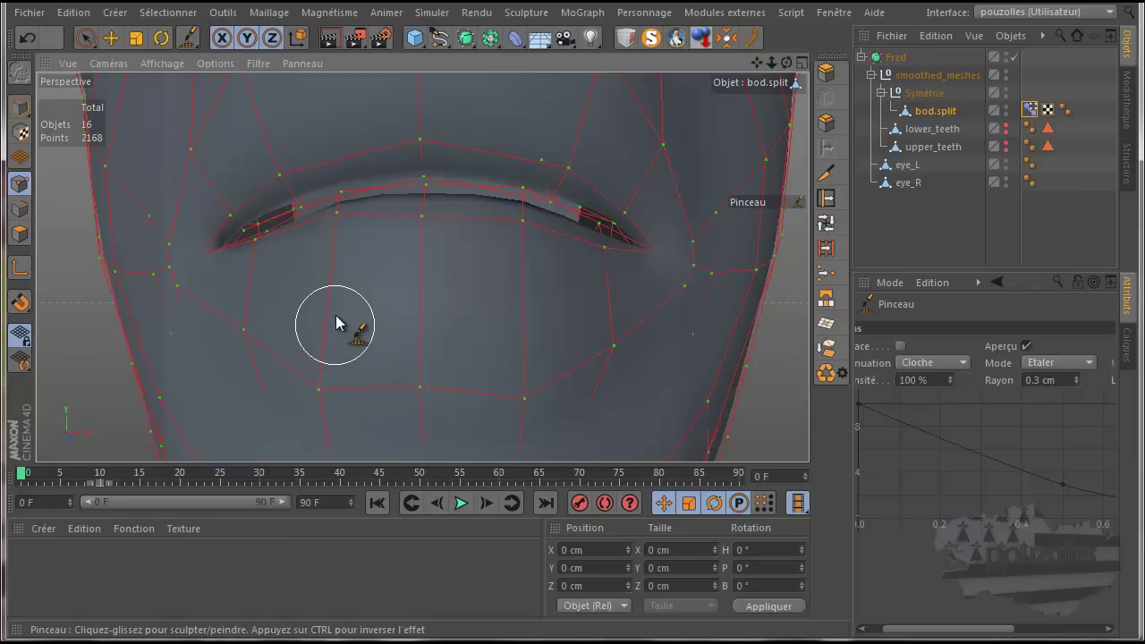
left_click_drag(322, 391, 333, 330)
left_click_drag(421, 390, 423, 355)
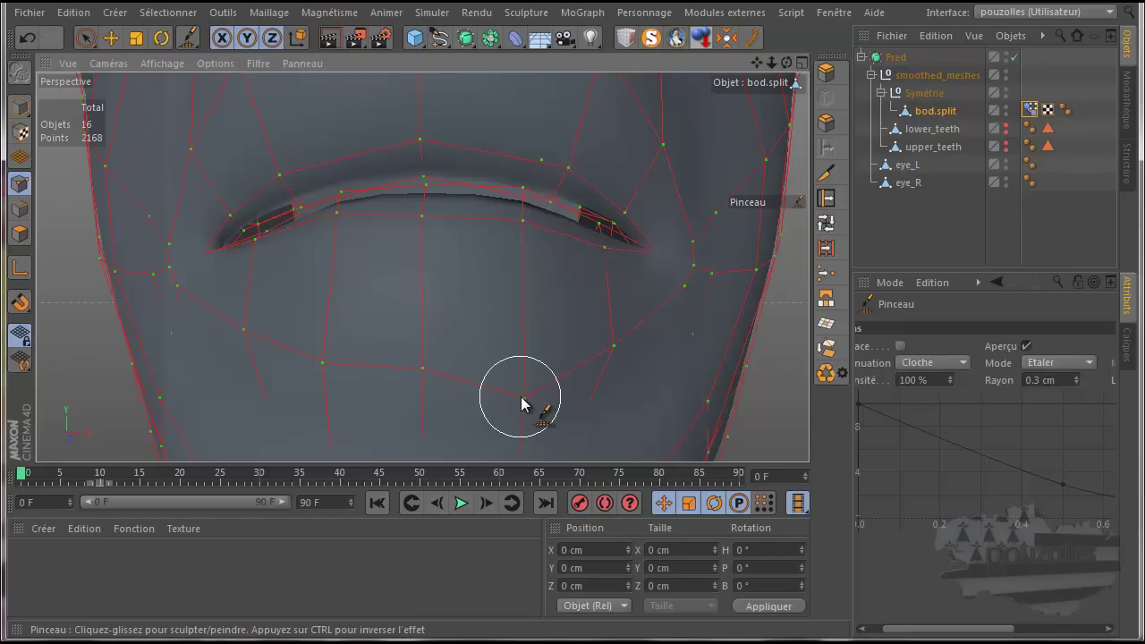
left_click_drag(528, 403, 525, 345)
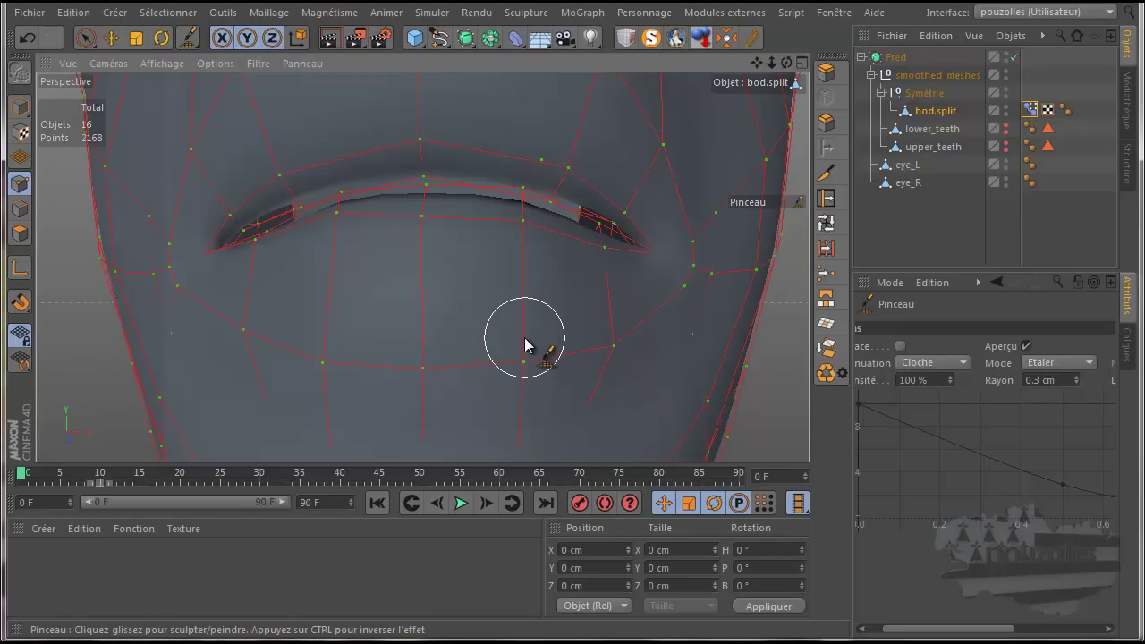
left_click_drag(615, 344, 612, 334)
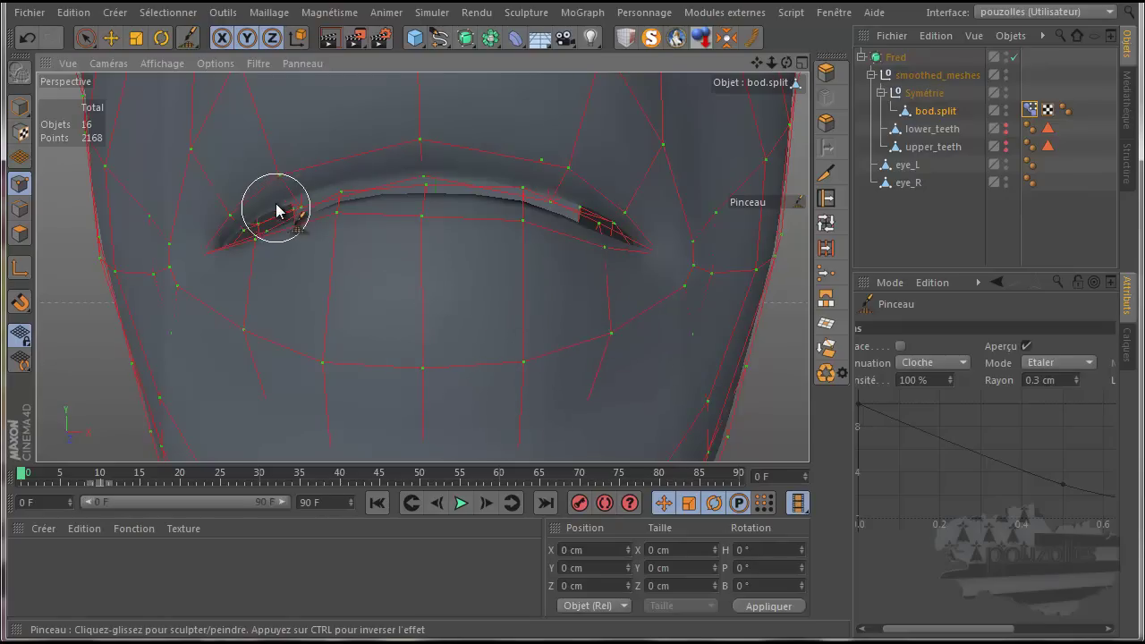
Refine the lip edge and side creases, evening out the upper lip line and left corner.
left_click_drag(278, 184, 289, 200)
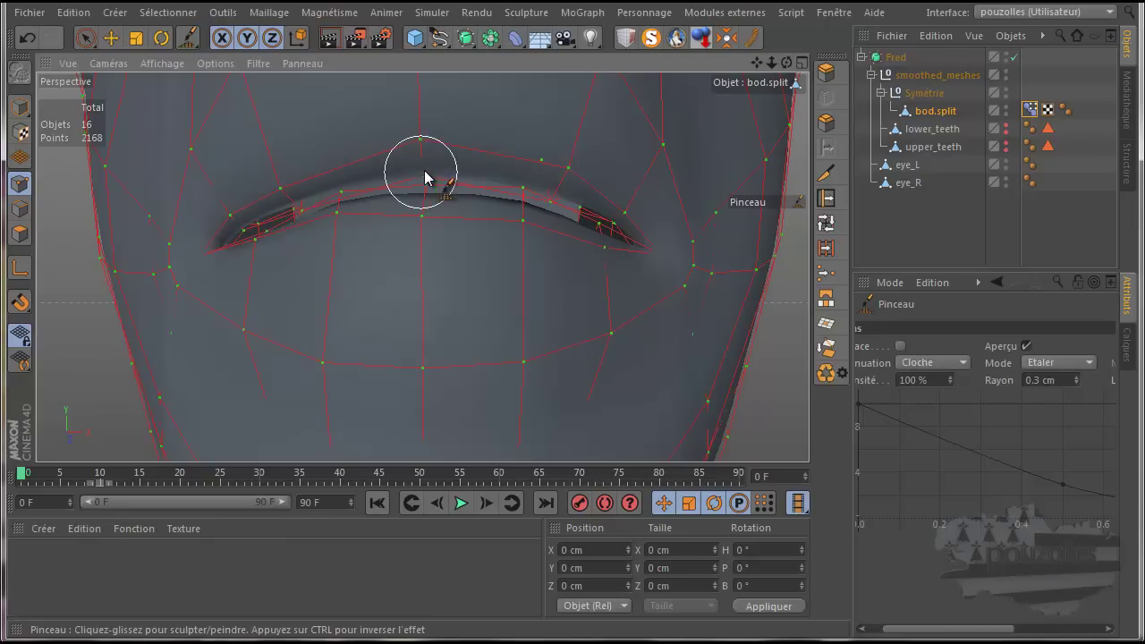
left_click_drag(425, 167, 424, 180)
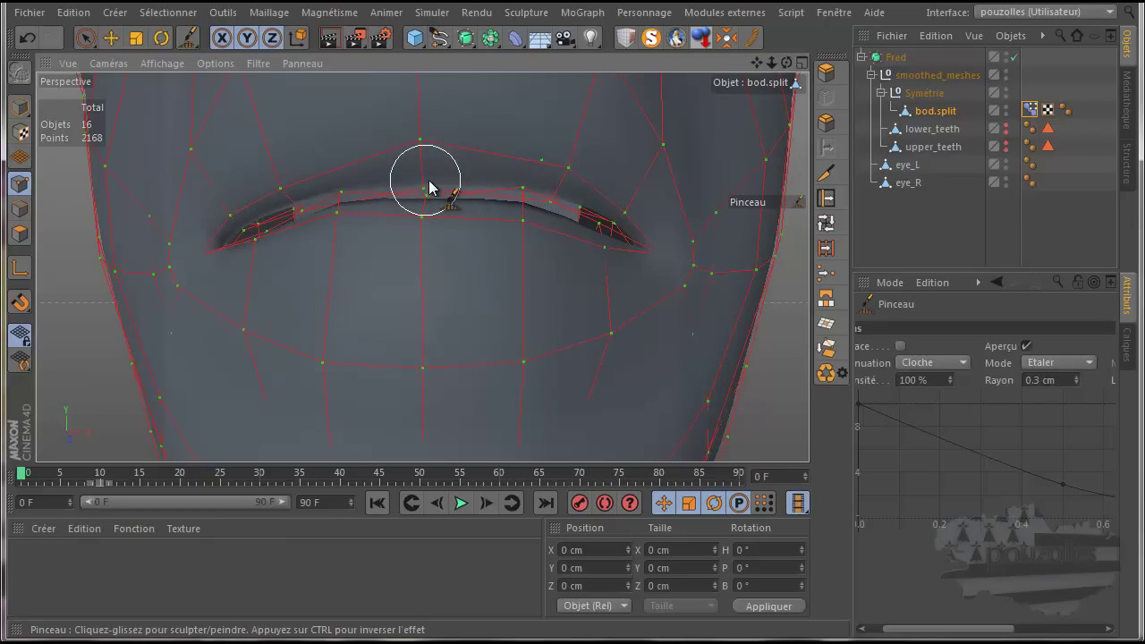
left_click_drag(556, 184, 601, 235)
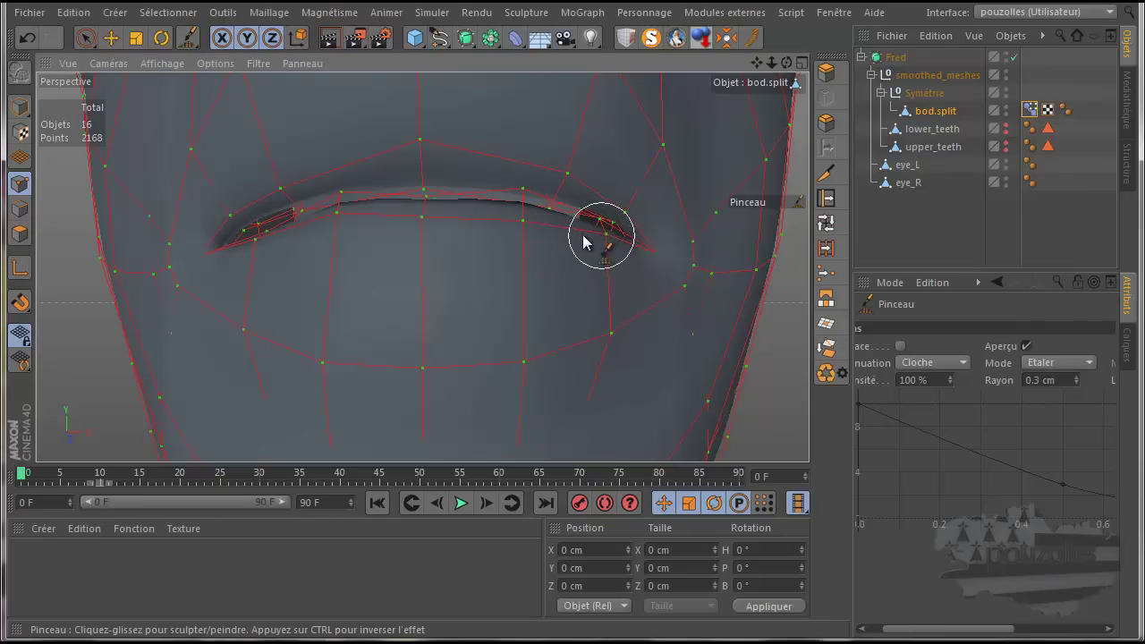
left_click_drag(525, 223, 521, 213)
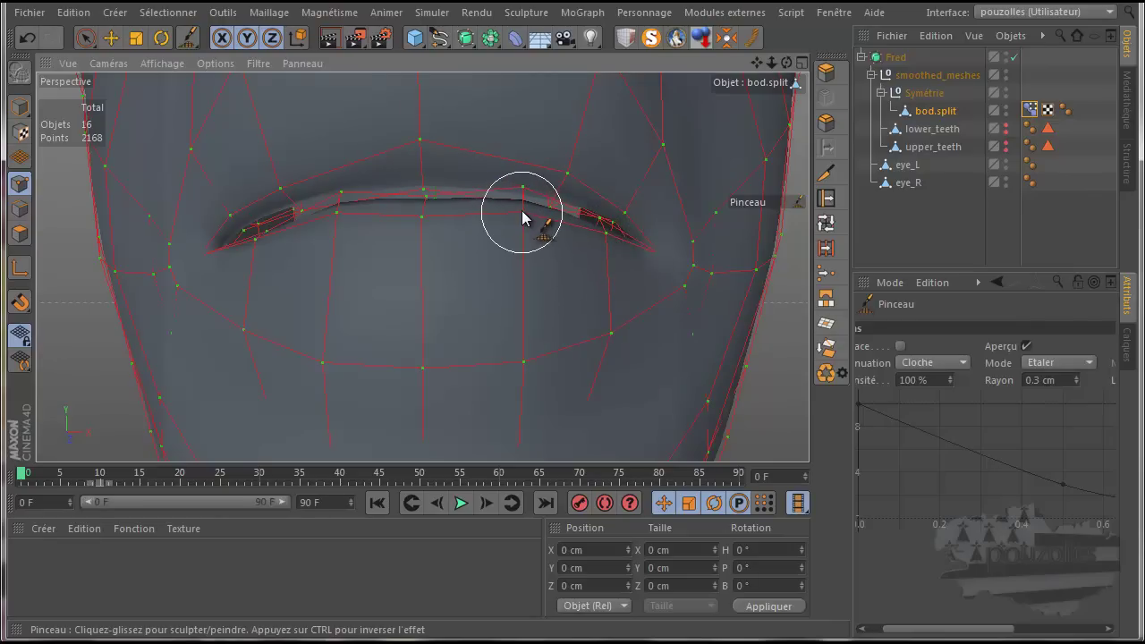
left_click_drag(412, 215, 423, 203)
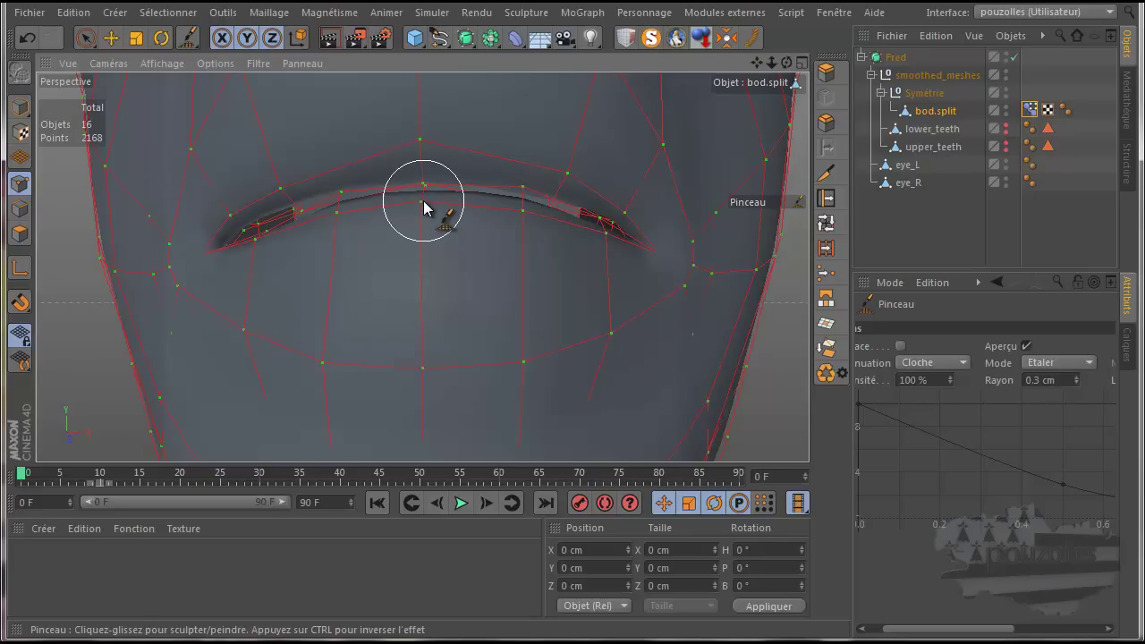
left_click_drag(339, 217, 338, 204)
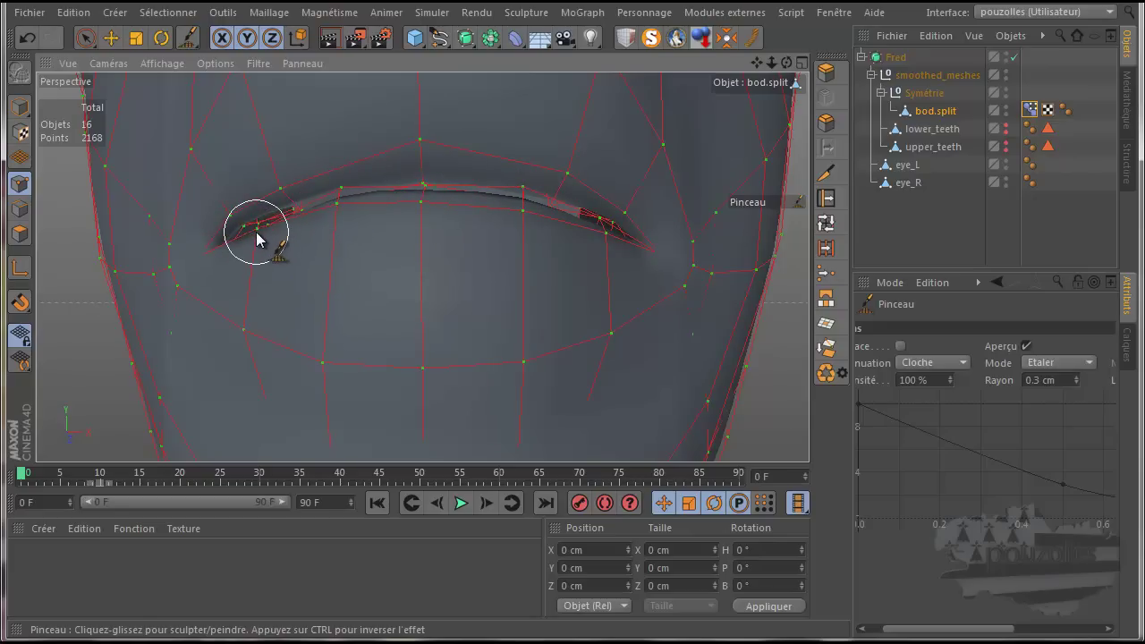
mouse_move(233, 215)
left_mouse_down()
mouse_move(281, 184)
mouse_move(236, 212)
mouse_move(245, 220)
left_mouse_up()
Lower the top of the upper lip curve, reshape the right corner, and inspect the mouth in profile.
mouse_move(417, 137)
left_mouse_down()
mouse_move(424, 177)
mouse_move(555, 187)
left_mouse_up()
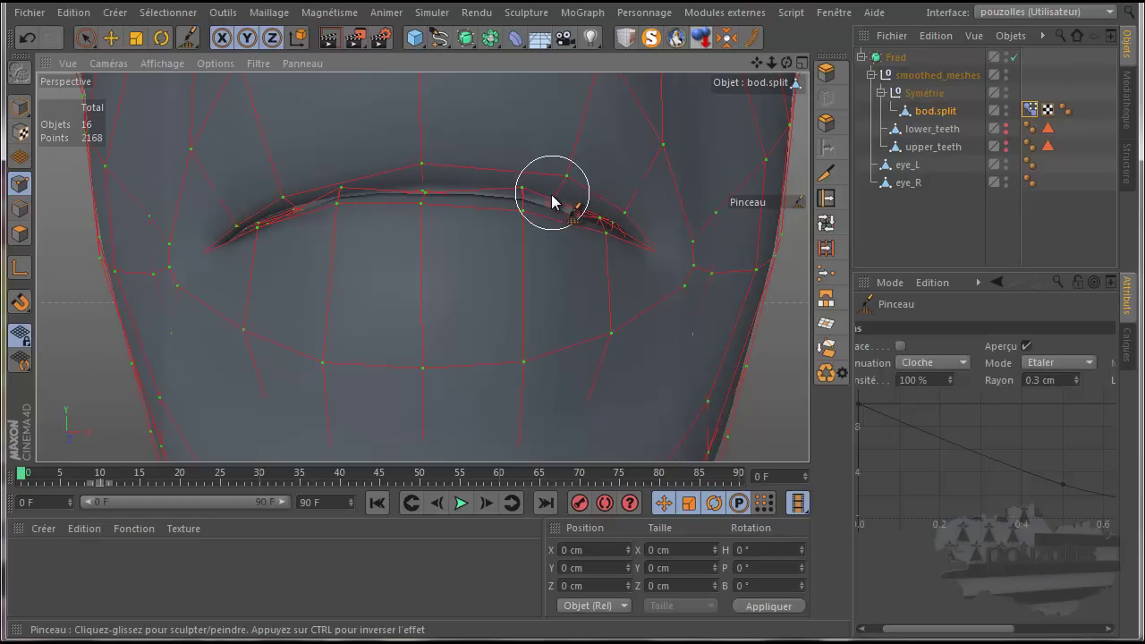
left_click_drag(599, 192, 616, 219)
scroll(582, 241, "down", 1)
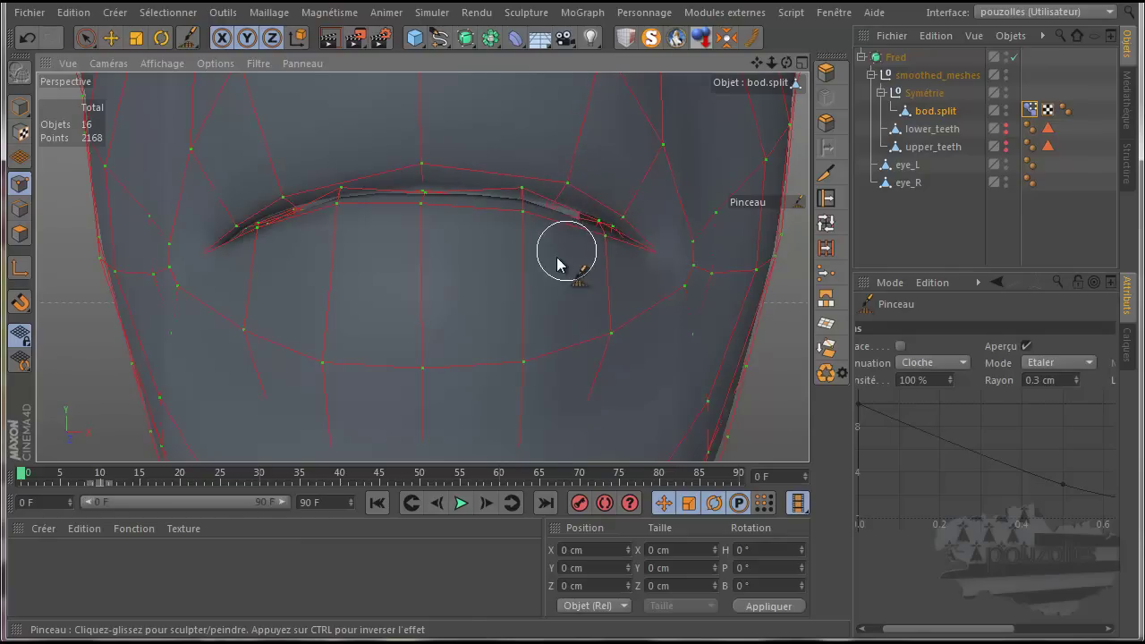
scroll(546, 264, "down", 4)
scroll(536, 282, "down", 2)
mouse_move(786, 63)
left_mouse_down()
mouse_move(571, 350)
mouse_move(591, 358)
mouse_move(575, 350)
left_mouse_up()
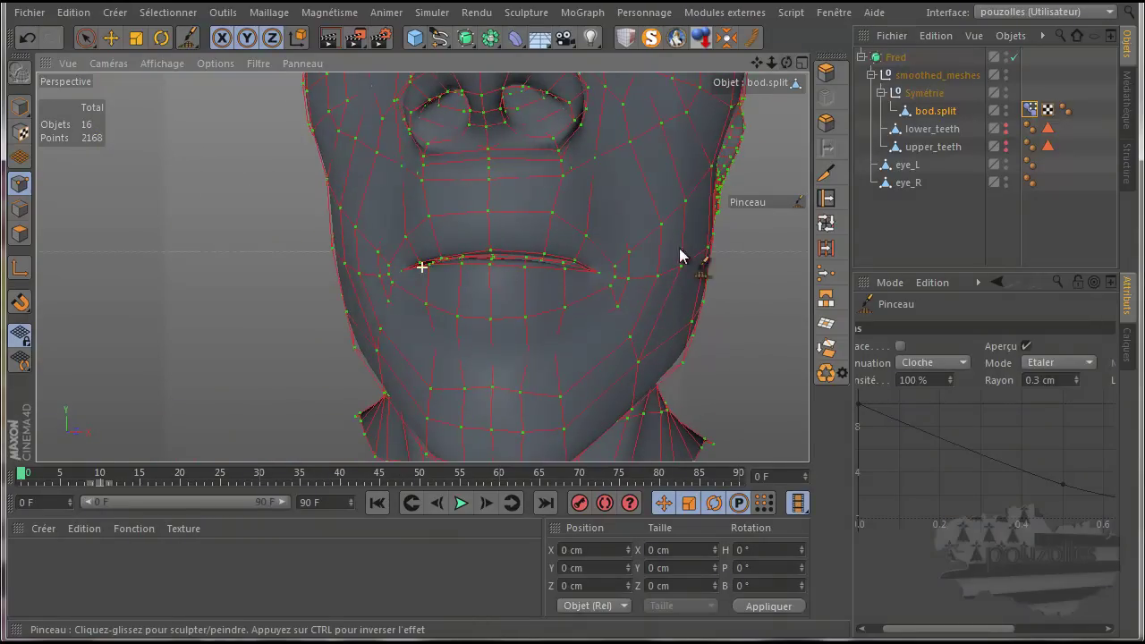
Switch the Pose Morphing tag's mode from Modifier to Animer.
scroll(574, 349, "down", 3)
scroll(558, 367, "up", 2)
scroll(563, 365, "down", 1)
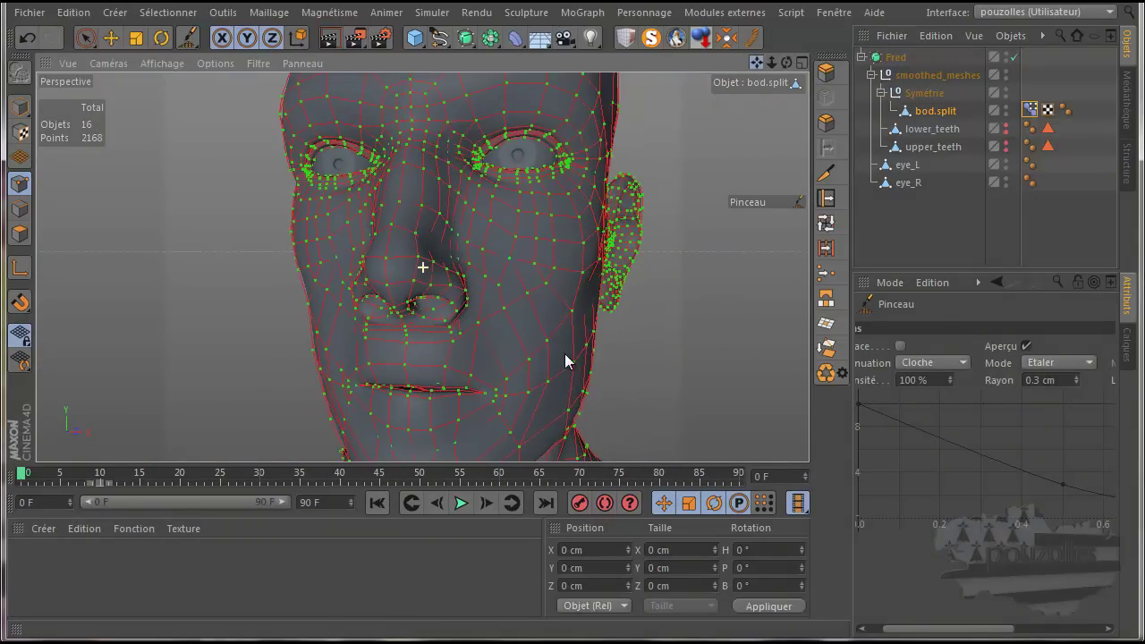
scroll(677, 230, "down", 3)
left_click_drag(755, 70, 741, 77)
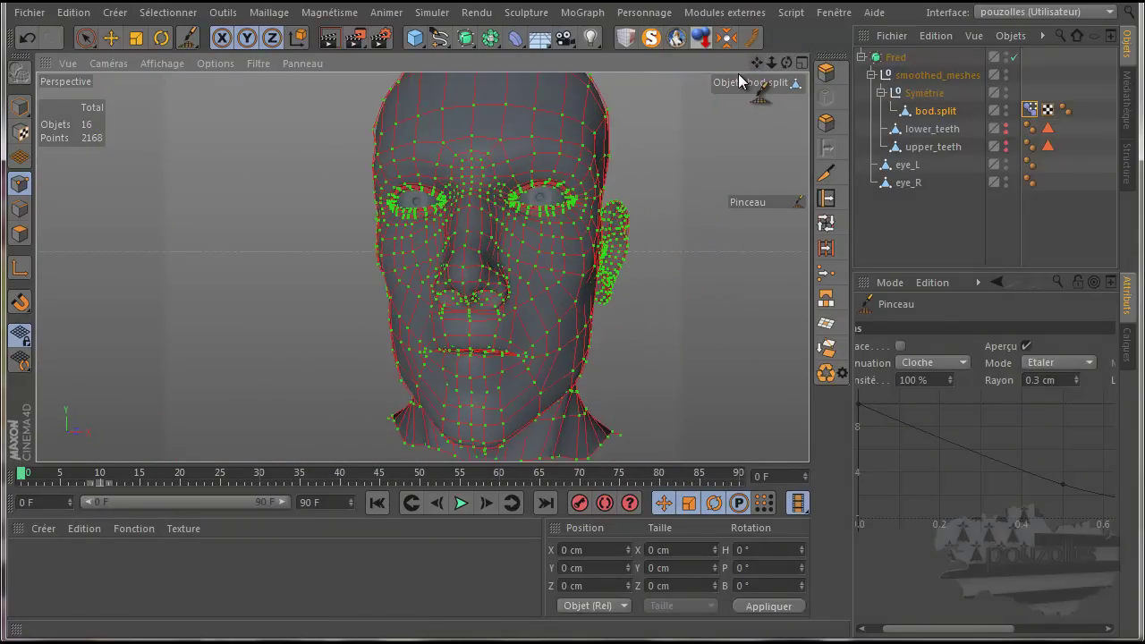
left_click(1034, 110)
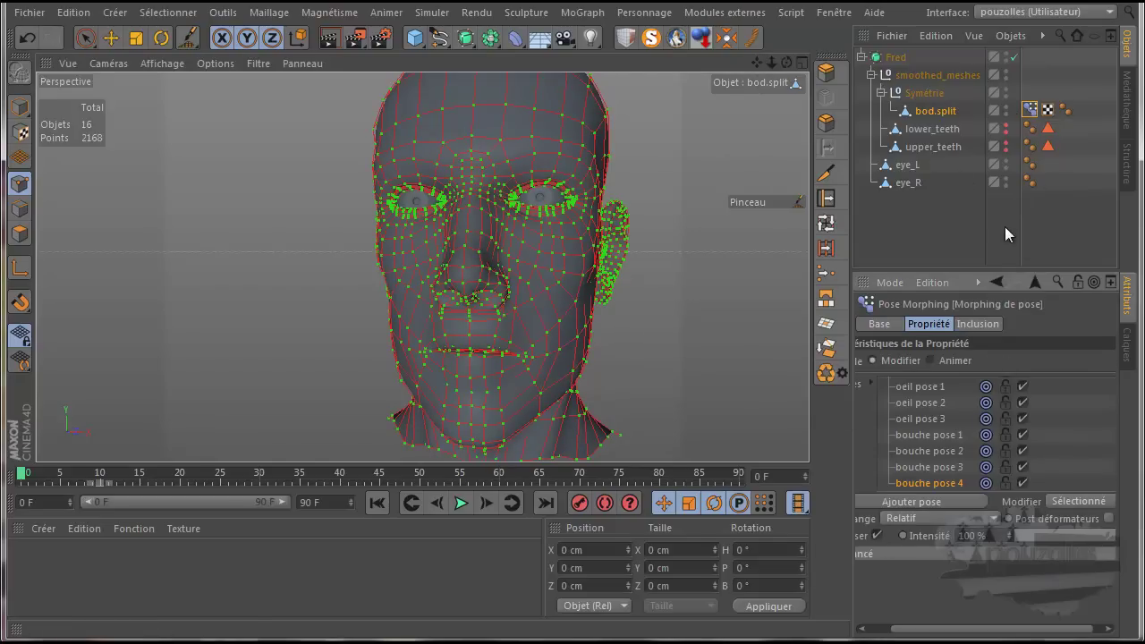
left_click_drag(991, 268, 991, 215)
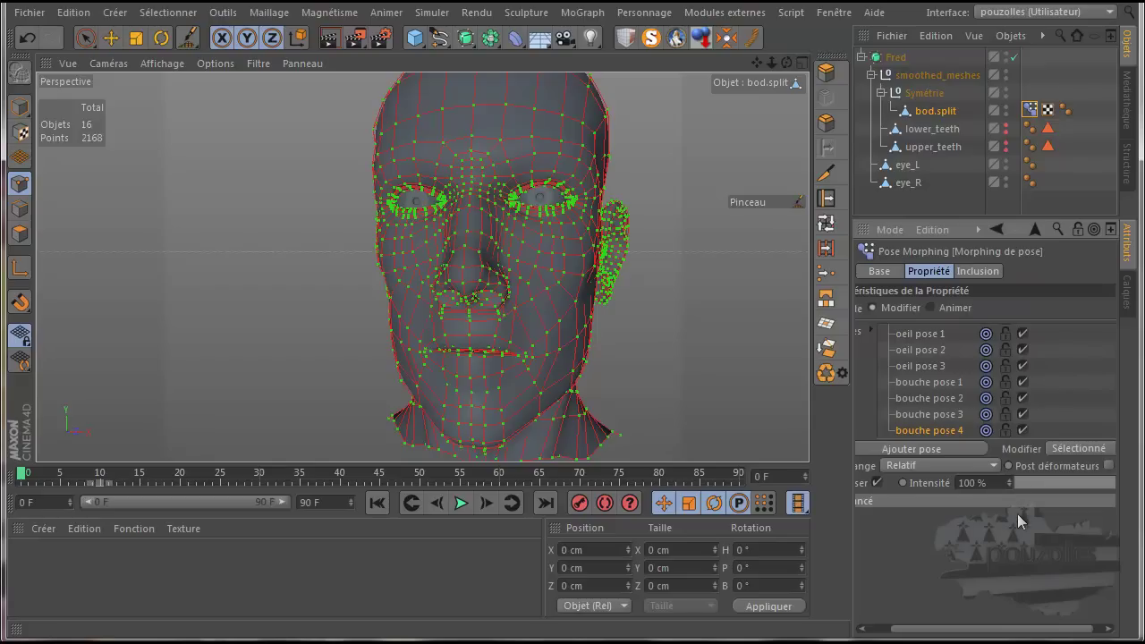
left_click(1034, 447)
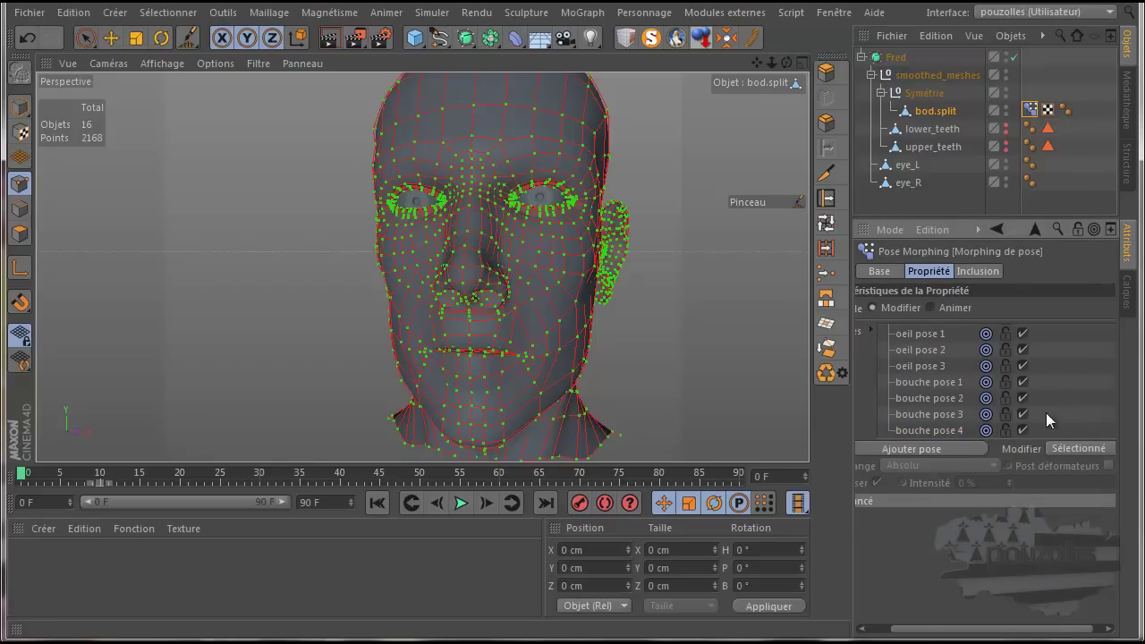
left_click(931, 307)
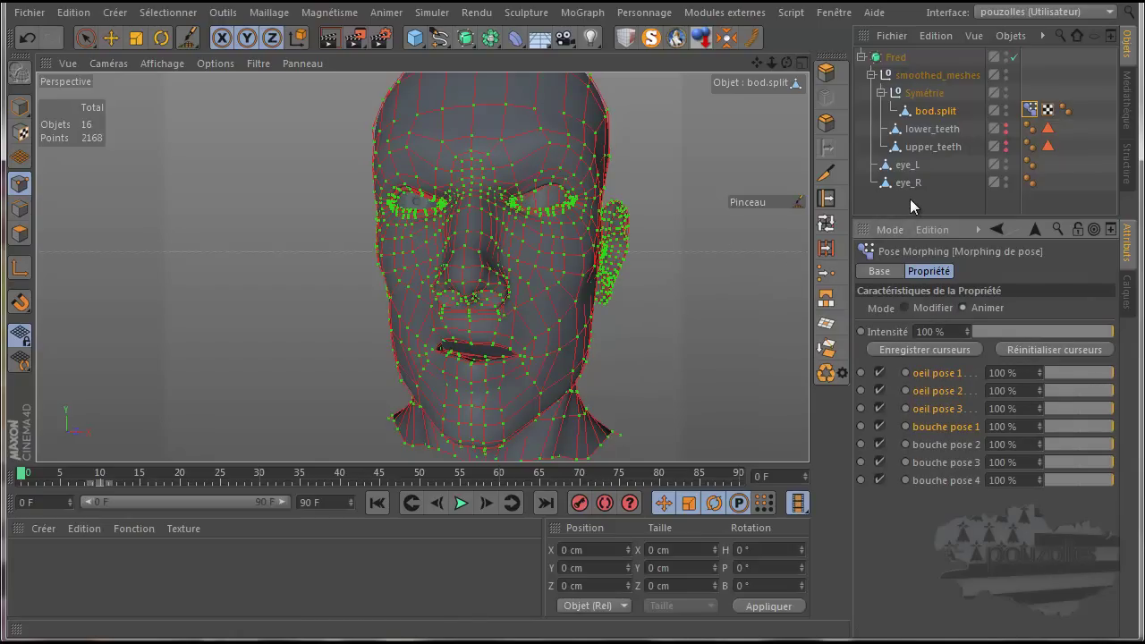
Drag the oeil pose and bouche pose sliders down to 0%.
left_click_drag(1111, 374, 1042, 374)
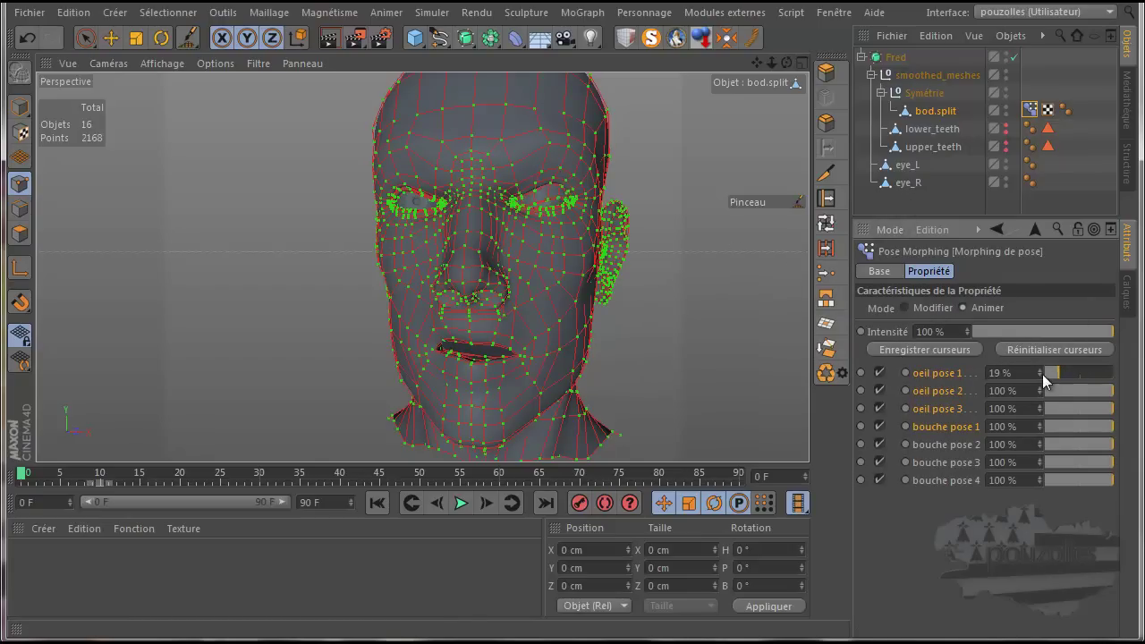
left_click_drag(1113, 391, 1029, 394)
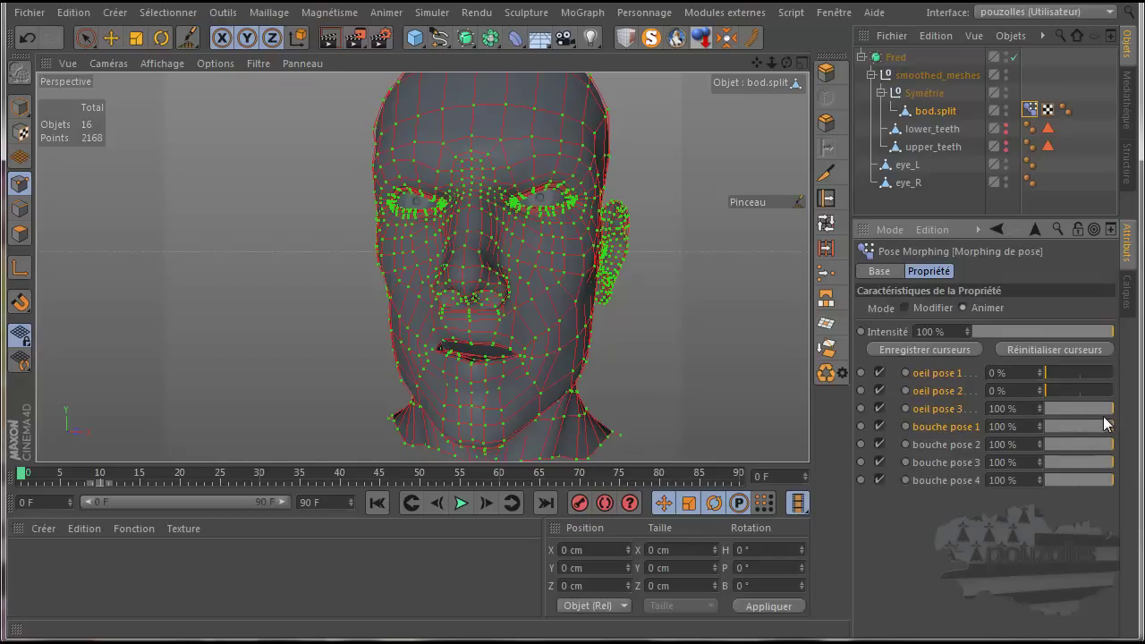
left_click_drag(1112, 410, 1042, 409)
left_click_drag(1111, 427, 1031, 430)
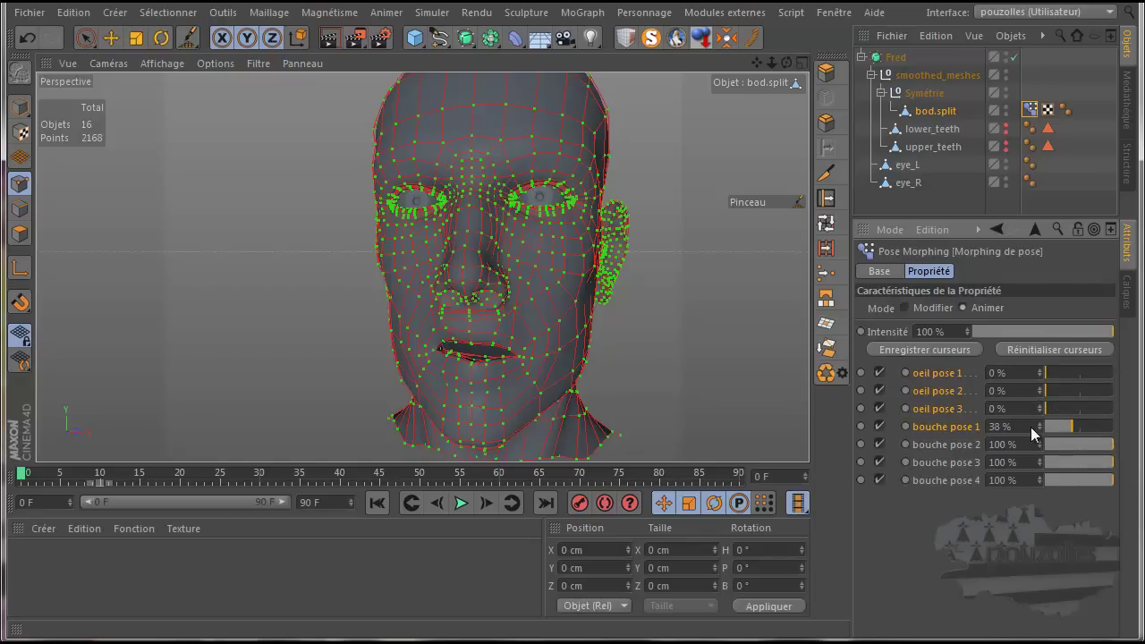
left_click_drag(1113, 445, 1040, 447)
left_click_drag(1114, 463, 1041, 465)
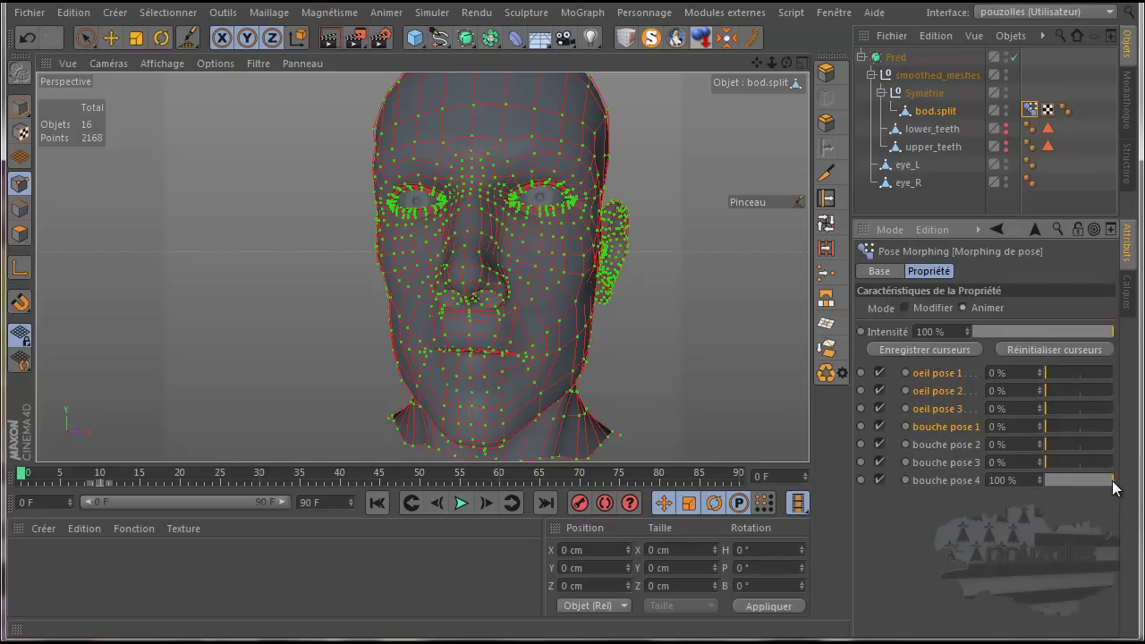
left_click_drag(1113, 480, 1035, 483)
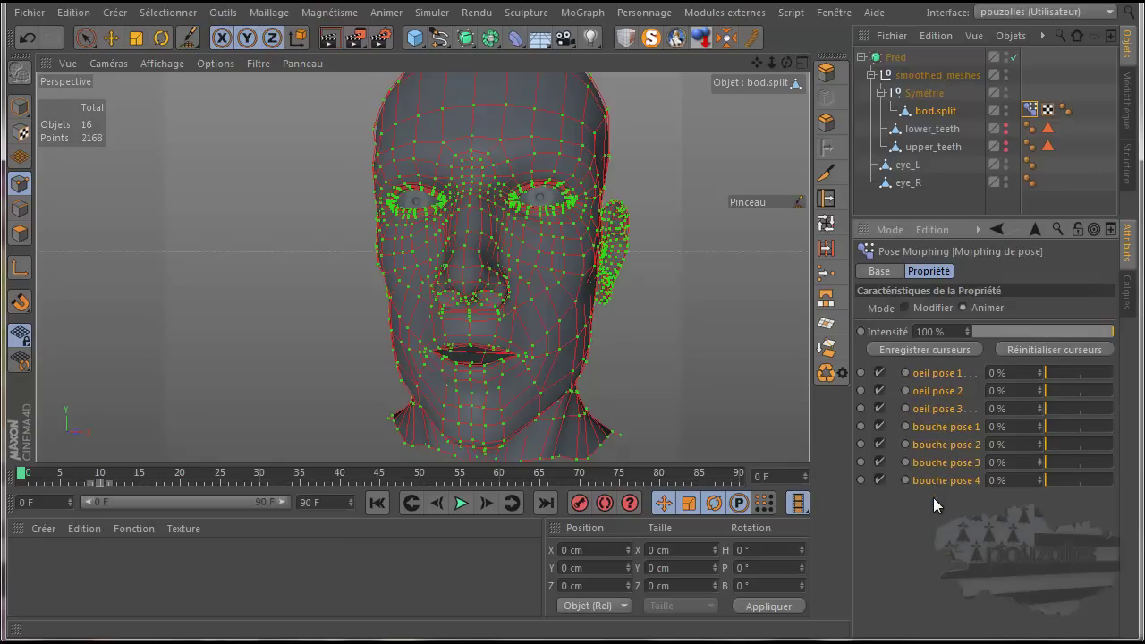
Show the pose sliders as a viewport HUD and move it off Fred's face, undoing a stray head duplicate.
right_click(933, 378)
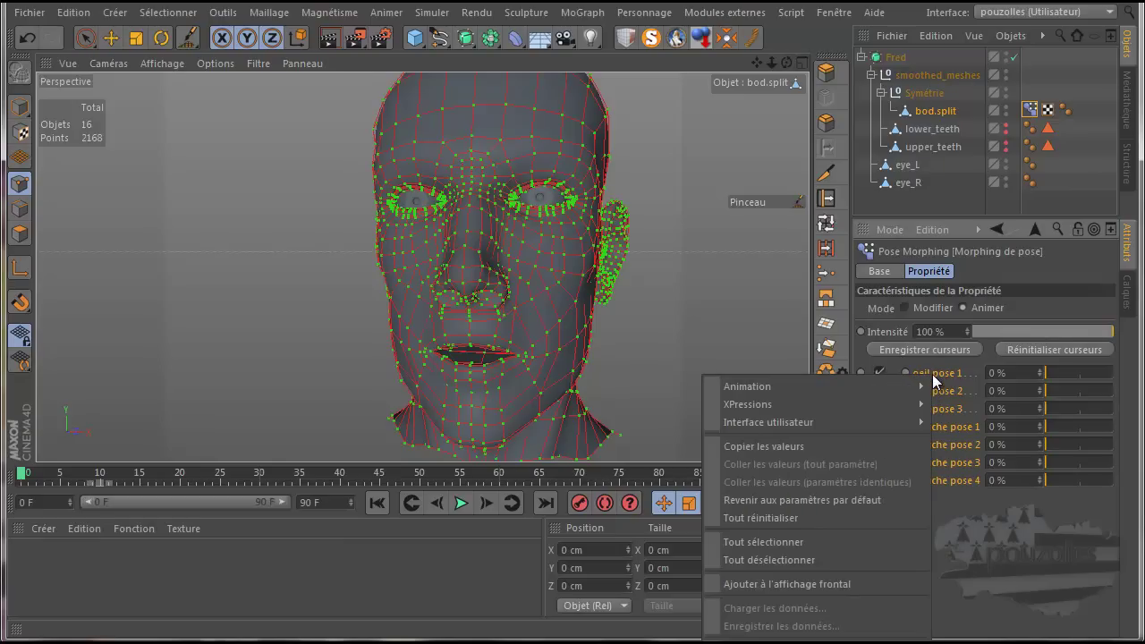
left_click(846, 581)
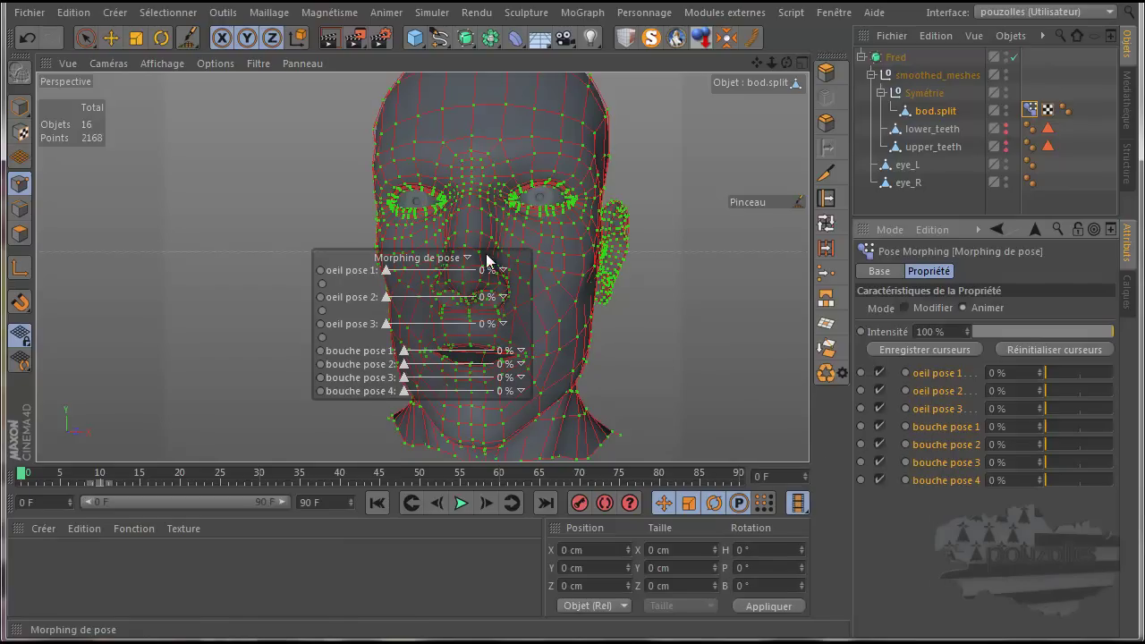
left_click(114, 36)
left_click(20, 107)
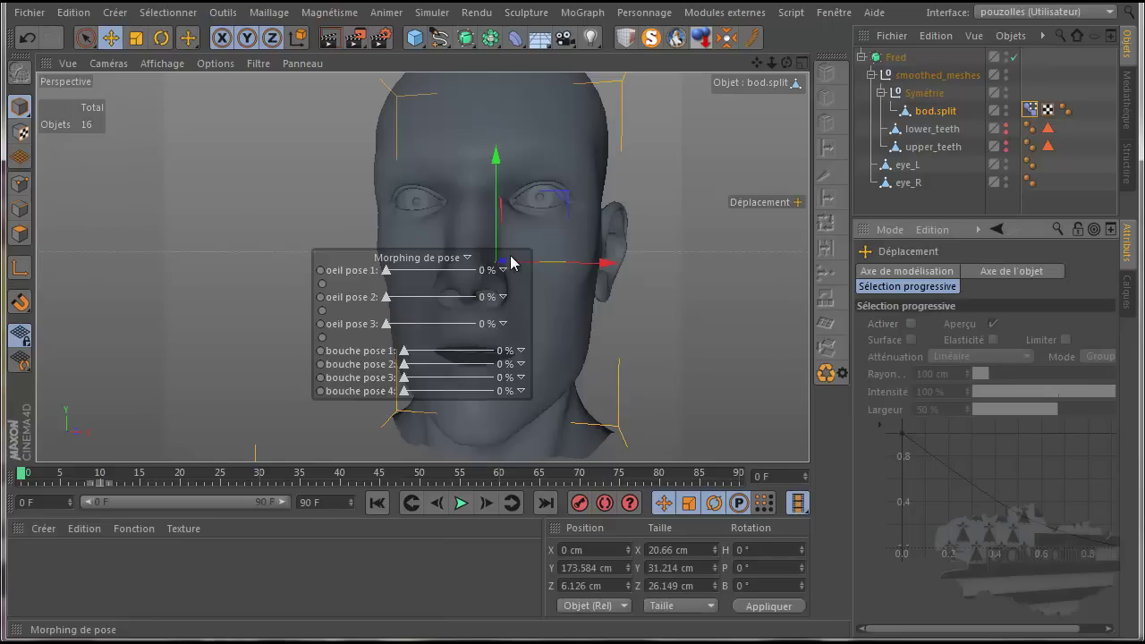
left_click_drag(511, 261, 349, 170, "ctrl")
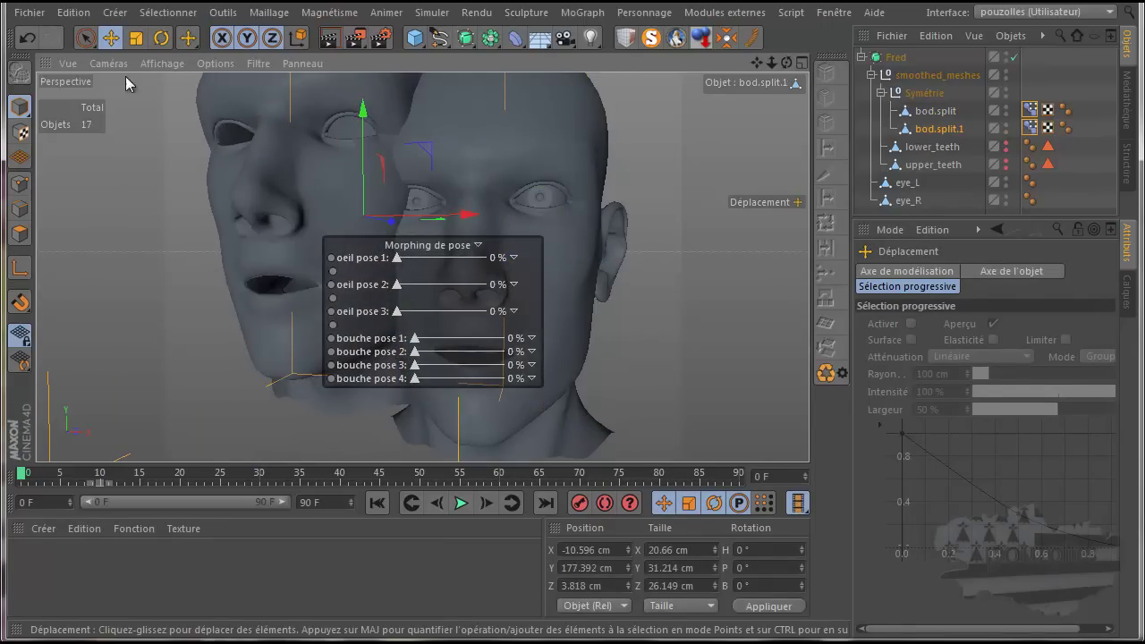
left_click(28, 42)
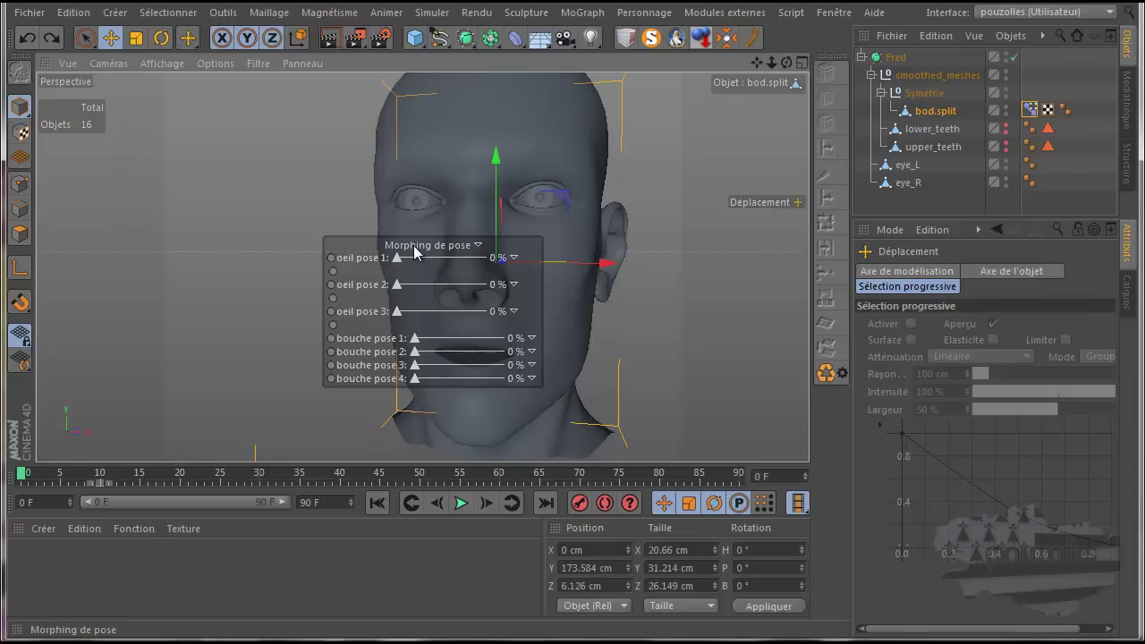
left_click_drag(349, 242, 171, 112)
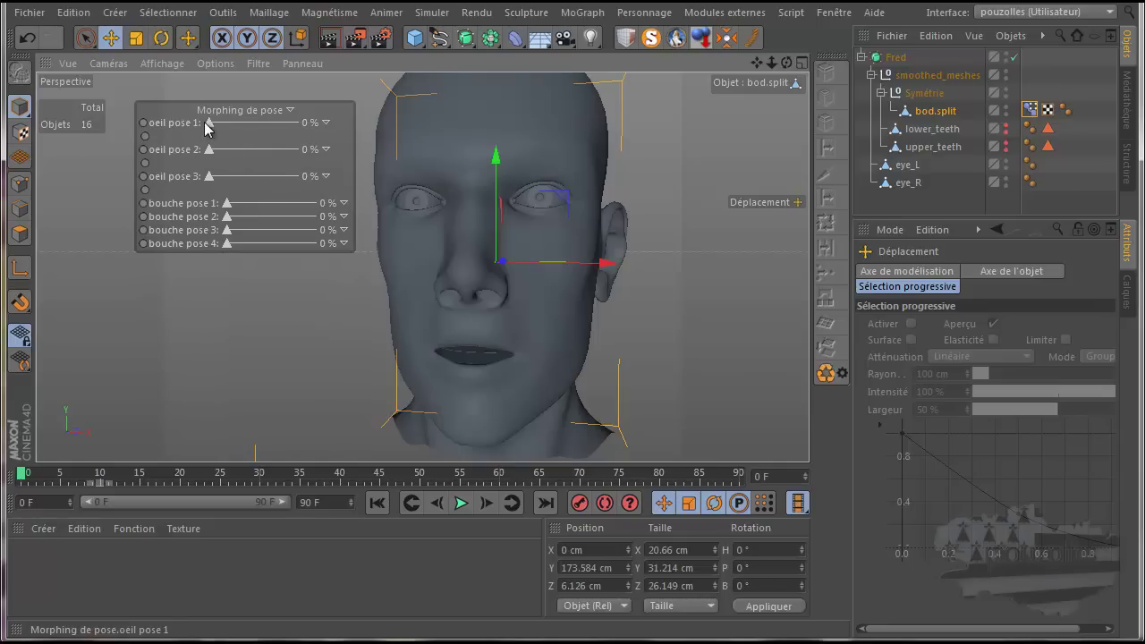
Undo the stray slider change and the head's accidental move.
mouse_move(209, 122)
left_mouse_down()
mouse_move(331, 143)
mouse_move(186, 134)
mouse_move(331, 150)
left_mouse_up()
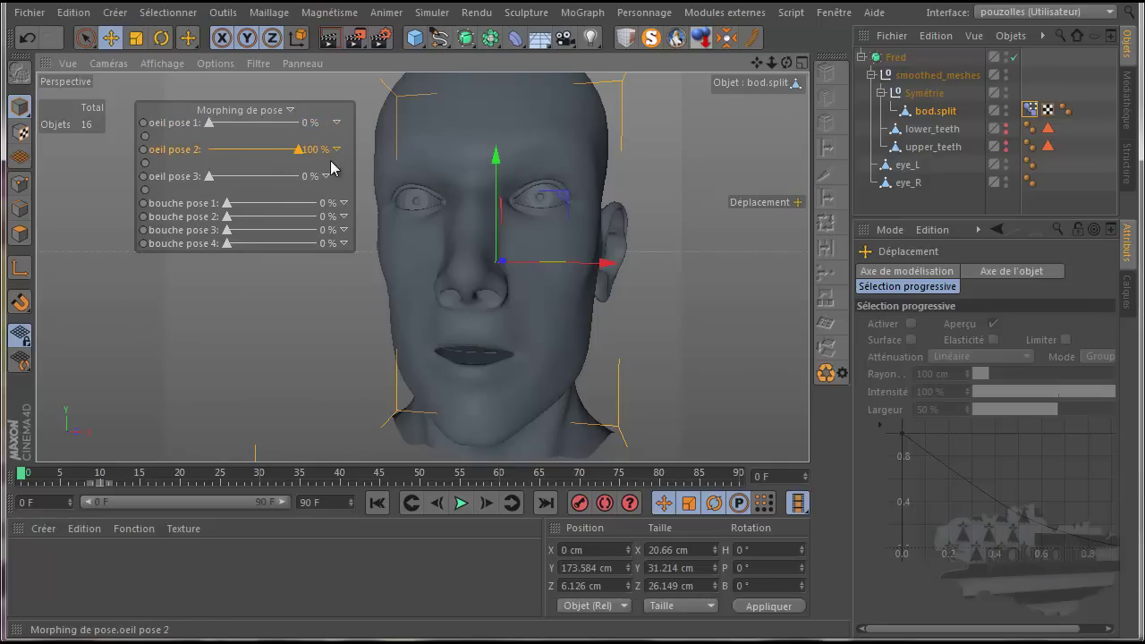
key("ctrl+z")
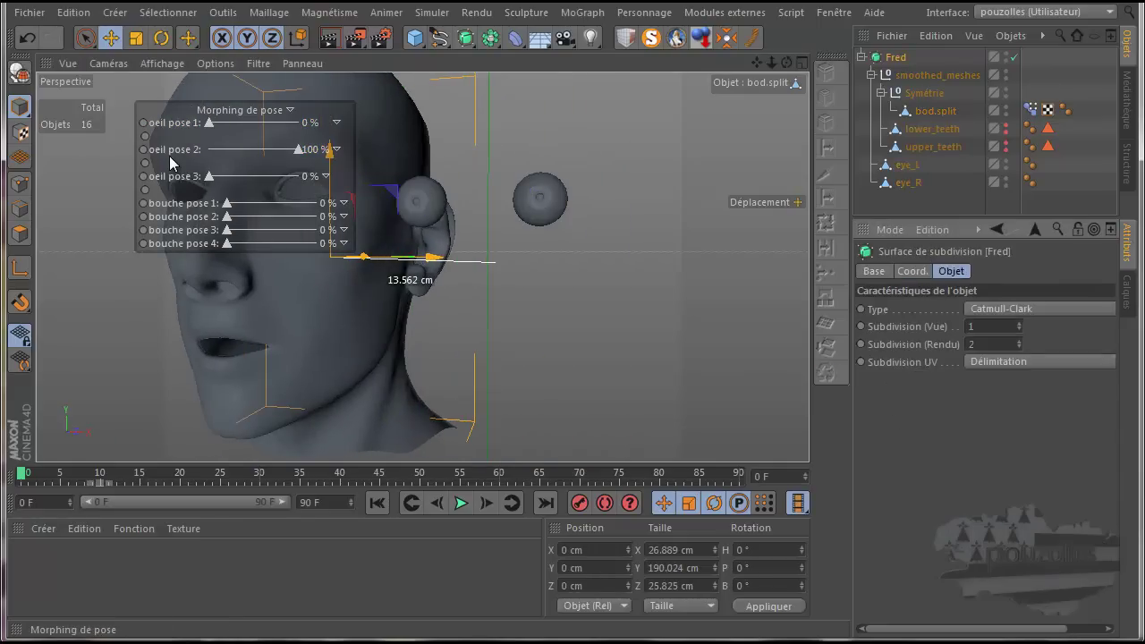
key("ctrl+z")
left_click(28, 38)
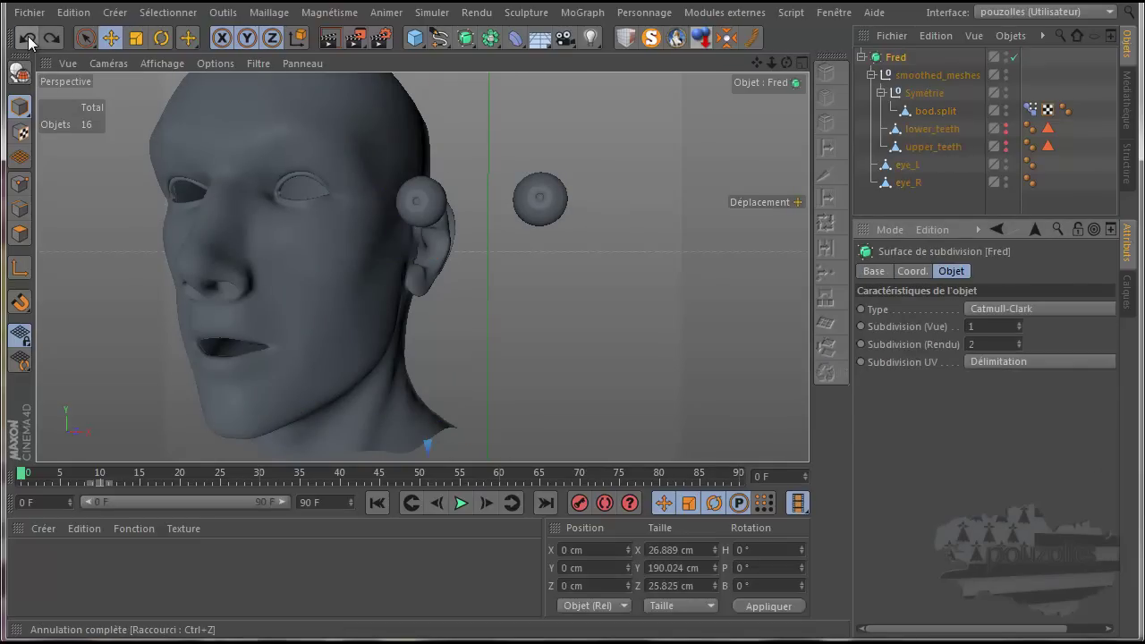
left_click(28, 39)
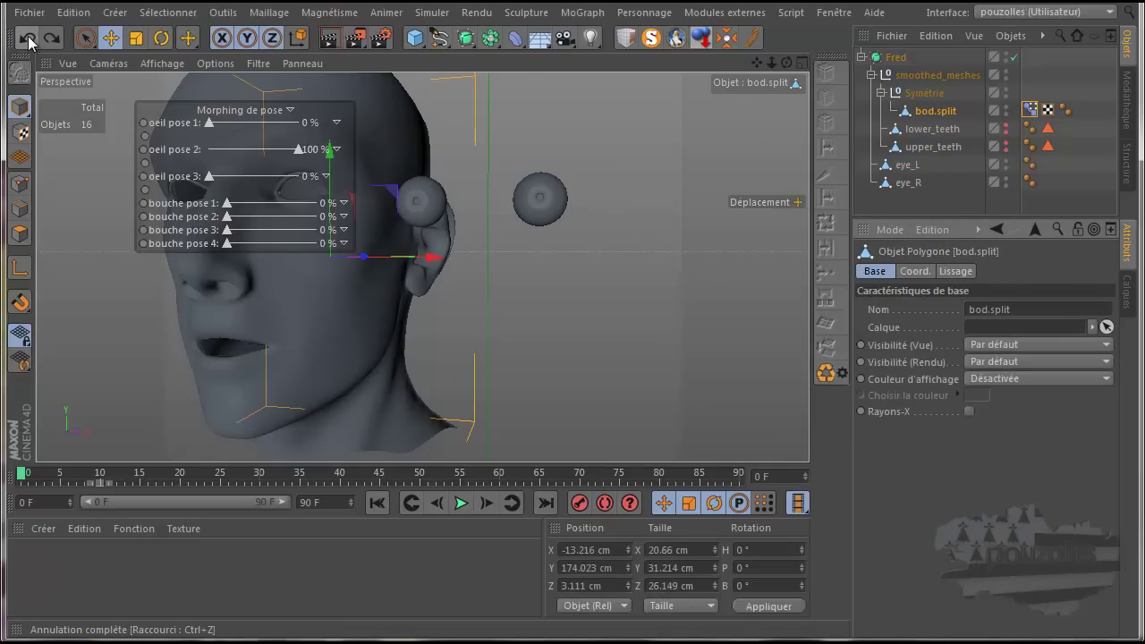
left_click(29, 38)
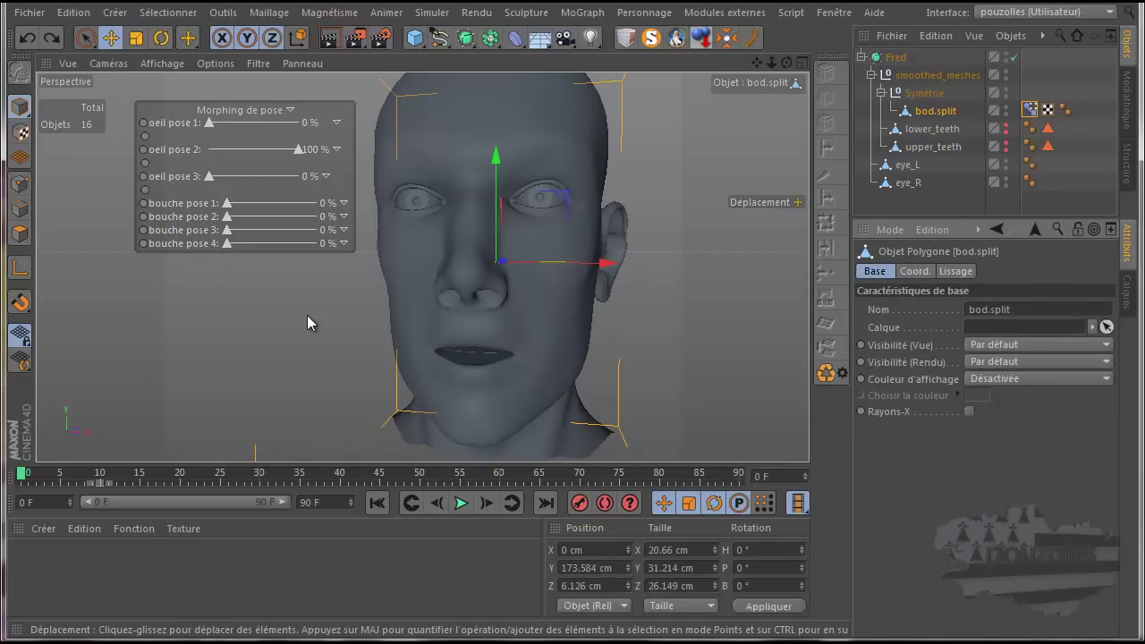
Set the pose morph HUD to Révéler > Toujours so the sliders always stay visible.
left_click(254, 139)
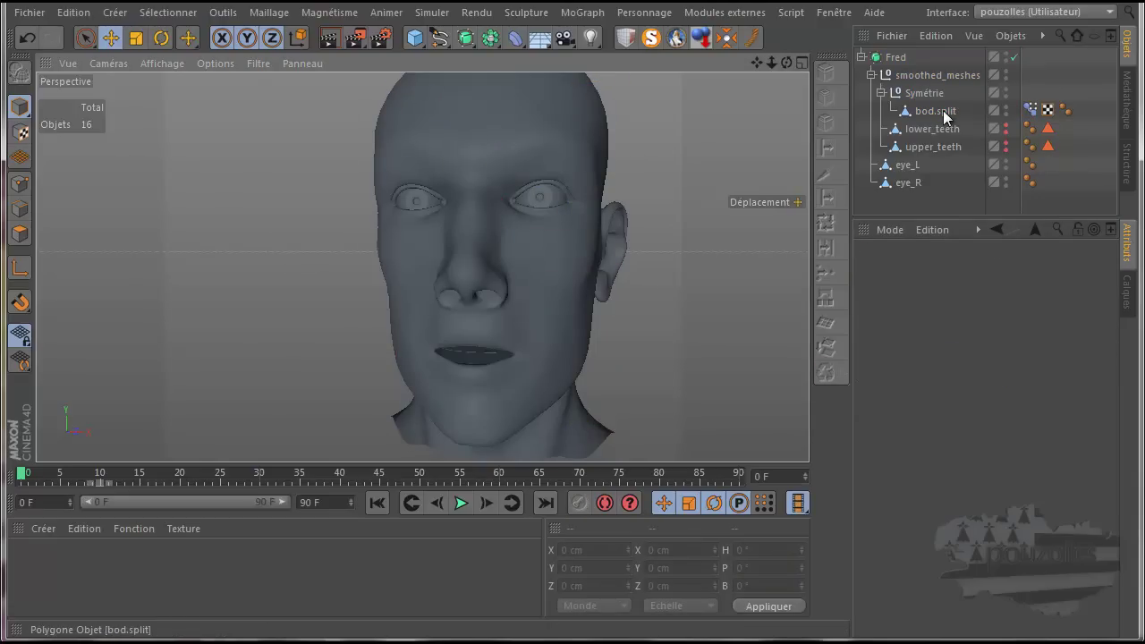
left_click(1031, 110)
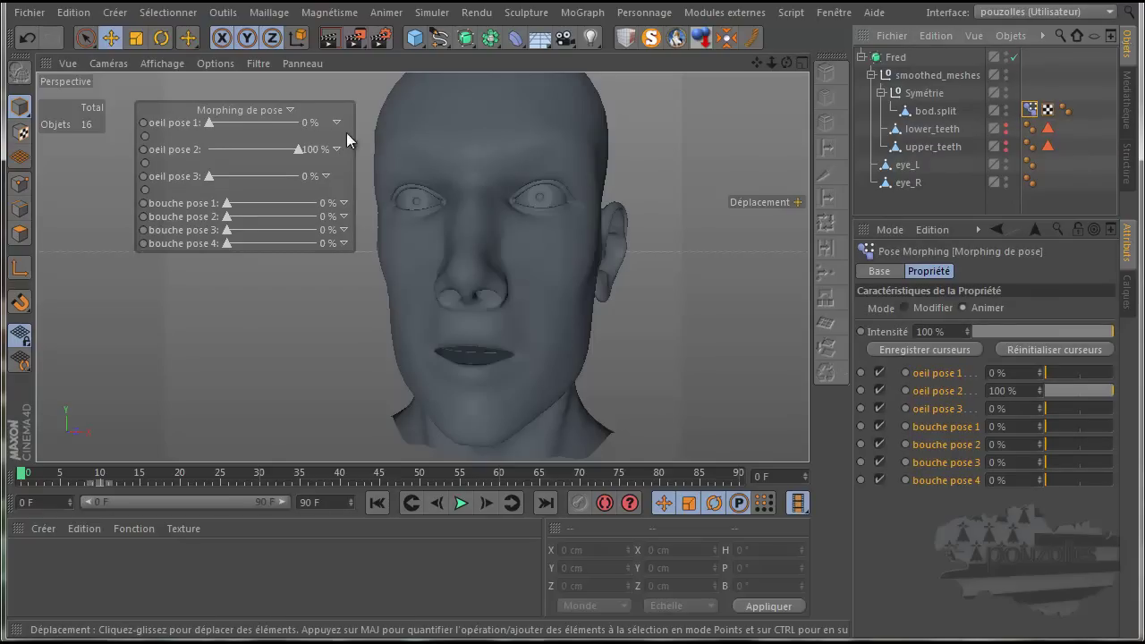
right_click(302, 106)
mouse_move(327, 118)
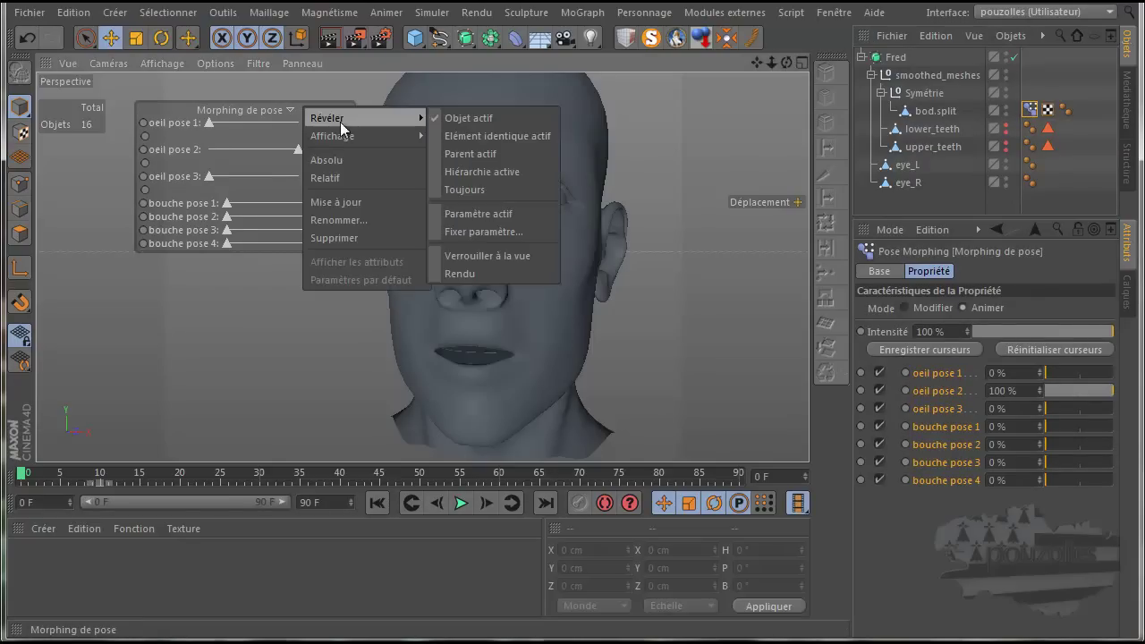
left_click(483, 189)
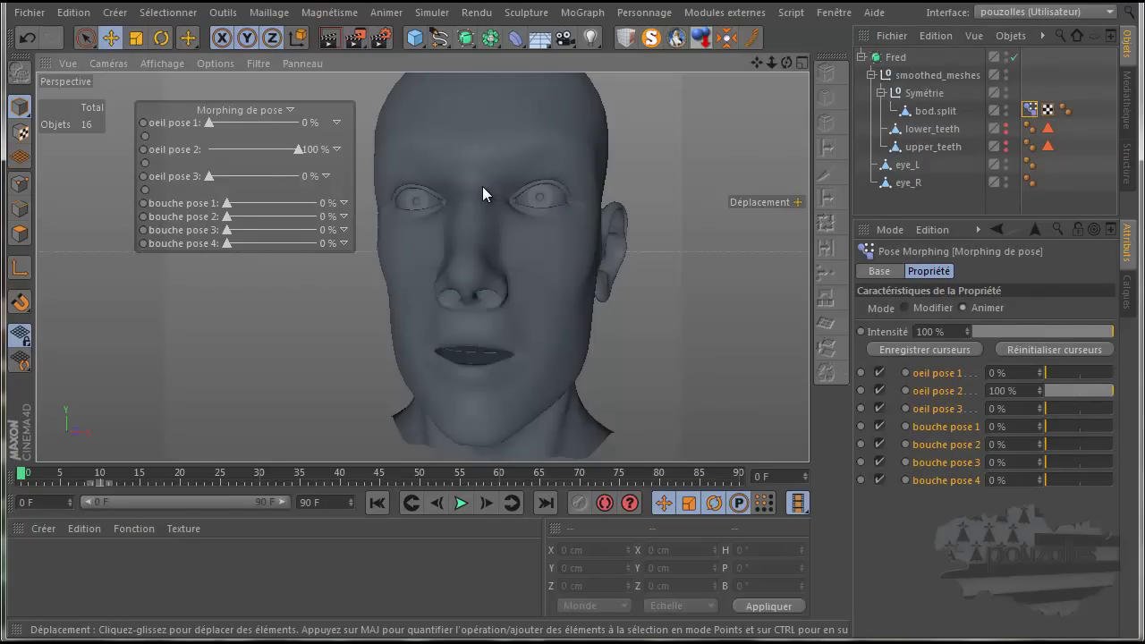
left_click(909, 206)
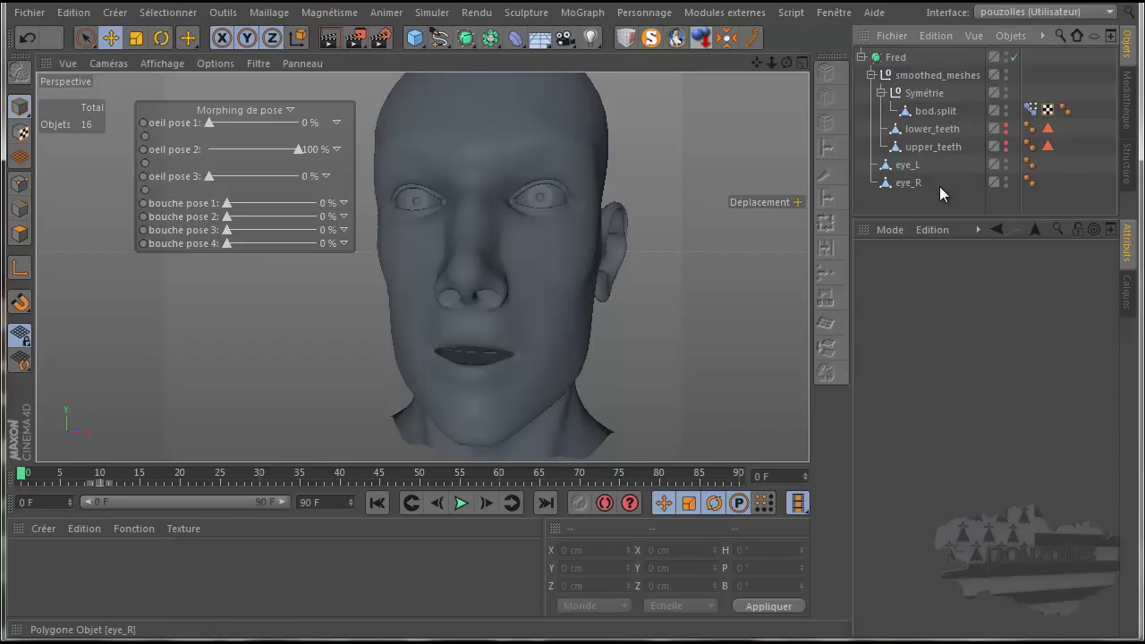
Set oeil pose 3 and bouche pose 4 to 100%, returning bouche pose 1 and 2 to 0%.
mouse_move(207, 123)
left_mouse_down()
mouse_move(317, 136)
mouse_move(211, 138)
mouse_move(320, 128)
mouse_move(205, 125)
left_mouse_up()
mouse_move(300, 150)
left_mouse_down()
mouse_move(197, 156)
mouse_move(300, 157)
mouse_move(207, 176)
mouse_move(316, 179)
left_mouse_up()
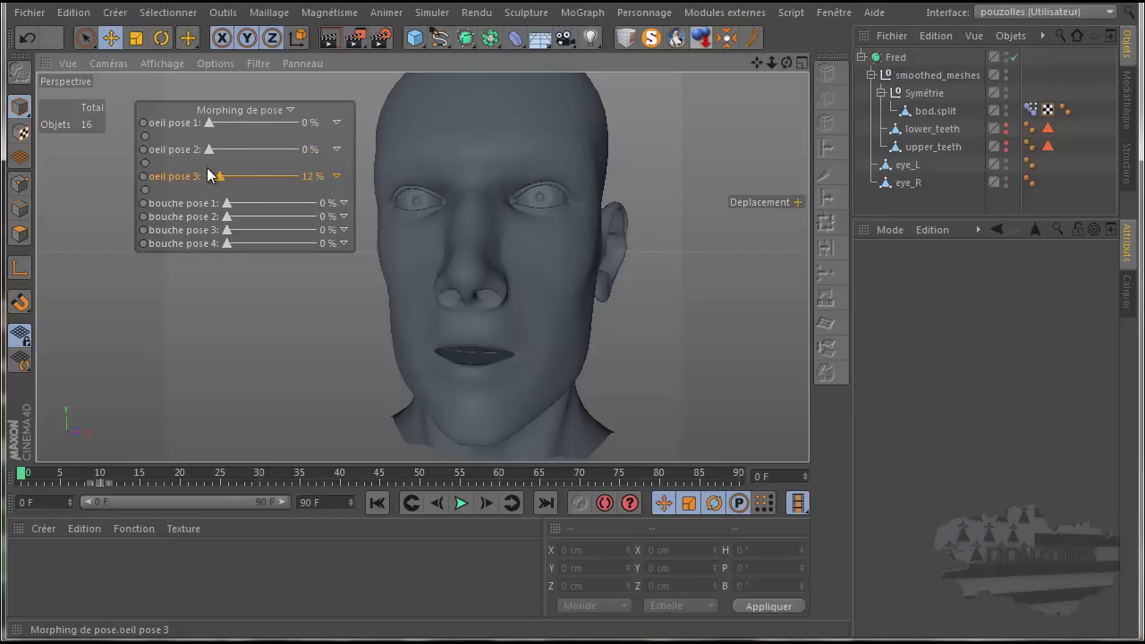
left_click_drag(273, 176, 312, 176)
left_click_drag(228, 204, 307, 213)
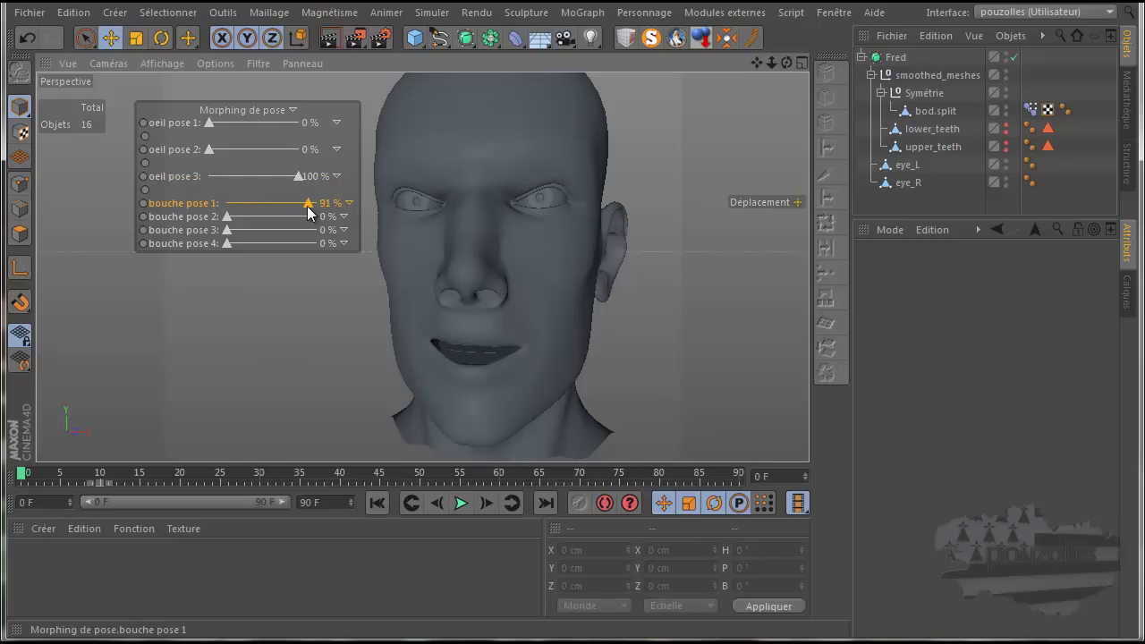
mouse_move(226, 223)
left_mouse_down()
mouse_move(282, 218)
mouse_move(260, 233)
mouse_move(314, 231)
left_mouse_up()
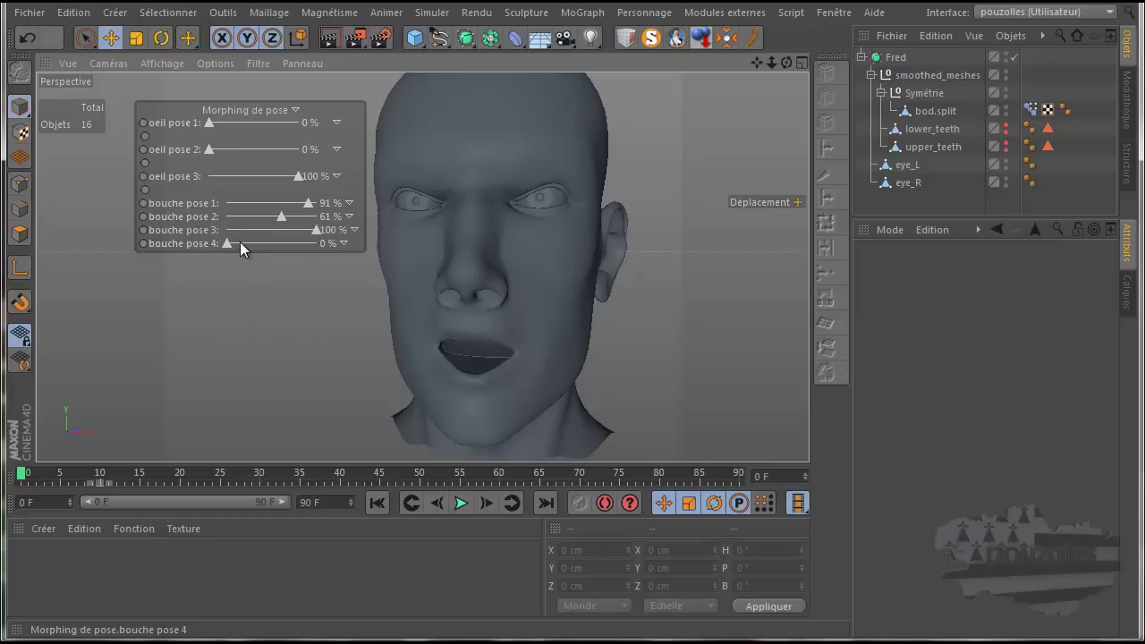
mouse_move(226, 244)
left_mouse_down()
mouse_move(321, 251)
mouse_move(218, 229)
mouse_move(251, 223)
mouse_move(226, 223)
left_mouse_up()
left_click(307, 202)
left_click_drag(306, 202, 207, 207)
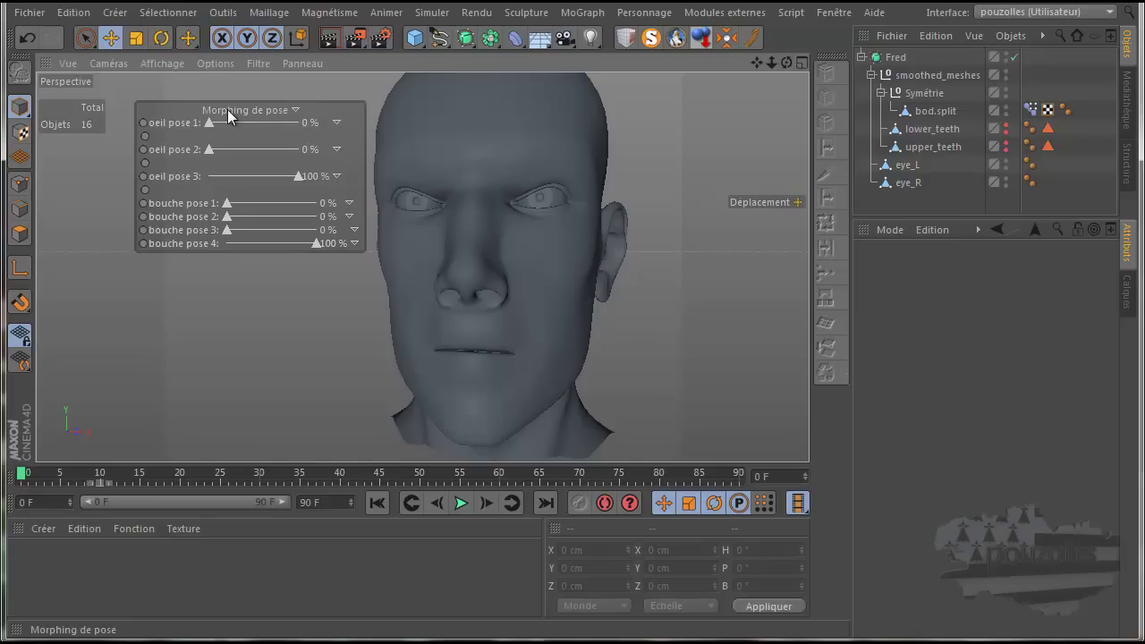
Record frame-0 keyframes on the pose sliders, including oeil pose 1, oeil pose 3 and bouche pose 2 and 3.
left_click(296, 109)
left_click(297, 110)
left_click(143, 123)
left_click(143, 177)
left_click(143, 217)
left_click(143, 230)
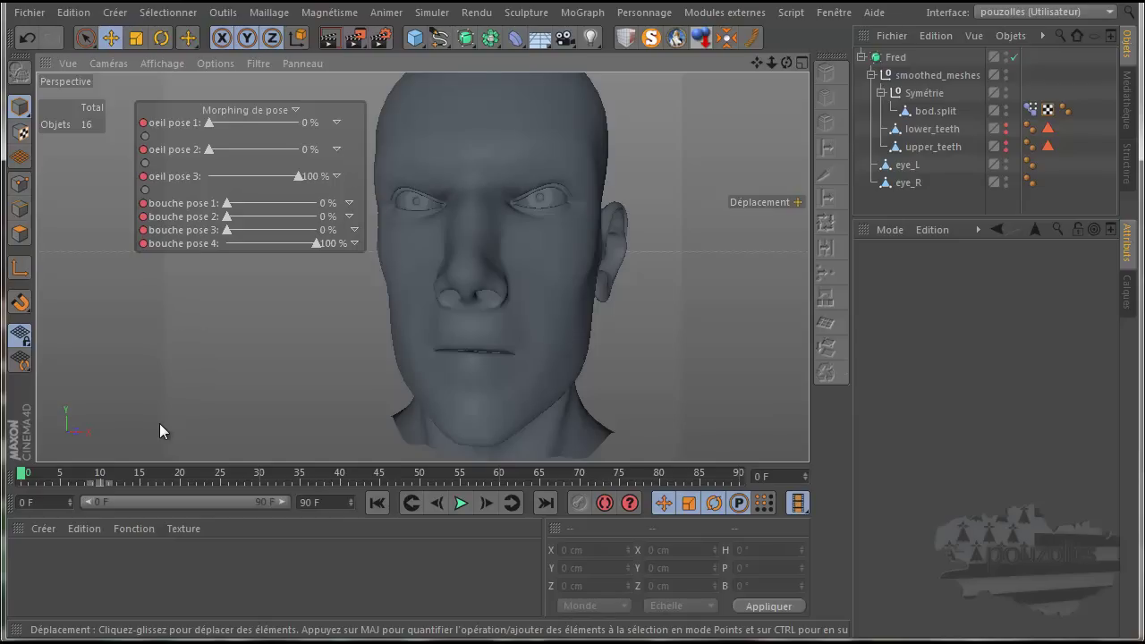
left_click(936, 108)
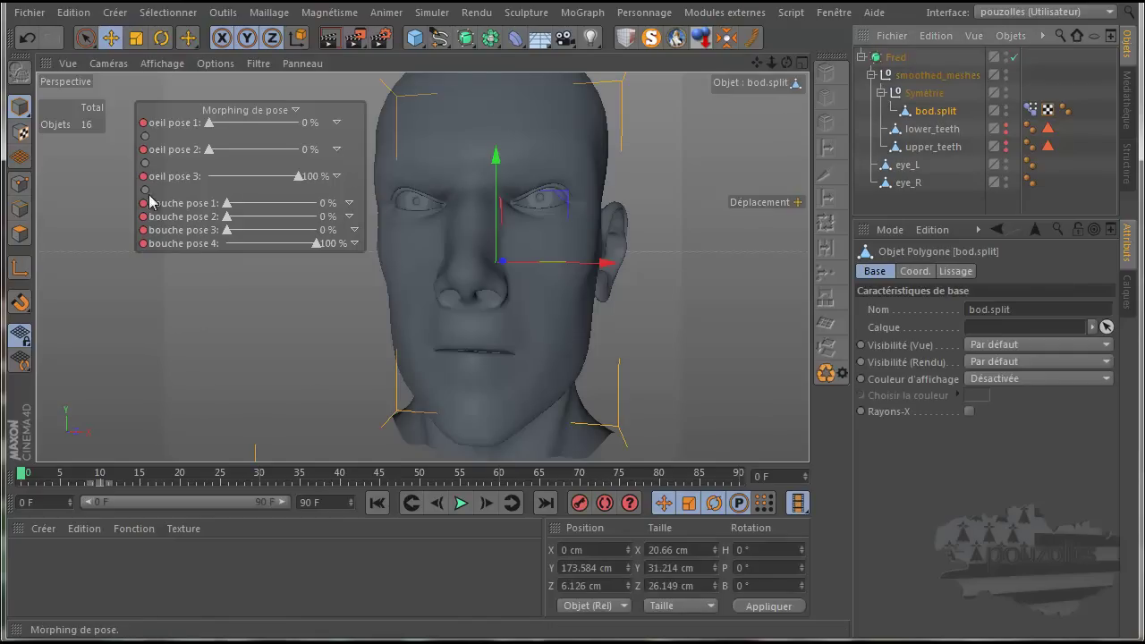
Move to frame 10 and adjust the eye sliders, leaving oeil pose 2 at 100% and oeil pose 3 at 8%.
left_click(1032, 110)
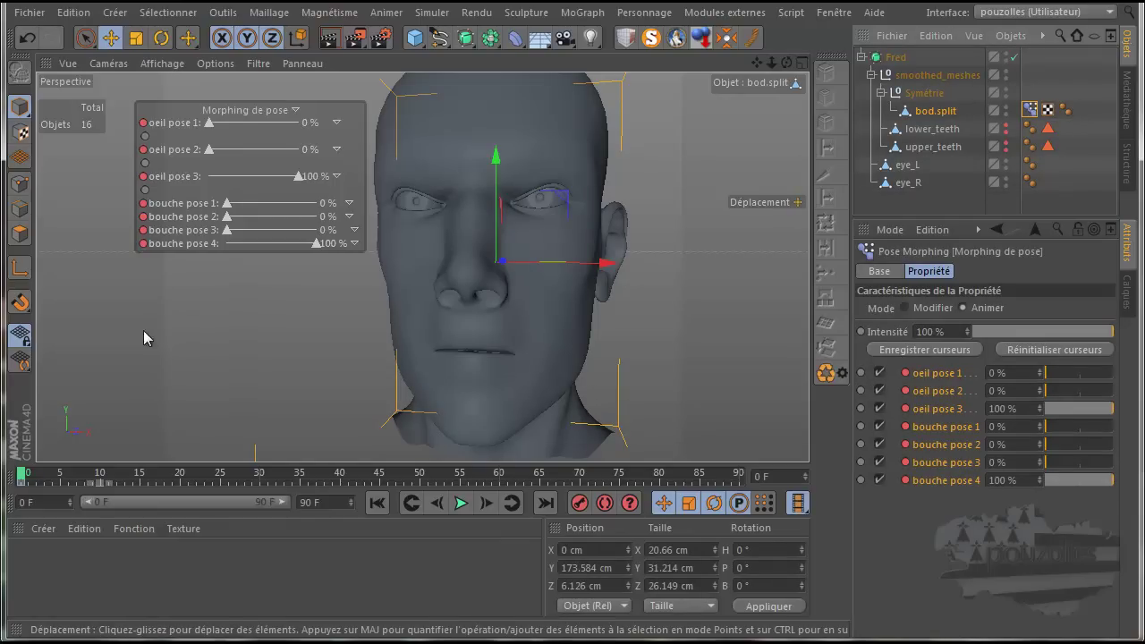
left_click(101, 481)
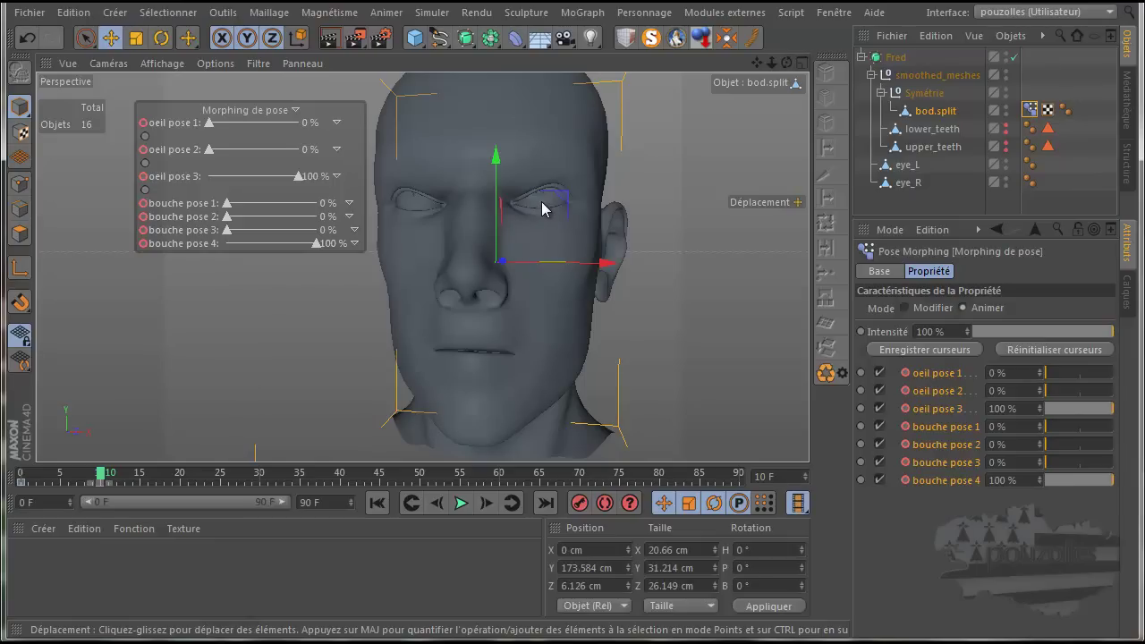
mouse_move(102, 480)
left_mouse_down()
mouse_move(43, 483)
mouse_move(105, 496)
left_mouse_up()
mouse_move(211, 122)
left_mouse_down()
mouse_move(246, 131)
mouse_move(176, 128)
mouse_move(322, 162)
mouse_move(217, 185)
left_mouse_up()
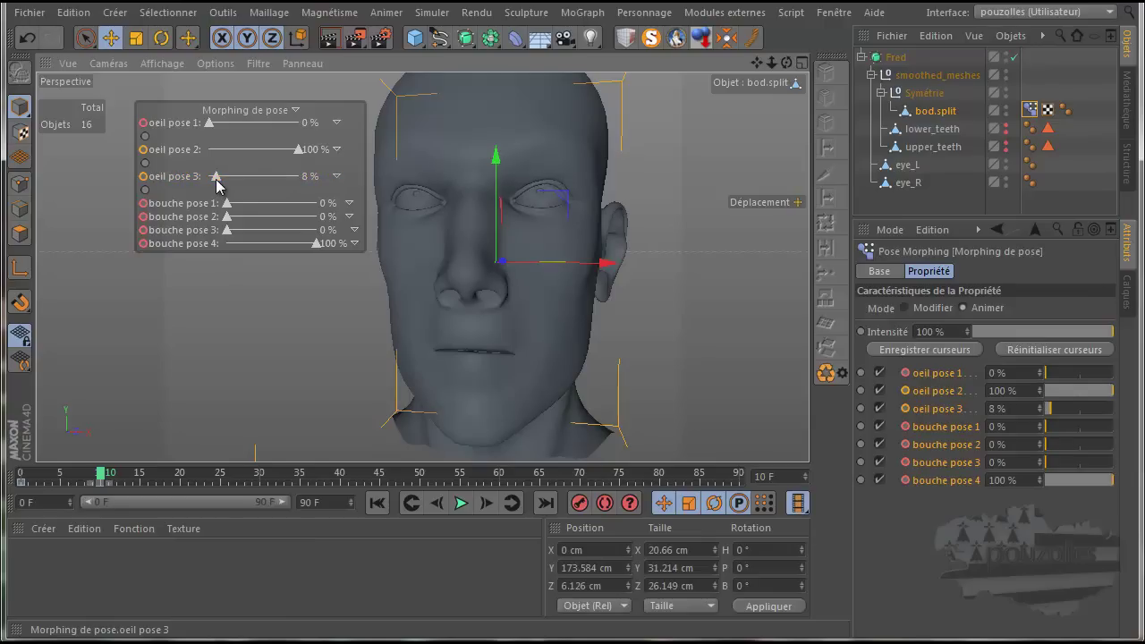
Keyframe oeil pose 2 and 3 at frame 10, then at frame 20 drop oeil pose 2 to 0% and raise oeil pose 3.
left_click(144, 149)
left_click(144, 177)
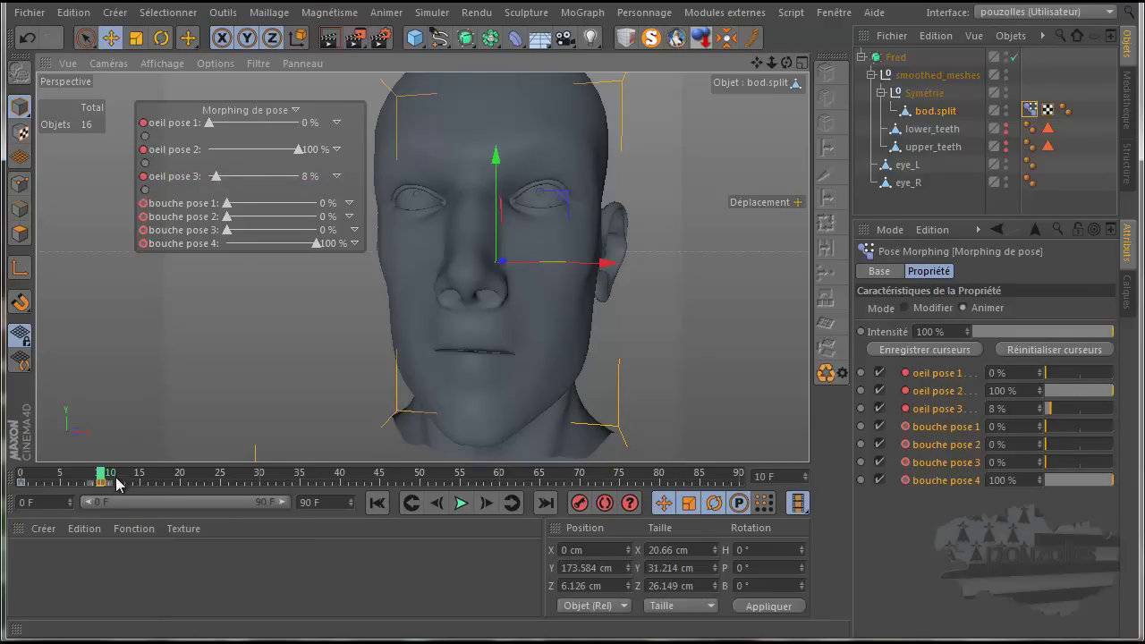
left_click(182, 475)
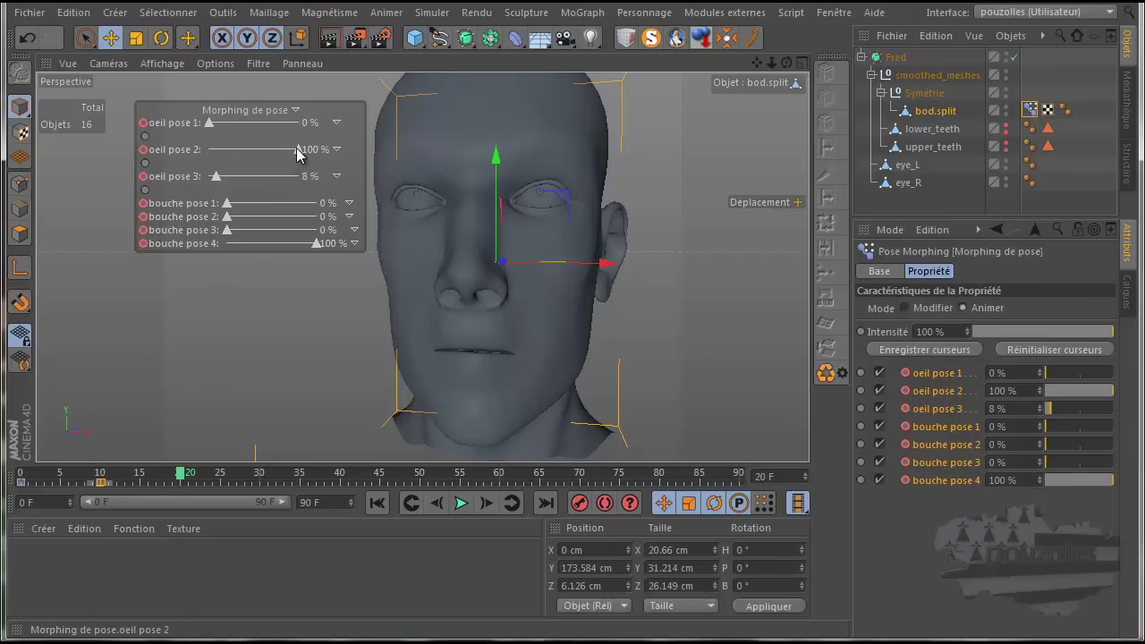
mouse_move(298, 154)
left_mouse_down()
mouse_move(218, 154)
mouse_move(264, 154)
left_mouse_up()
left_click_drag(290, 158, 208, 163)
mouse_move(209, 122)
left_mouse_down()
mouse_move(269, 130)
mouse_move(208, 130)
left_mouse_up()
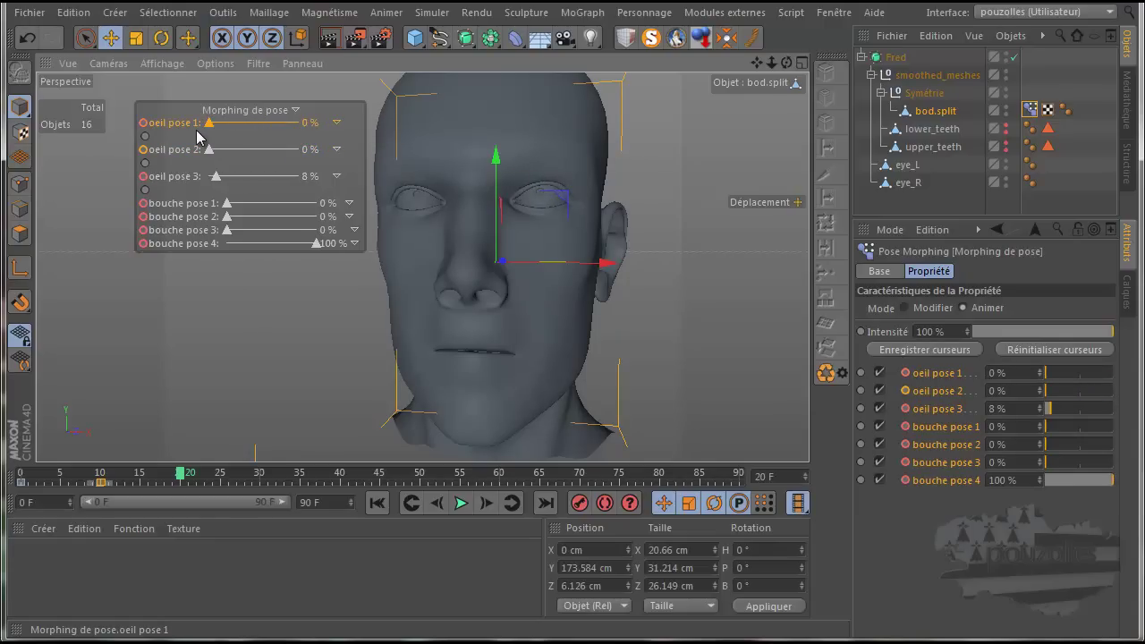
left_click(217, 176)
left_click_drag(230, 185, 294, 186)
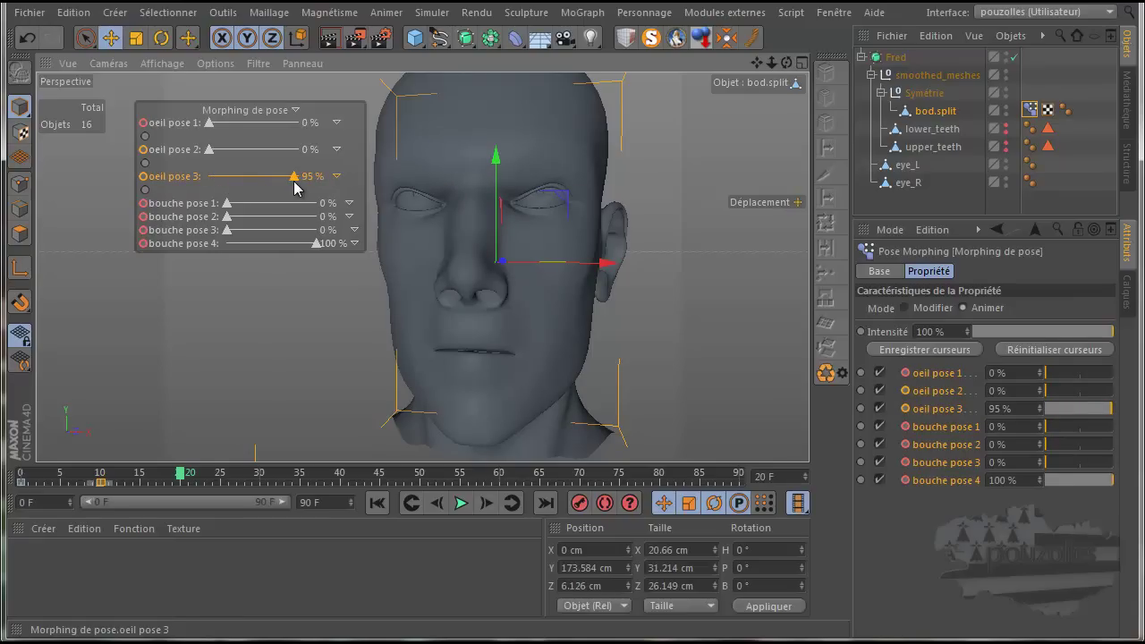
Set bouche pose 1 to 82%, bouche pose 2 to about 76% and bouche pose 3 to 42%, showing the teeth.
left_click_drag(228, 204, 301, 204)
left_click_drag(228, 218, 297, 230)
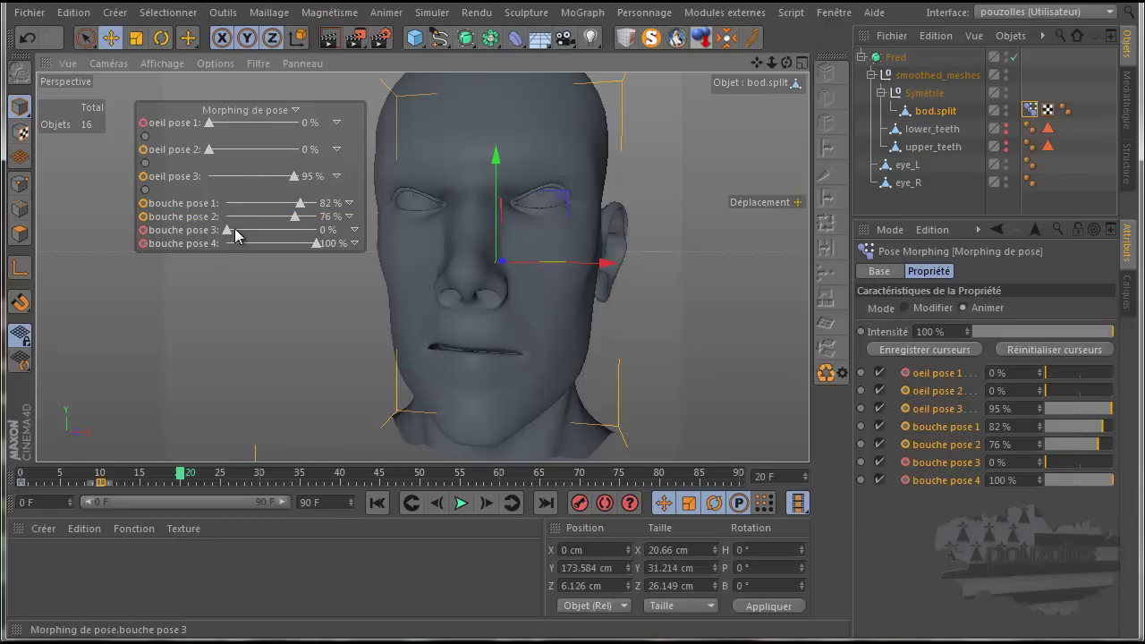
mouse_move(228, 234)
left_mouse_down()
mouse_move(274, 232)
mouse_move(271, 254)
mouse_move(259, 251)
left_mouse_up()
left_click(1006, 126)
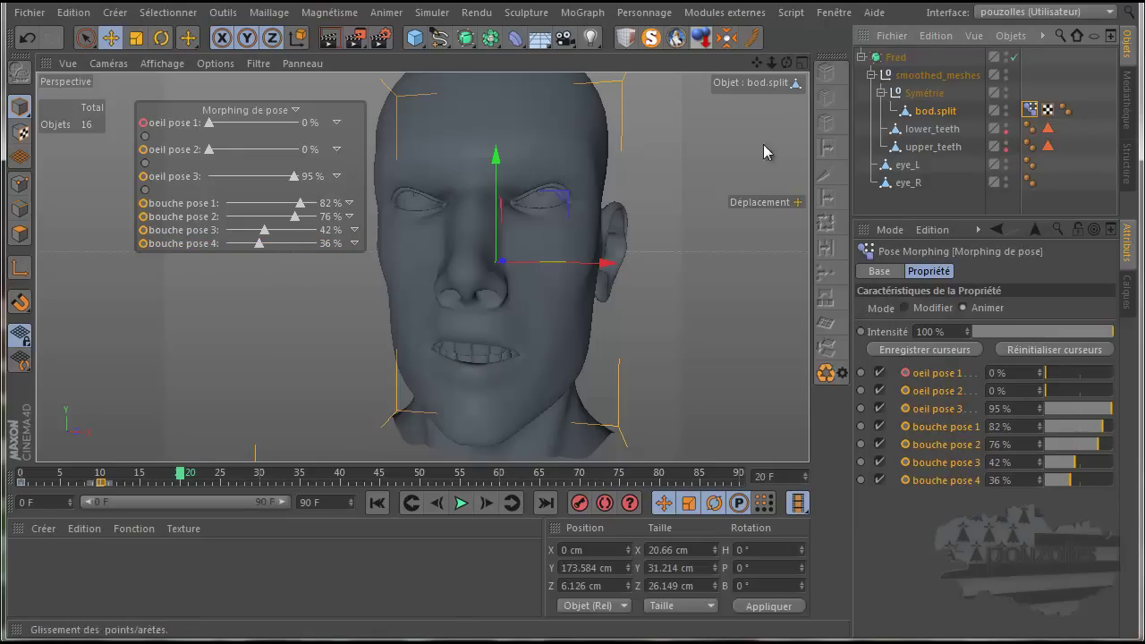
Keyframe oeil pose 2 and 3 and bouche pose 1–4 at frame 20, then return to frame 0.
left_click(144, 149)
left_click(143, 176)
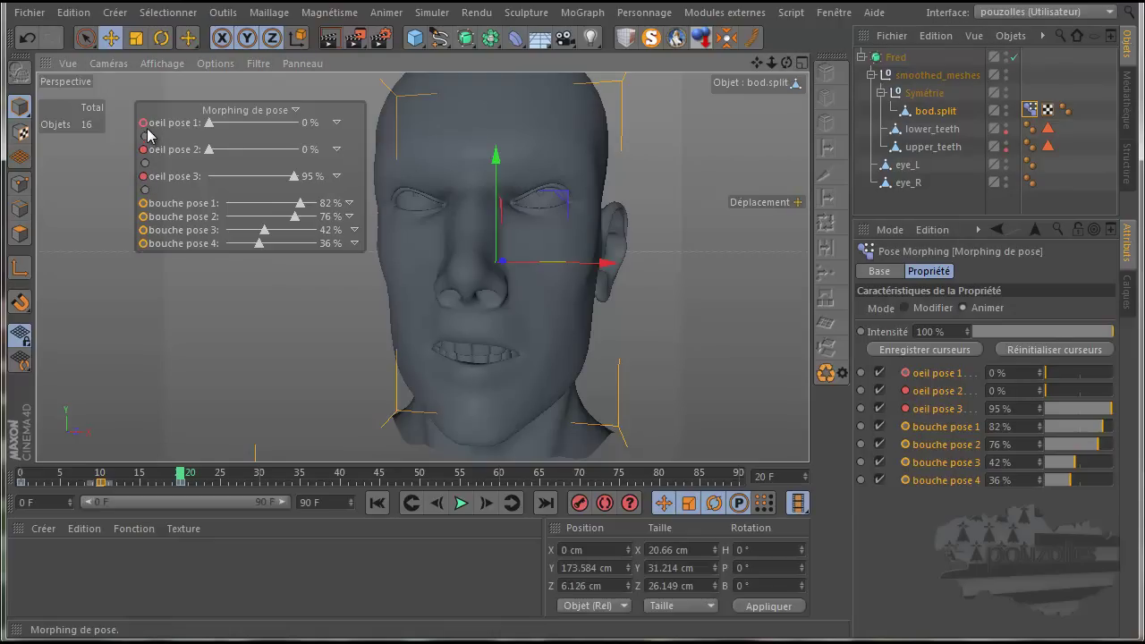
left_click(143, 203)
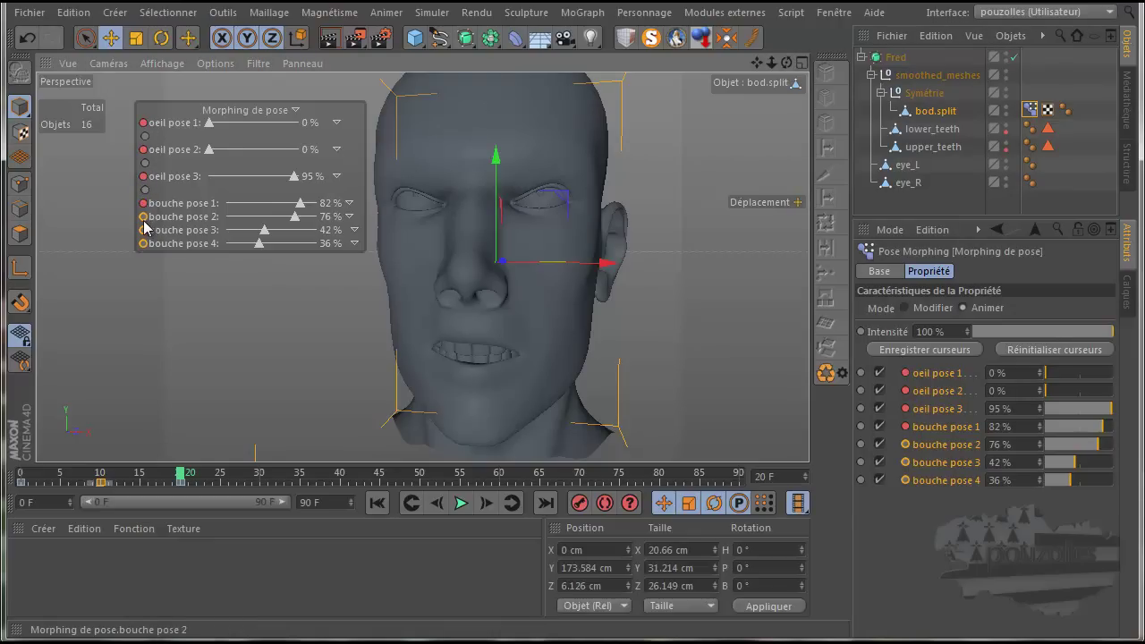
left_click(143, 217)
left_click(143, 230)
left_click(143, 244)
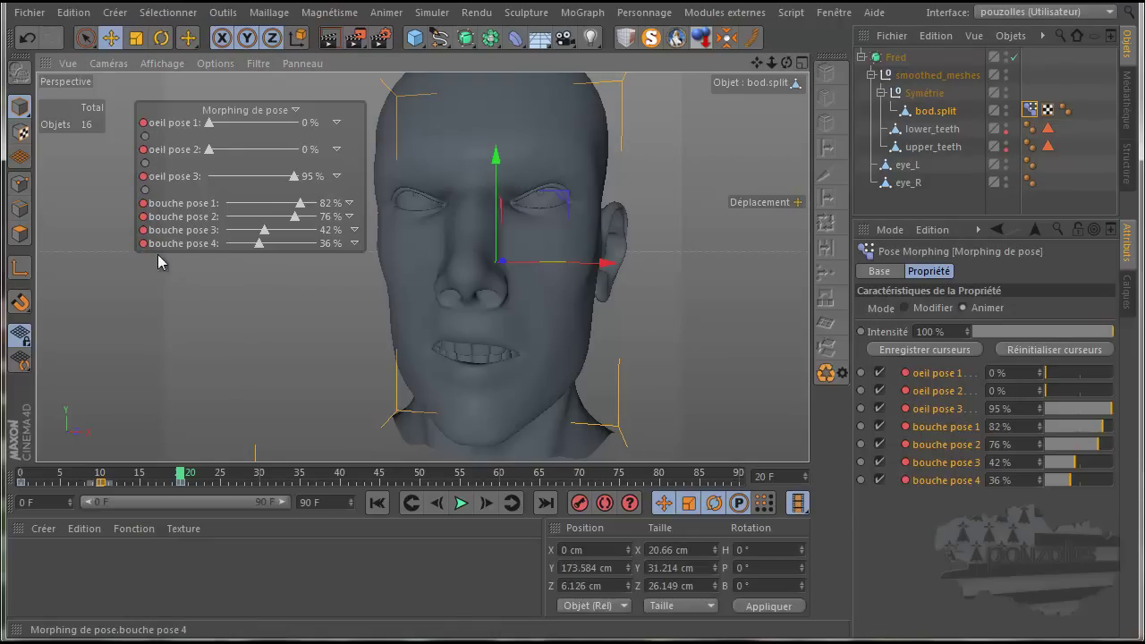
left_click(378, 504)
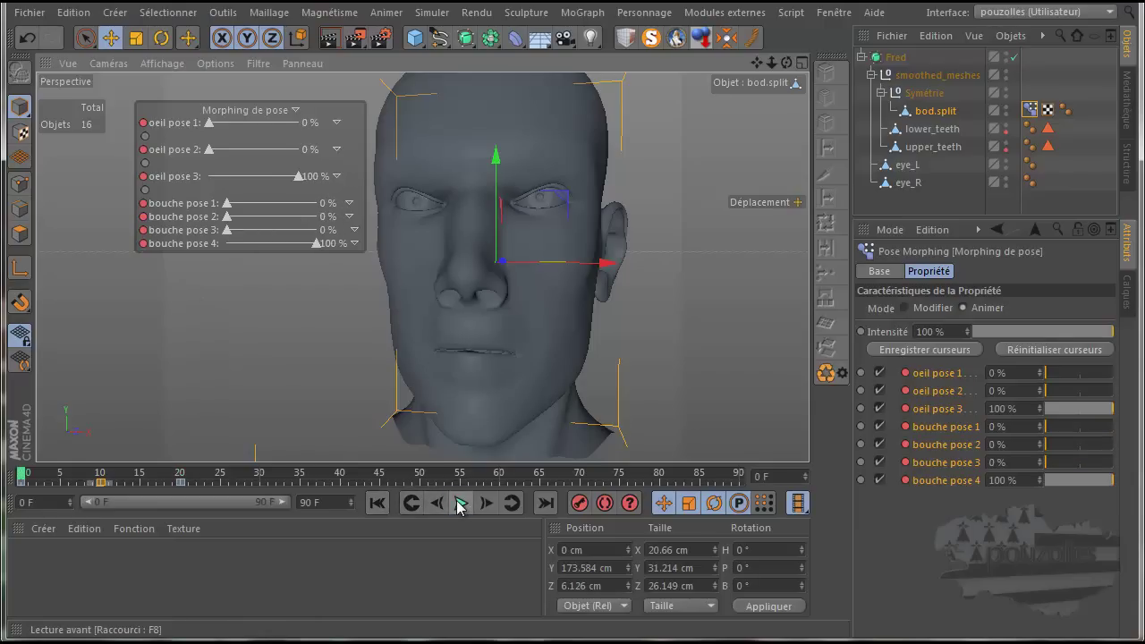
Choose a playback mode, then play the facial animation twice, rewinding to frame 0 after each run.
left_click_drag(459, 506, 462, 529)
left_click(462, 505)
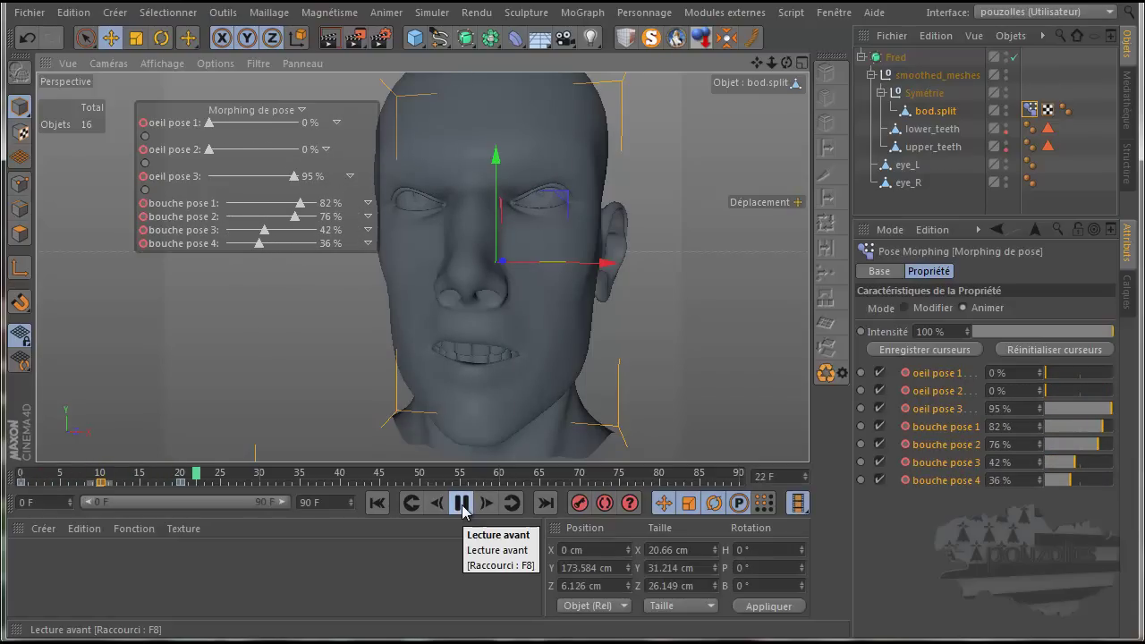
left_click(462, 505)
left_click(376, 503)
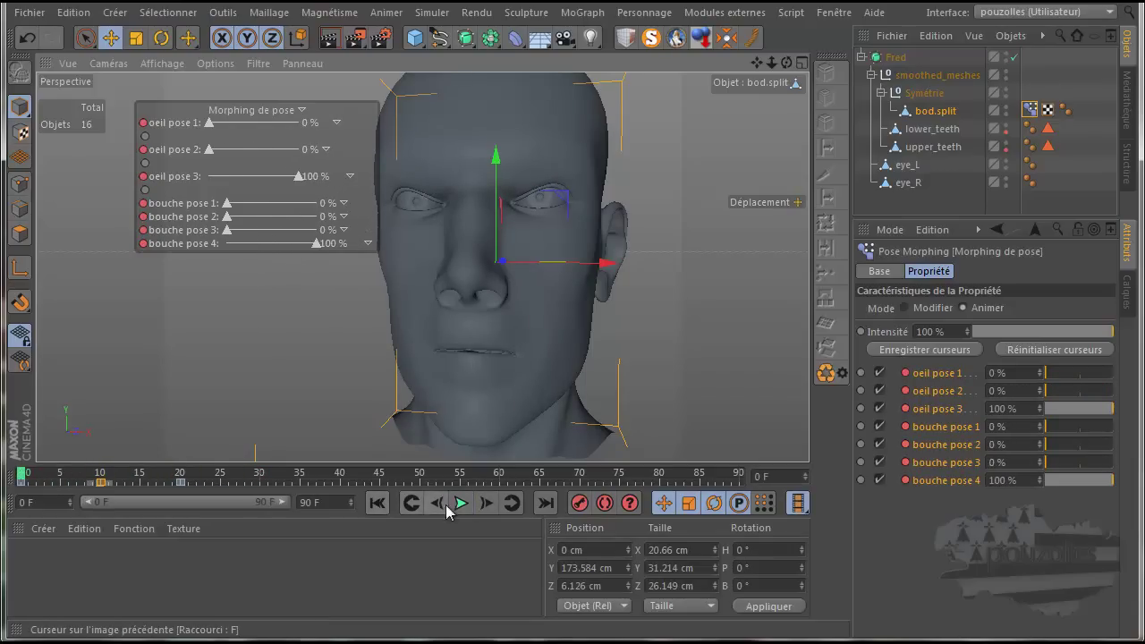
left_click(459, 506)
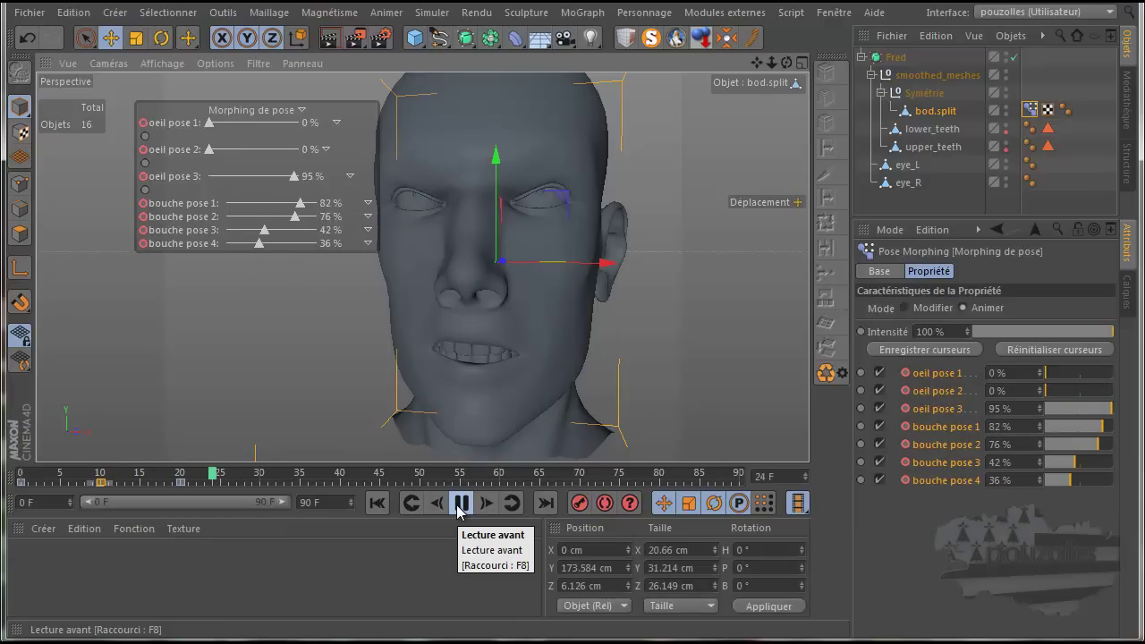
left_click(458, 506)
left_click(379, 505)
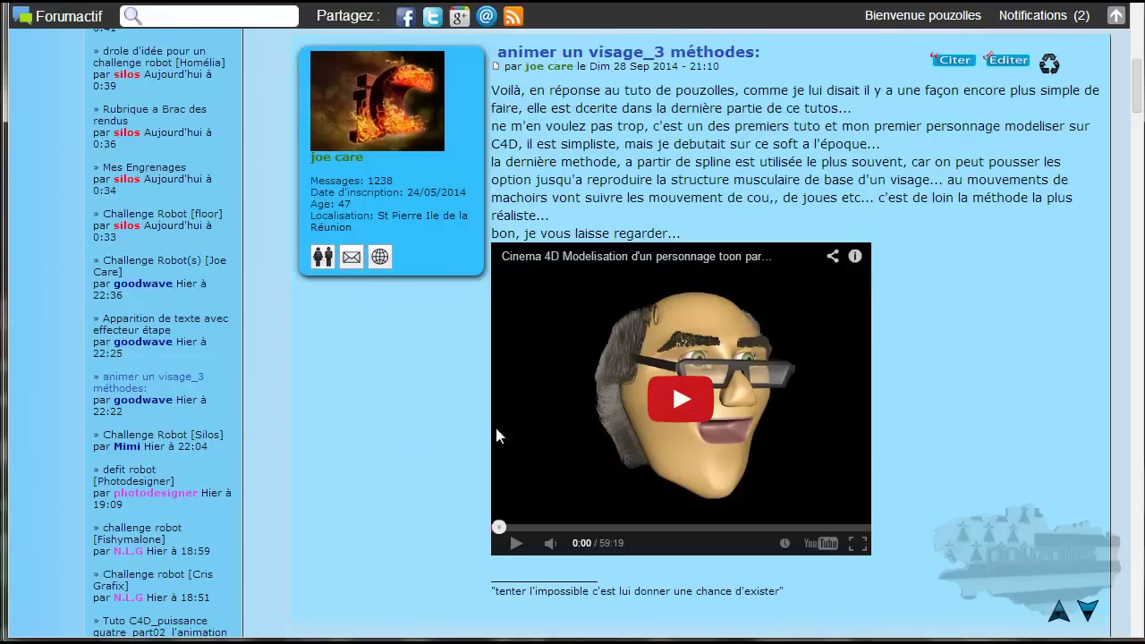
Scroll the 'animer un visage_3 méthodes' forum post back up to the top.
scroll(441, 431, "up", 6)
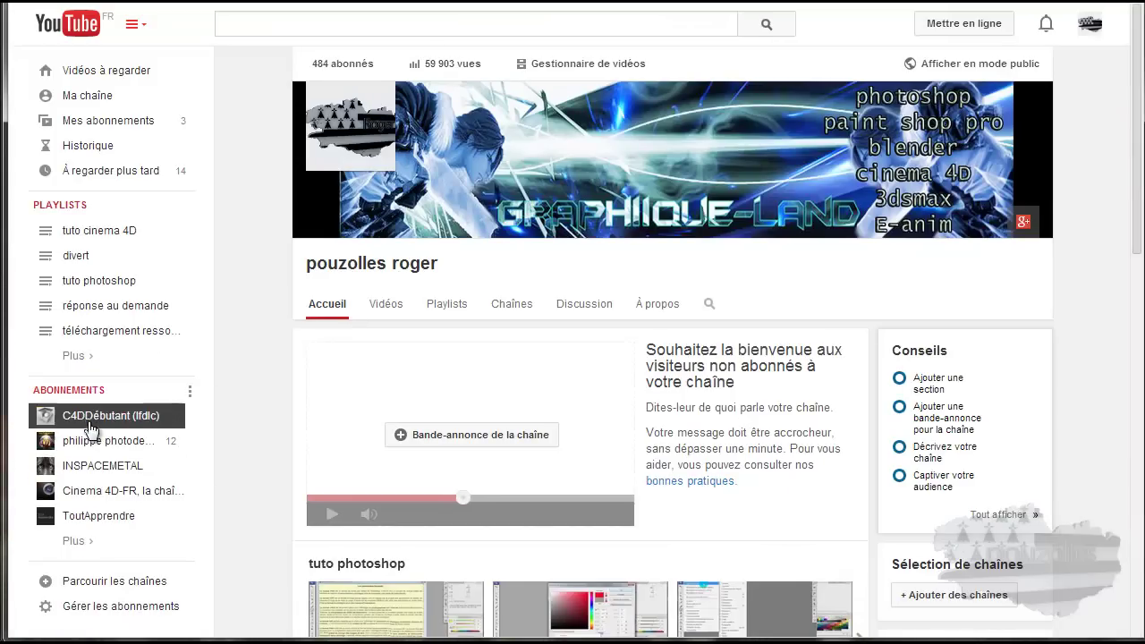
Open the C4DDébutant (lfdlc) channel from Abonnements and scroll through its videos.
left_click(80, 423)
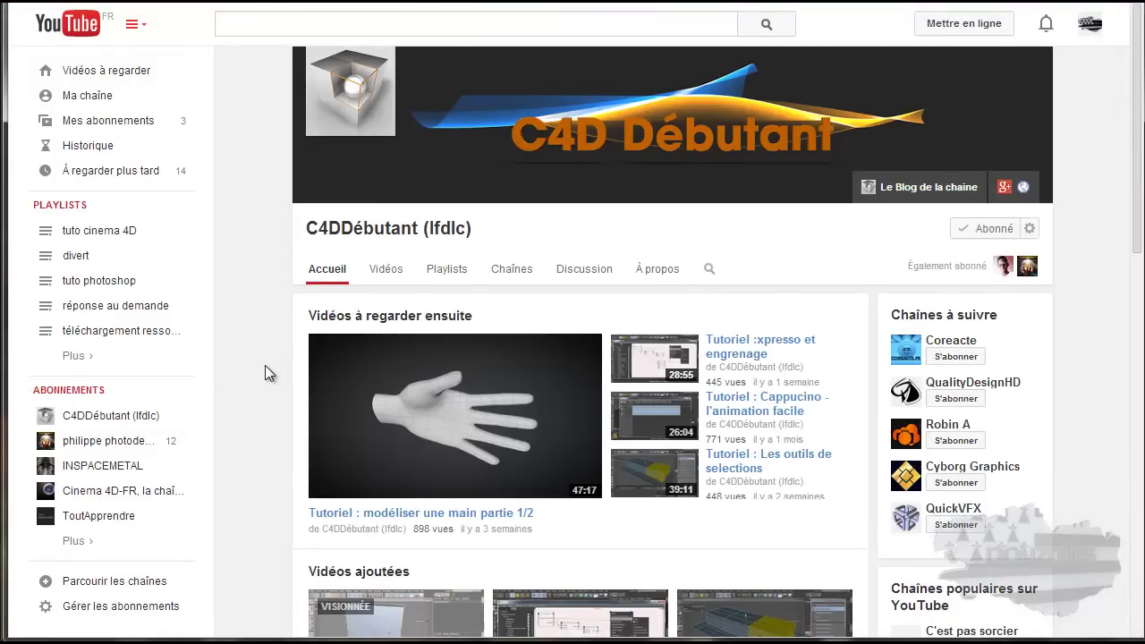
scroll(265, 367, "down", 1)
scroll(264, 368, "down", 1)
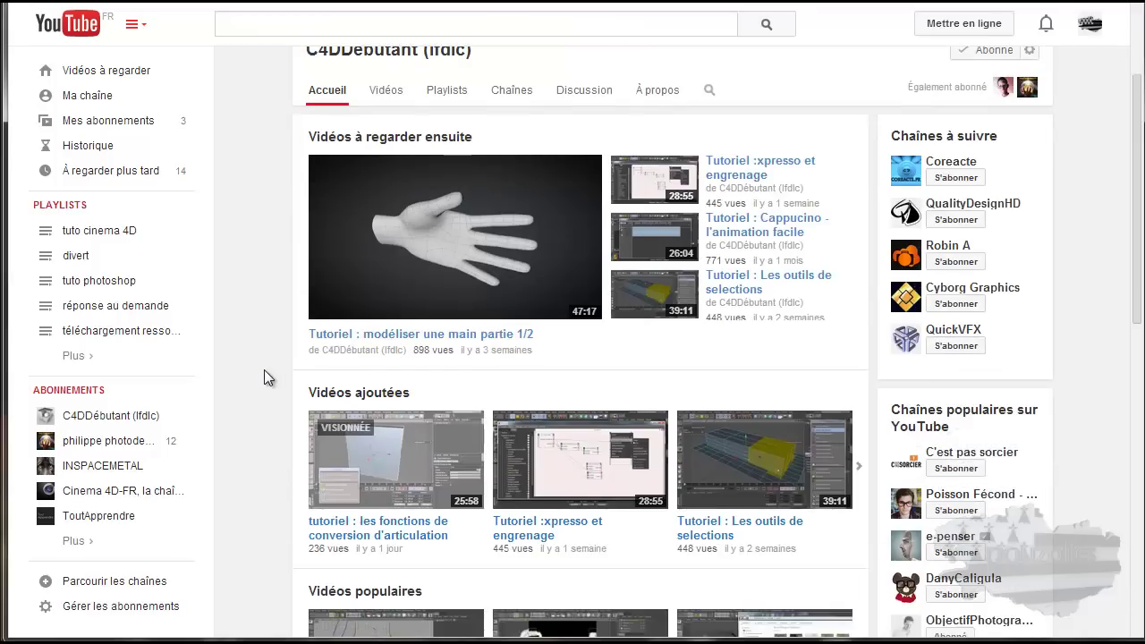
scroll(264, 369, "up", 2)
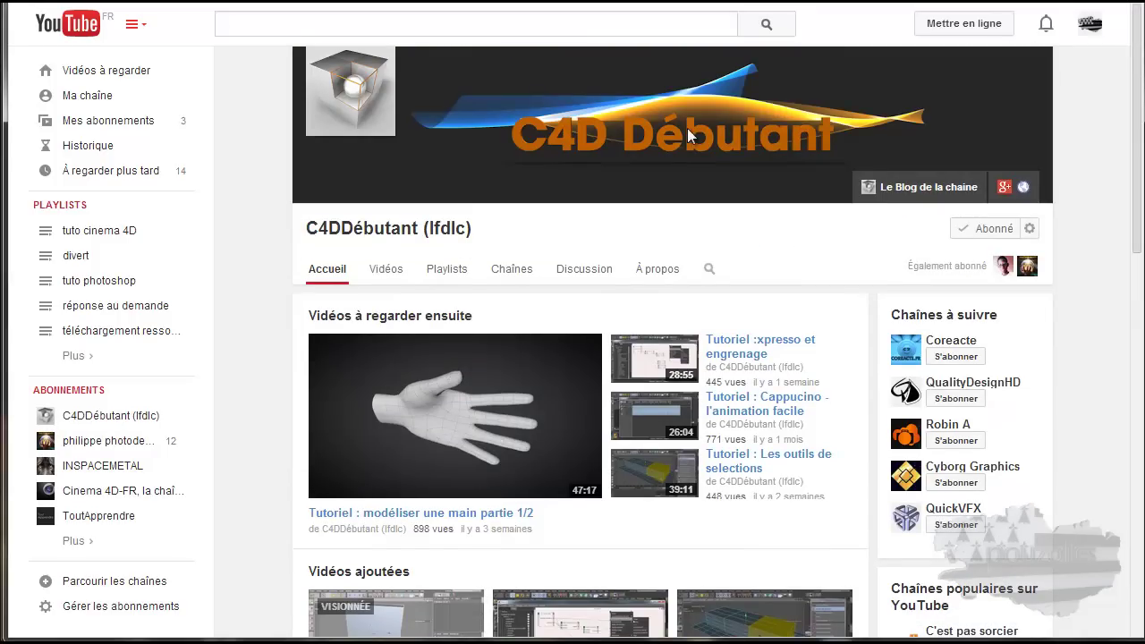
scroll(297, 412, "down", 1)
scroll(297, 412, "down", 1)
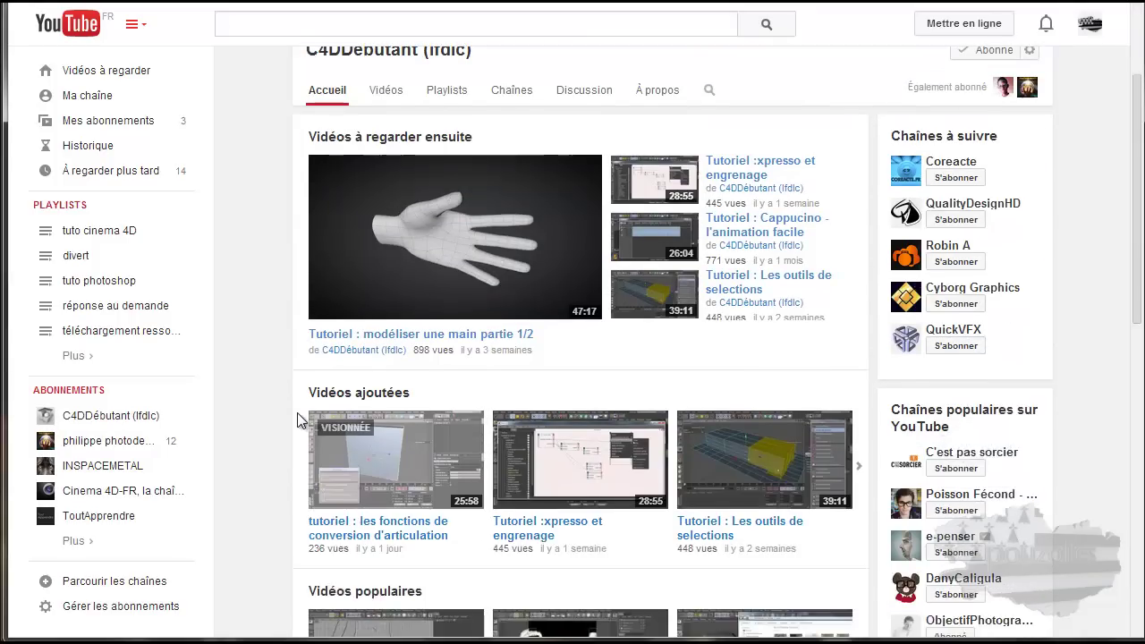
scroll(289, 385, "down", 2)
scroll(288, 374, "up", 1)
scroll(288, 370, "up", 3)
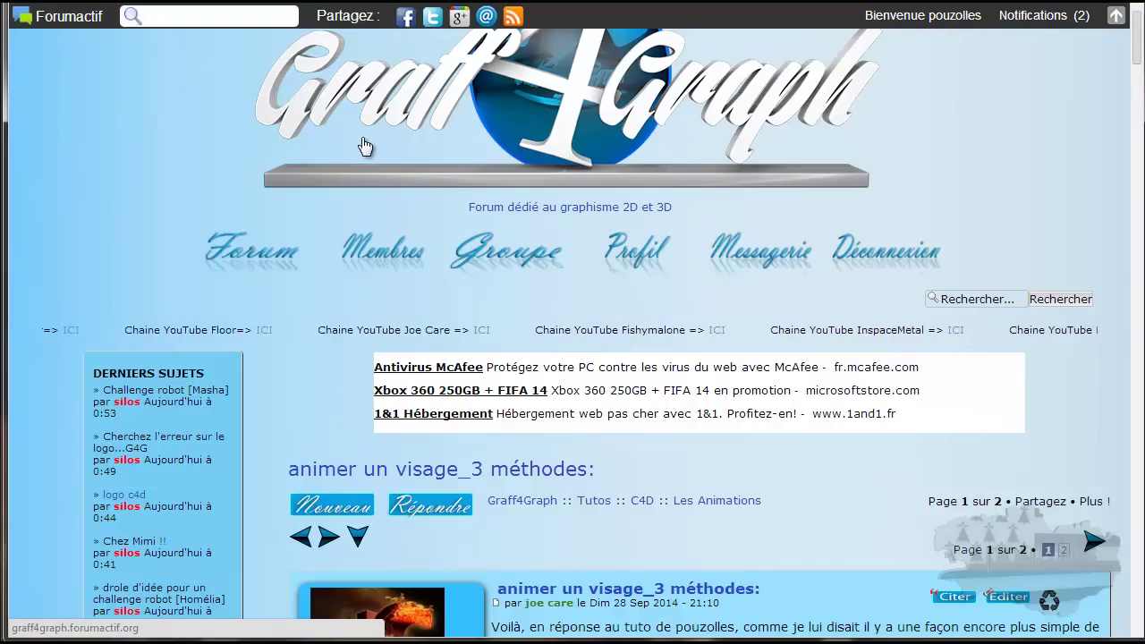
Scroll the Graff4Graph forum index from Charte du forum down to the Corbeille section.
scroll(286, 367, "down", 5)
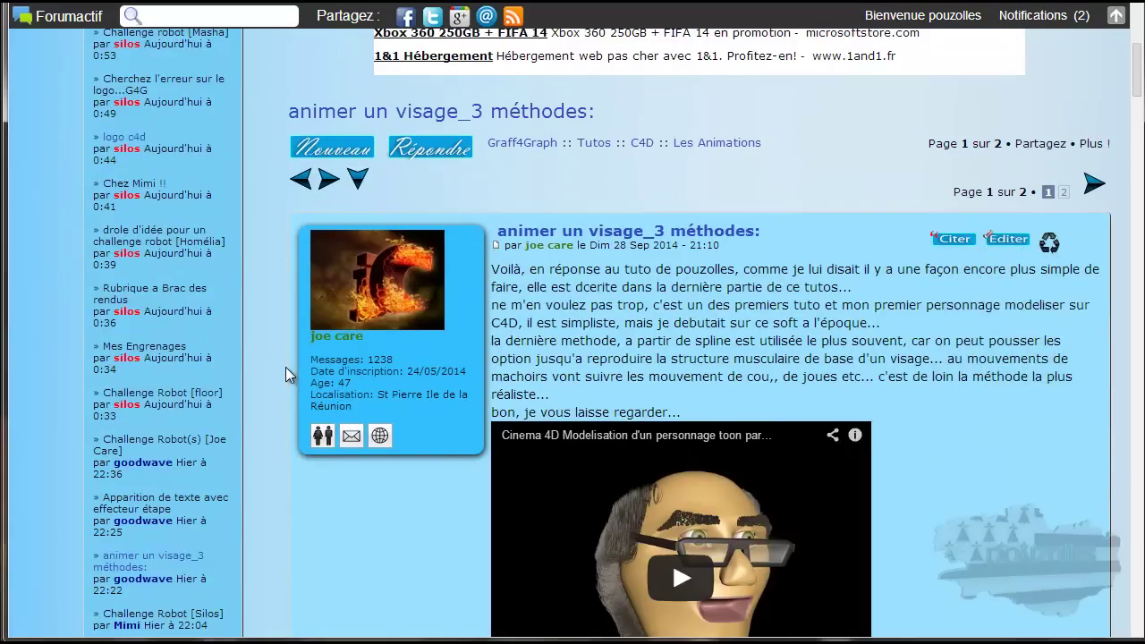
scroll(285, 367, "up", 6)
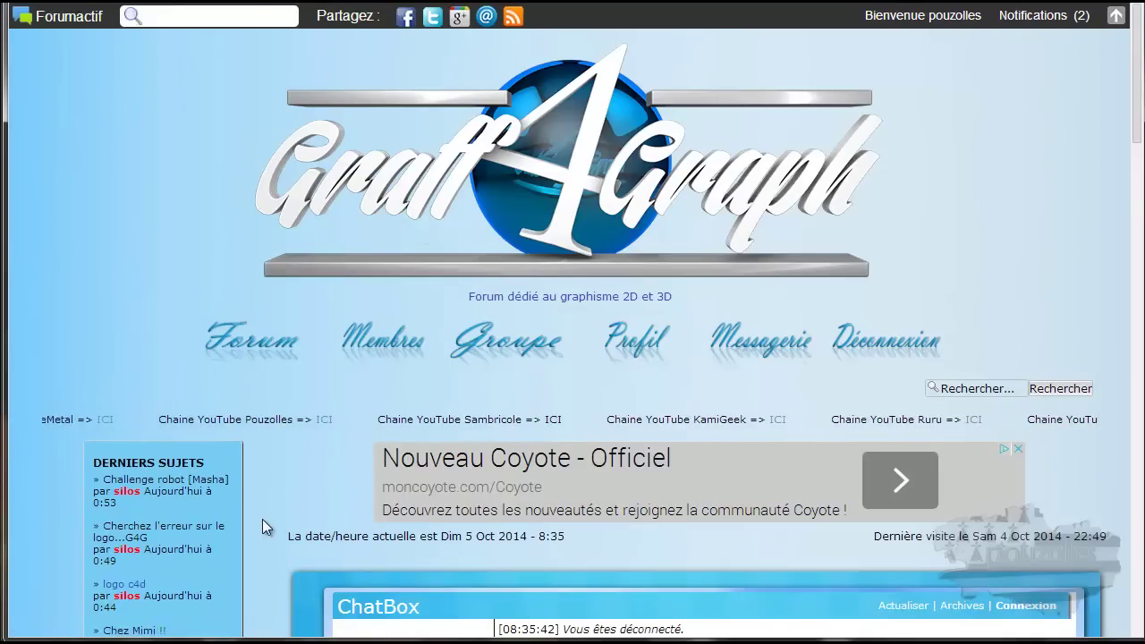
scroll(262, 518, "down", 3)
scroll(263, 519, "down", 3)
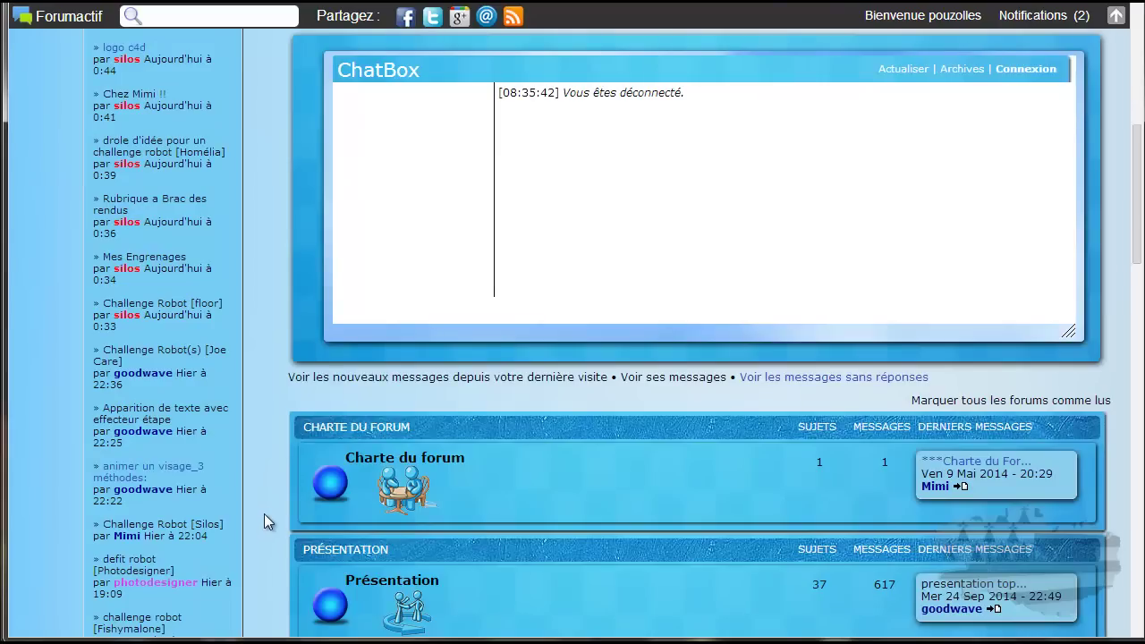
scroll(264, 514, "down", 3)
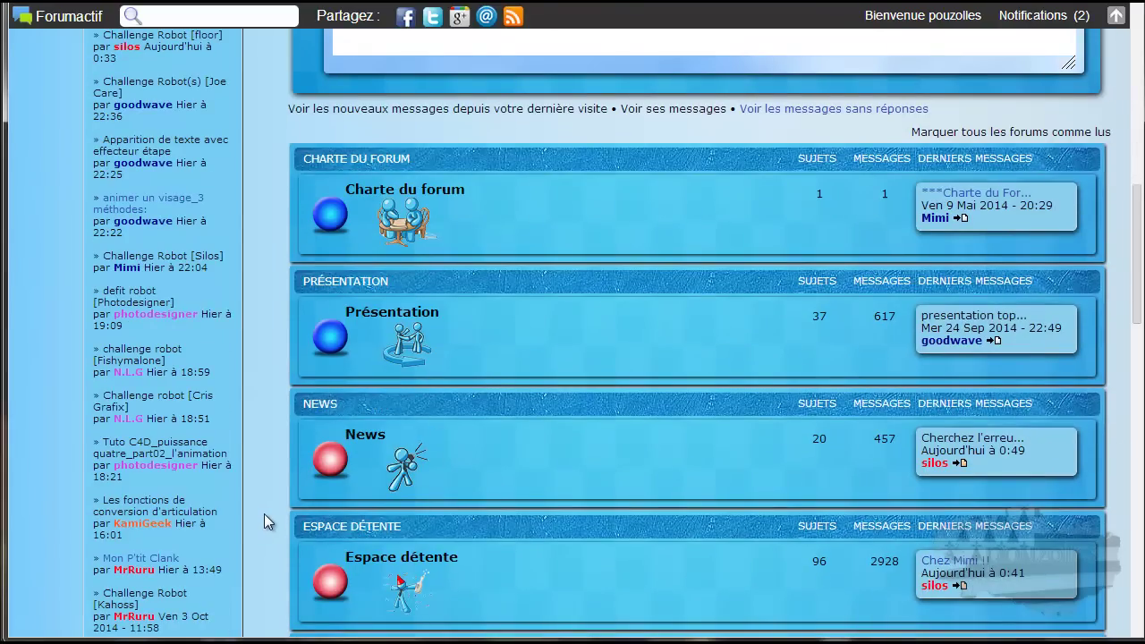
scroll(264, 512, "down", 3)
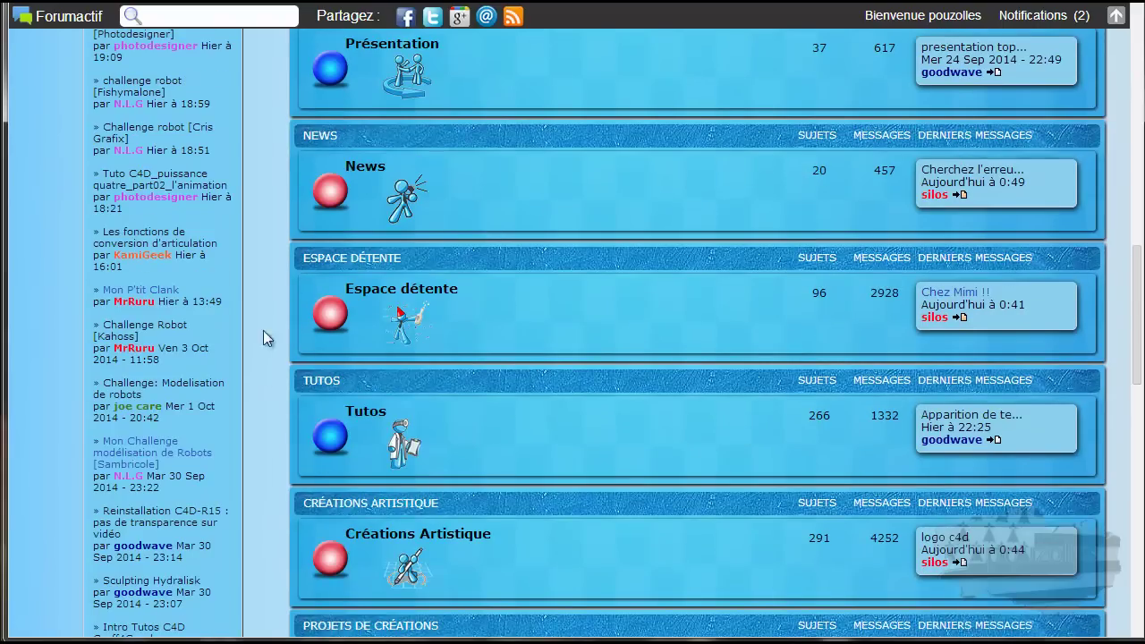
scroll(394, 524, "down", 1)
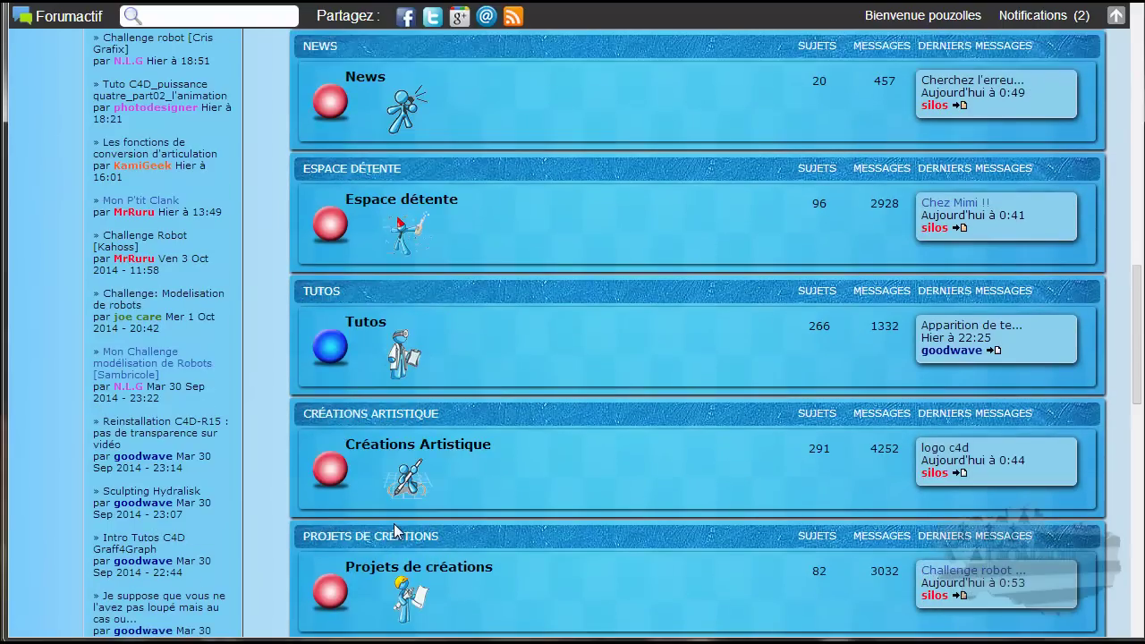
scroll(275, 541, "down", 1)
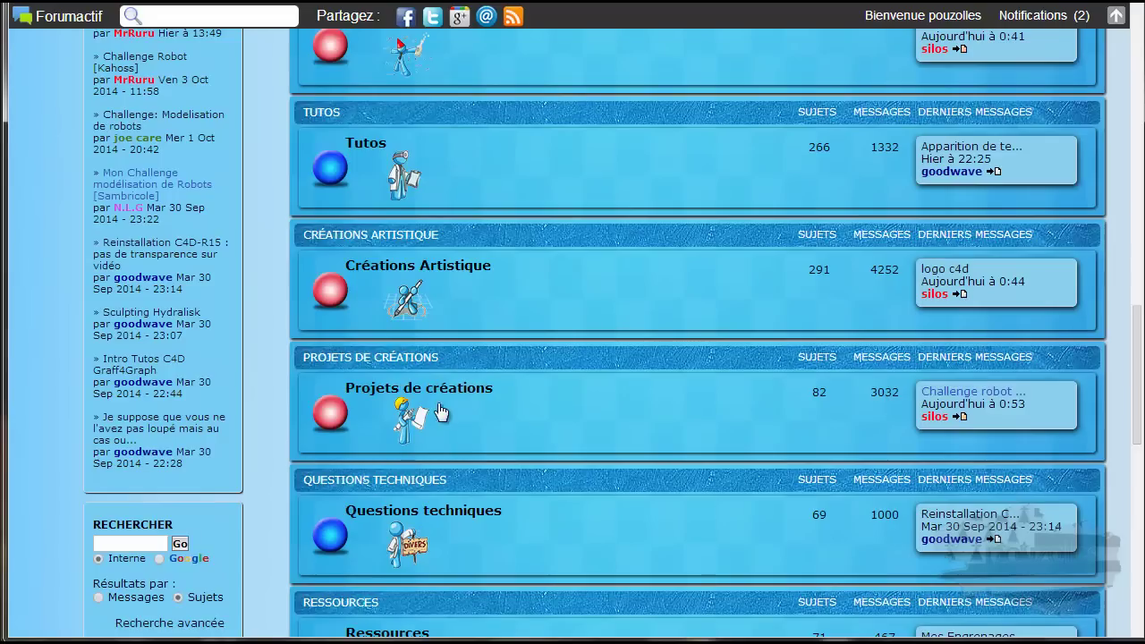
scroll(257, 508, "down", 1)
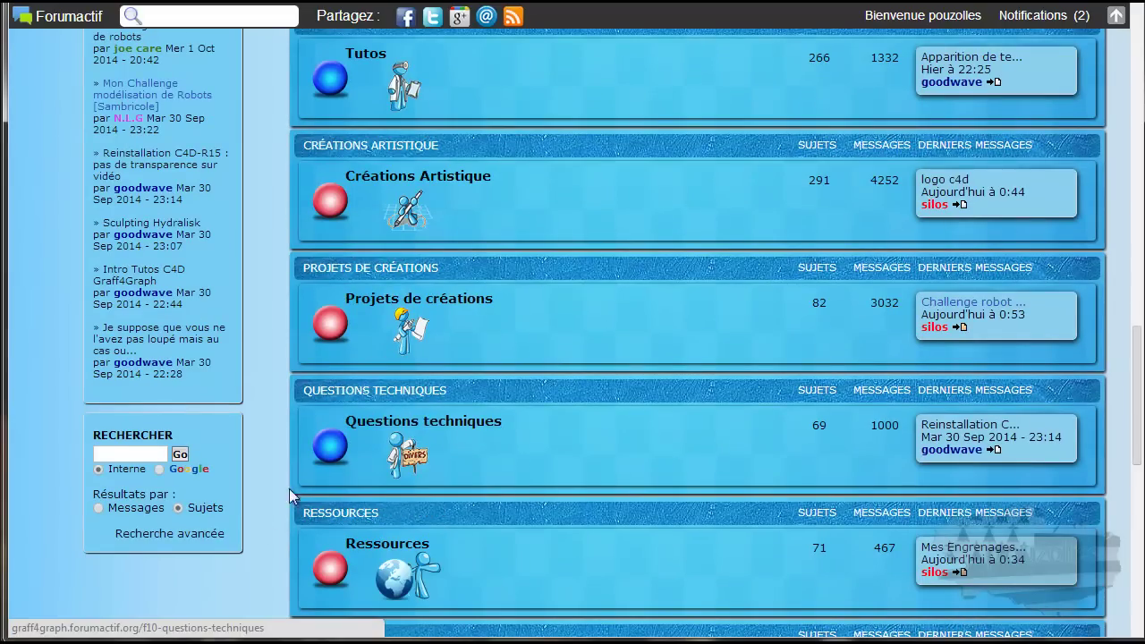
scroll(402, 465, "down", 1)
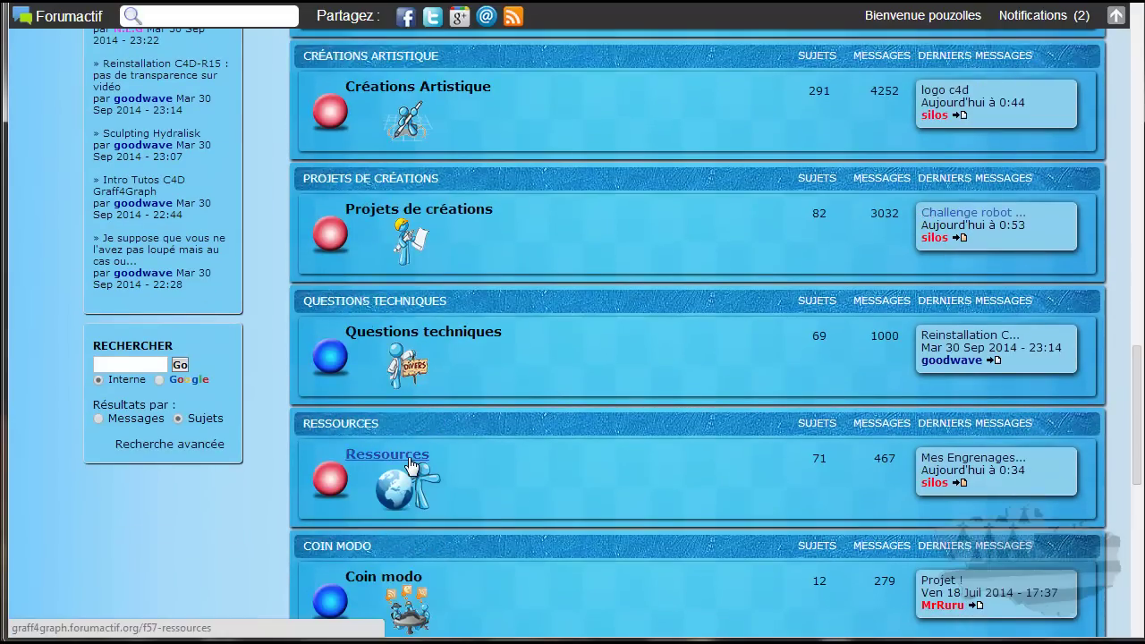
scroll(404, 465, "down", 2)
scroll(409, 430, "down", 1)
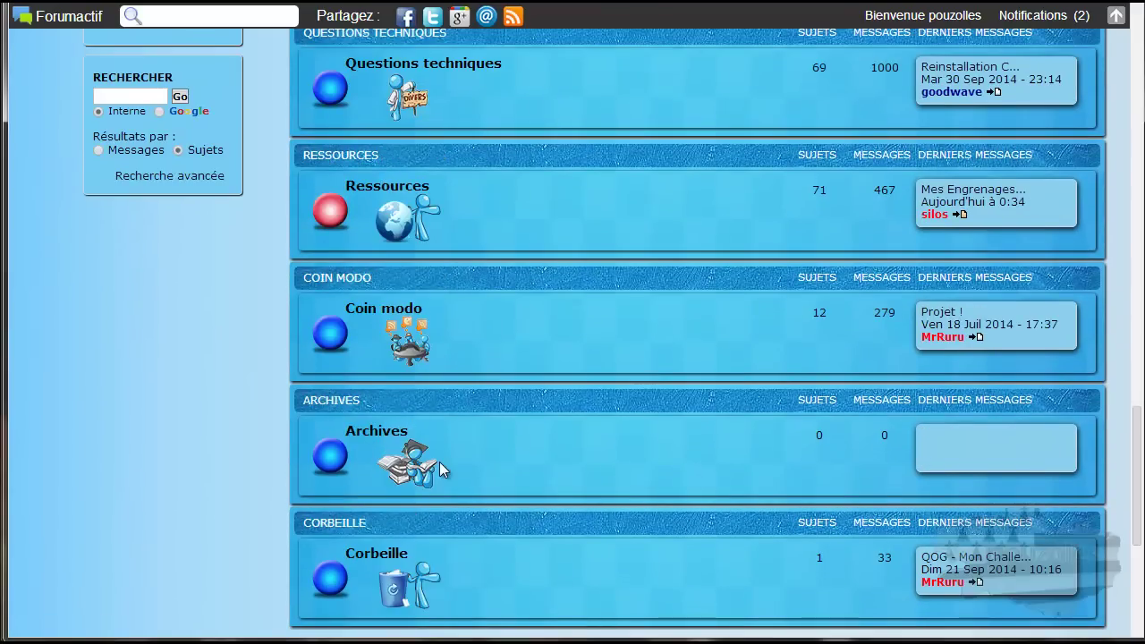
Scroll the forum index back up to the Charte du forum, Présentation and News sections.
scroll(441, 463, "up", 1)
scroll(441, 463, "up", 4)
scroll(441, 463, "up", 2)
scroll(441, 463, "up", 1)
scroll(441, 461, "up", 1)
scroll(441, 462, "up", 1)
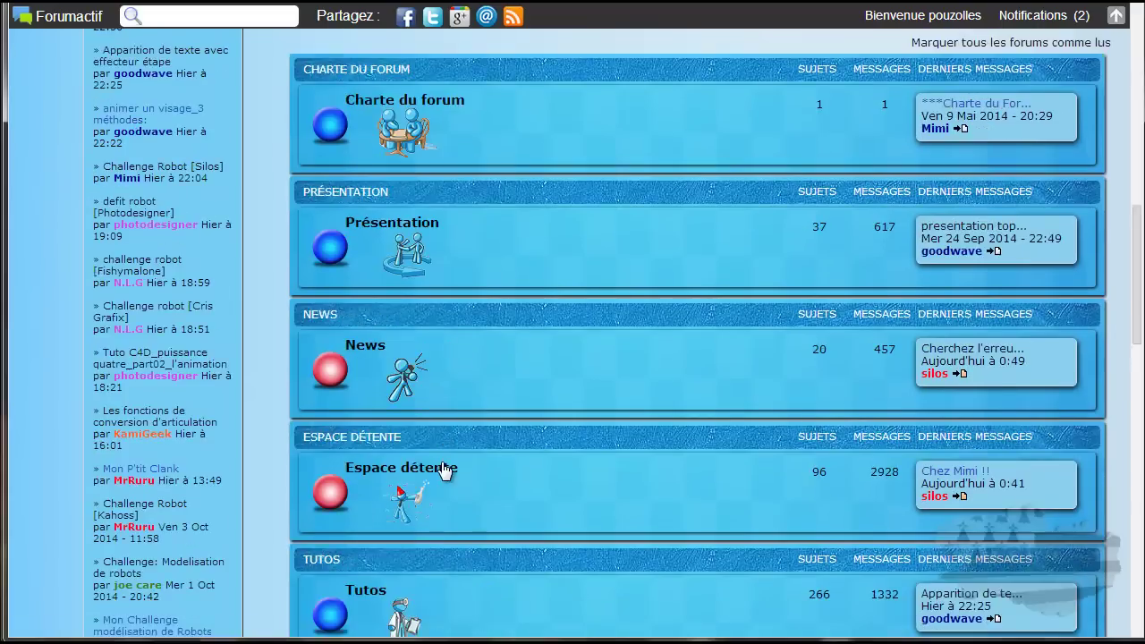
scroll(441, 462, "up", 1)
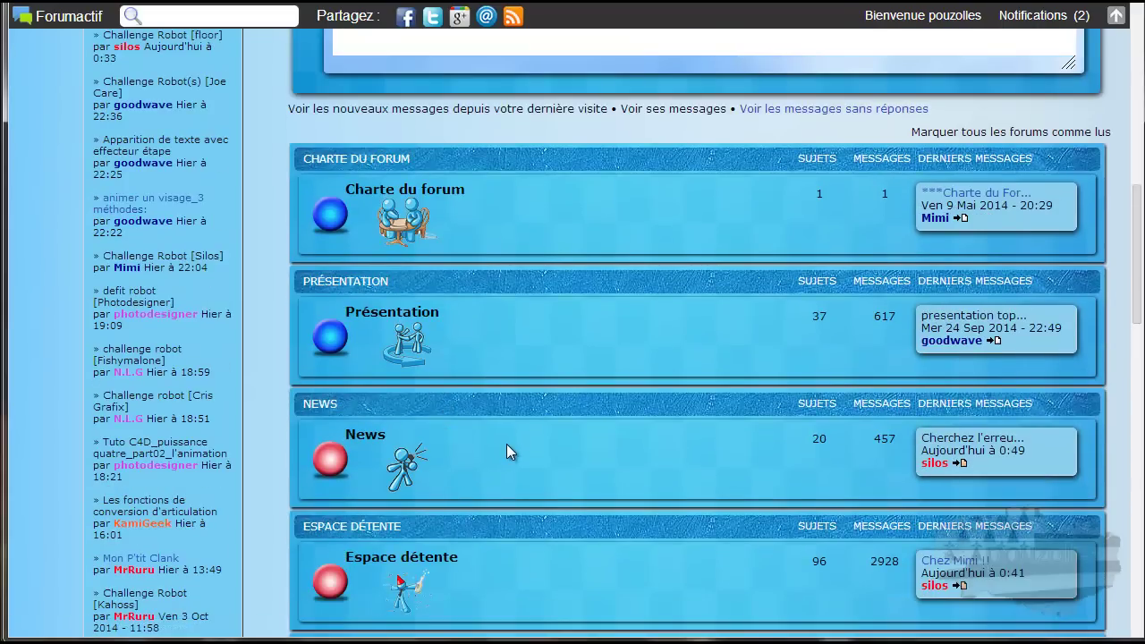
scroll(507, 443, "up", 1)
scroll(506, 444, "up", 1)
scroll(506, 444, "up", 1)
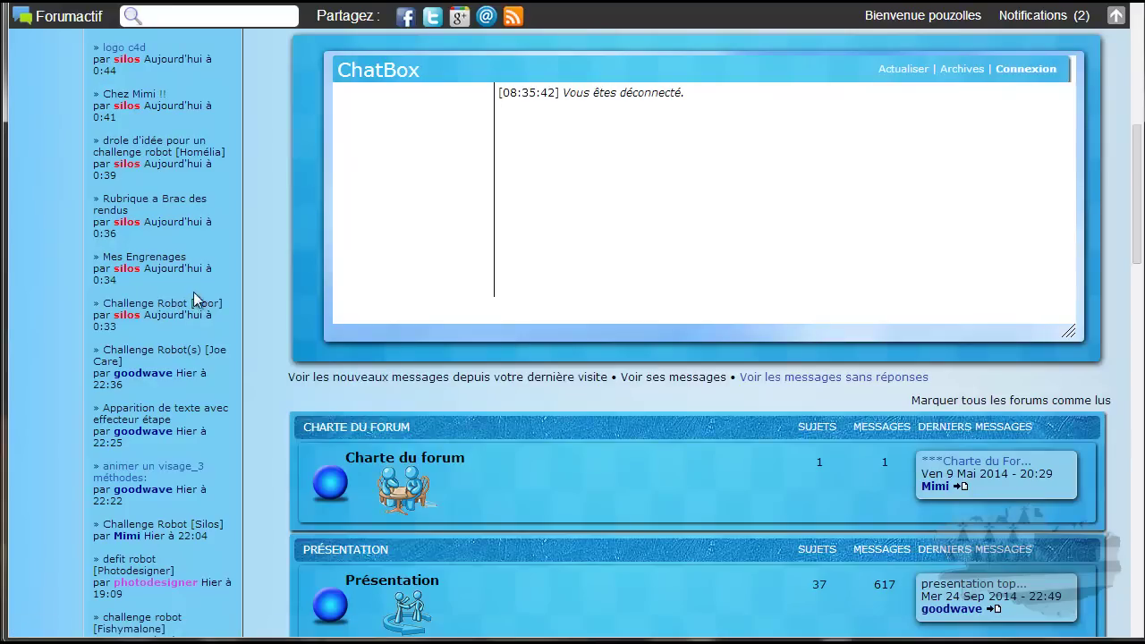
scroll(261, 281, "up", 2)
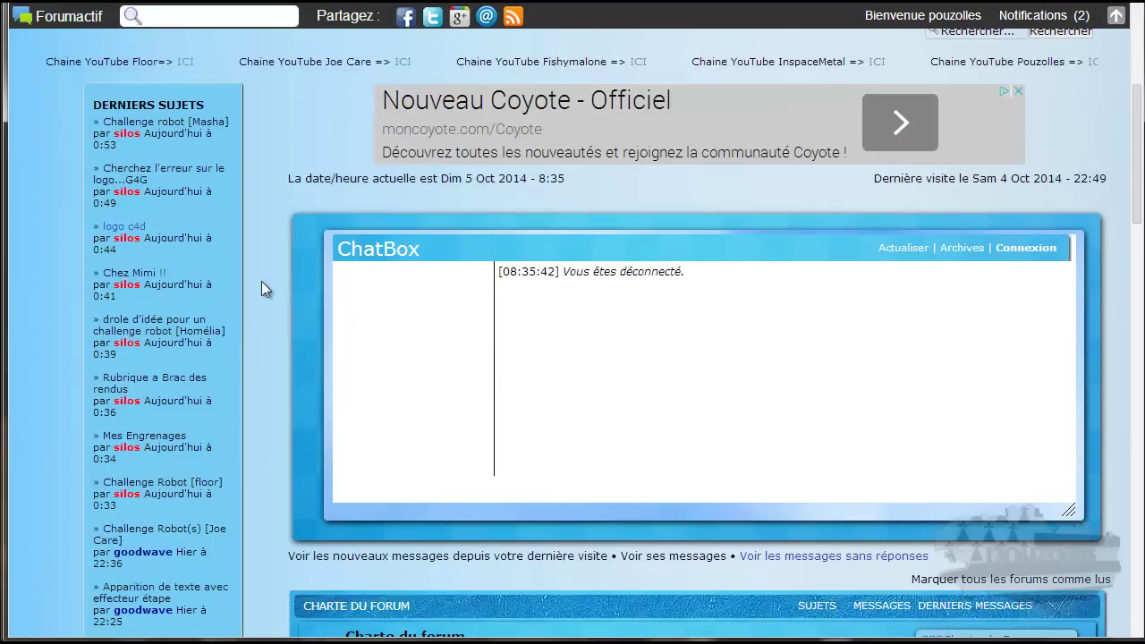
scroll(264, 282, "down", 1)
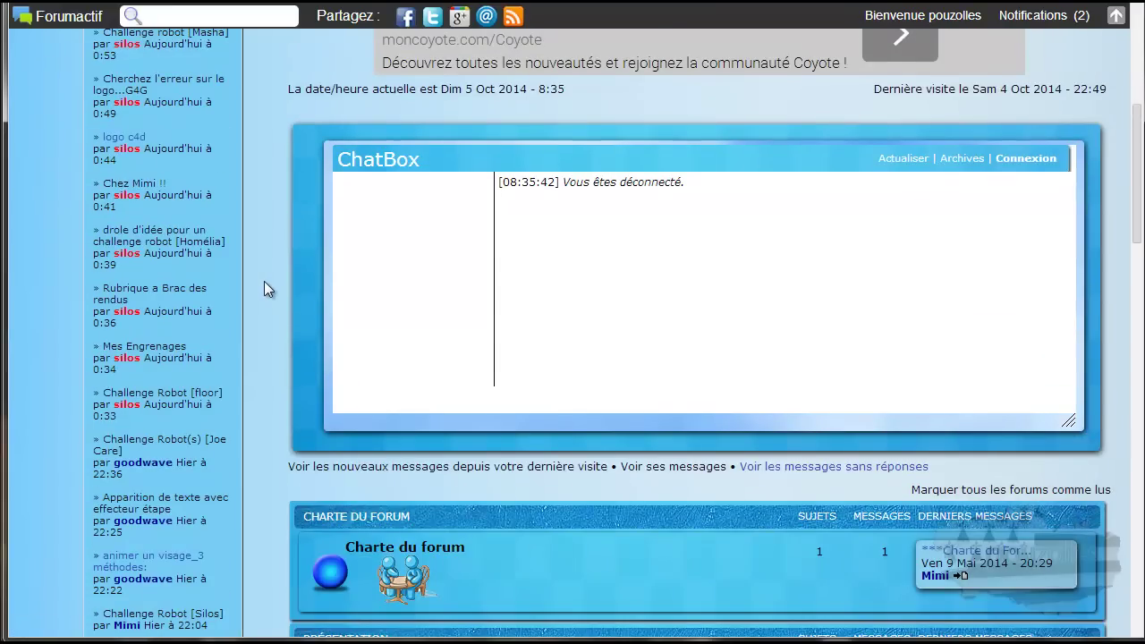
scroll(264, 281, "down", 2)
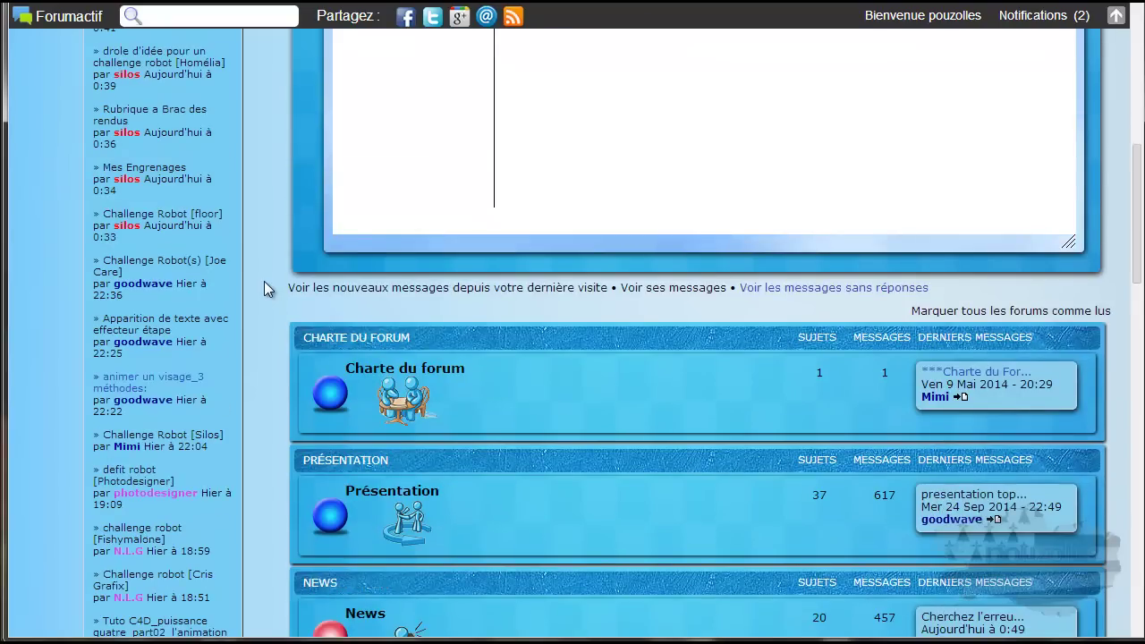
scroll(264, 281, "down", 1)
scroll(264, 281, "up", 1)
scroll(263, 281, "up", 1)
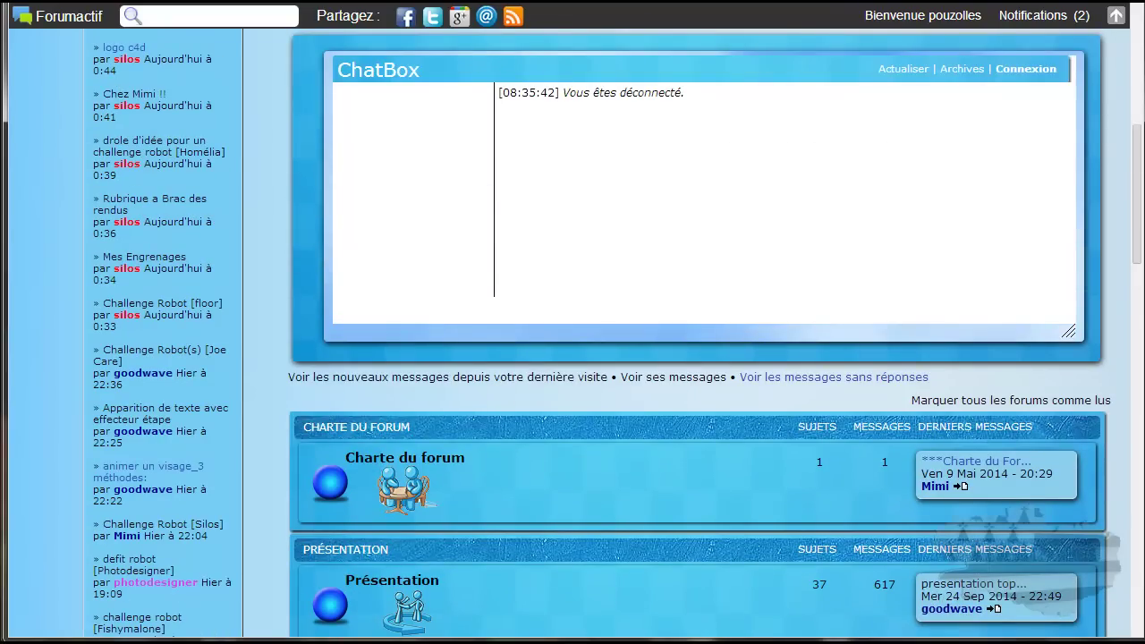